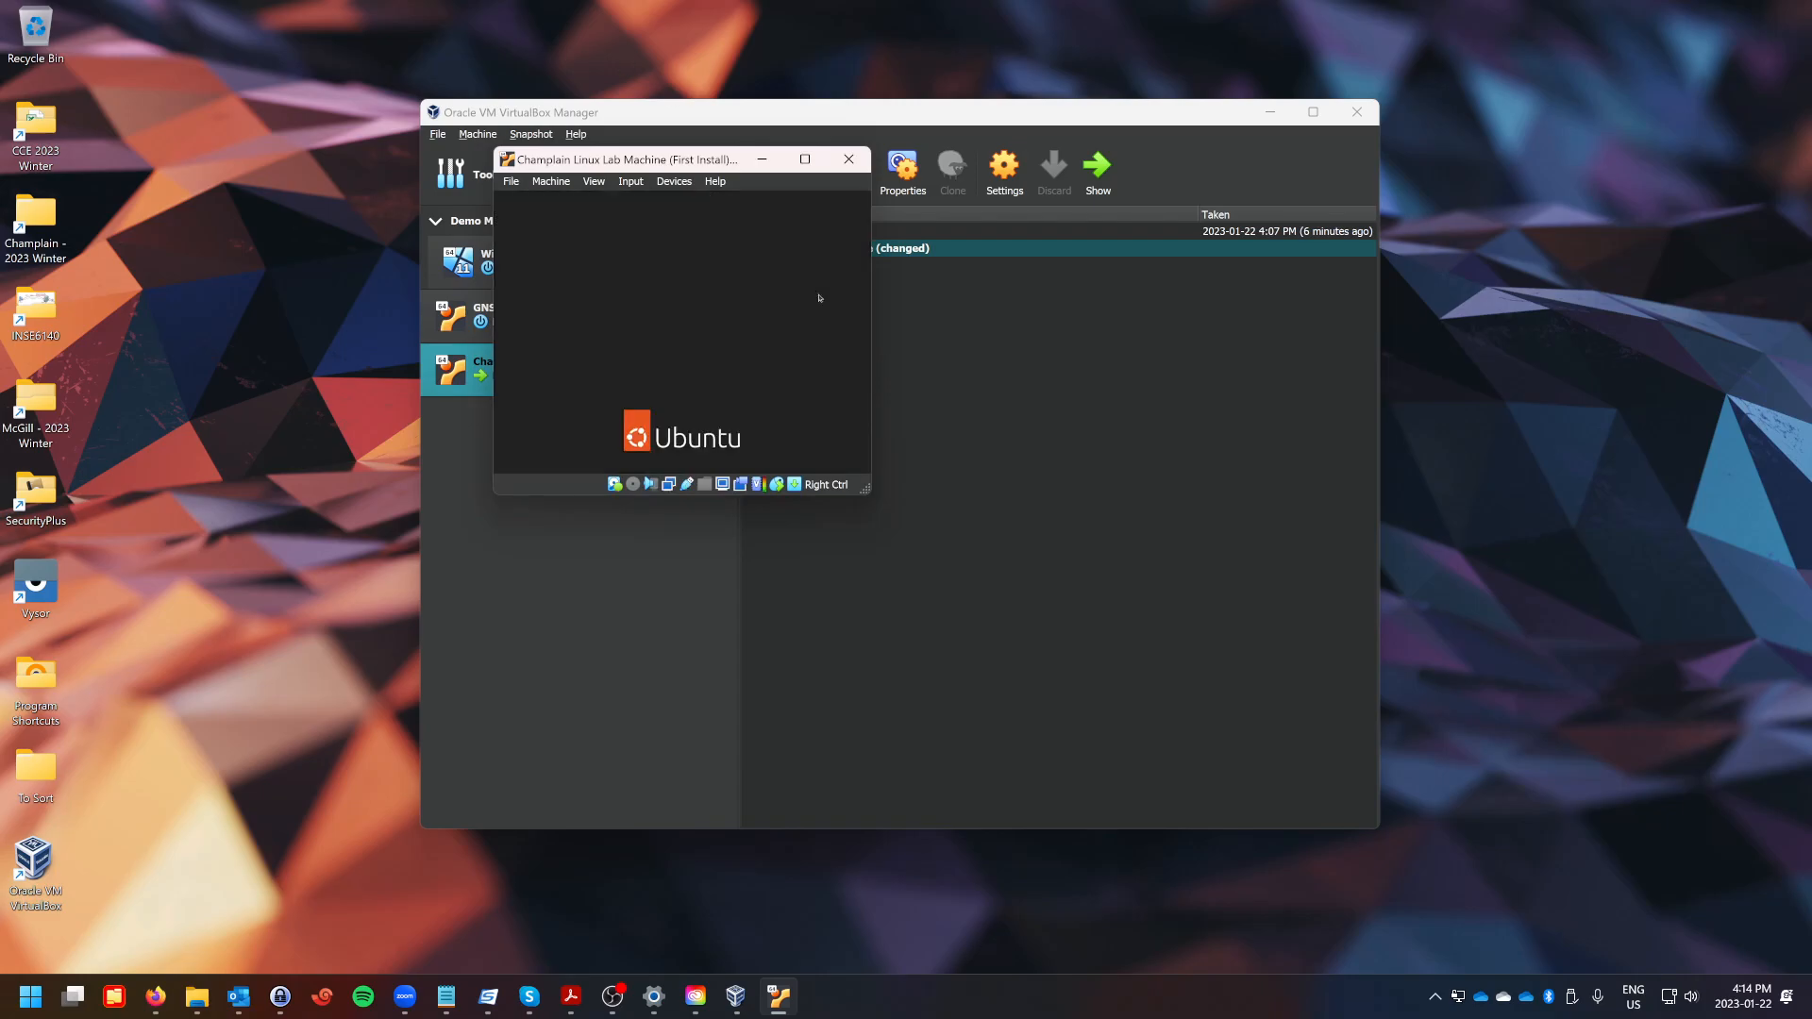
Move the Ubuntu VM window aside and minimize the VirtualBox Manager.
left_click_drag(694, 168, 915, 244)
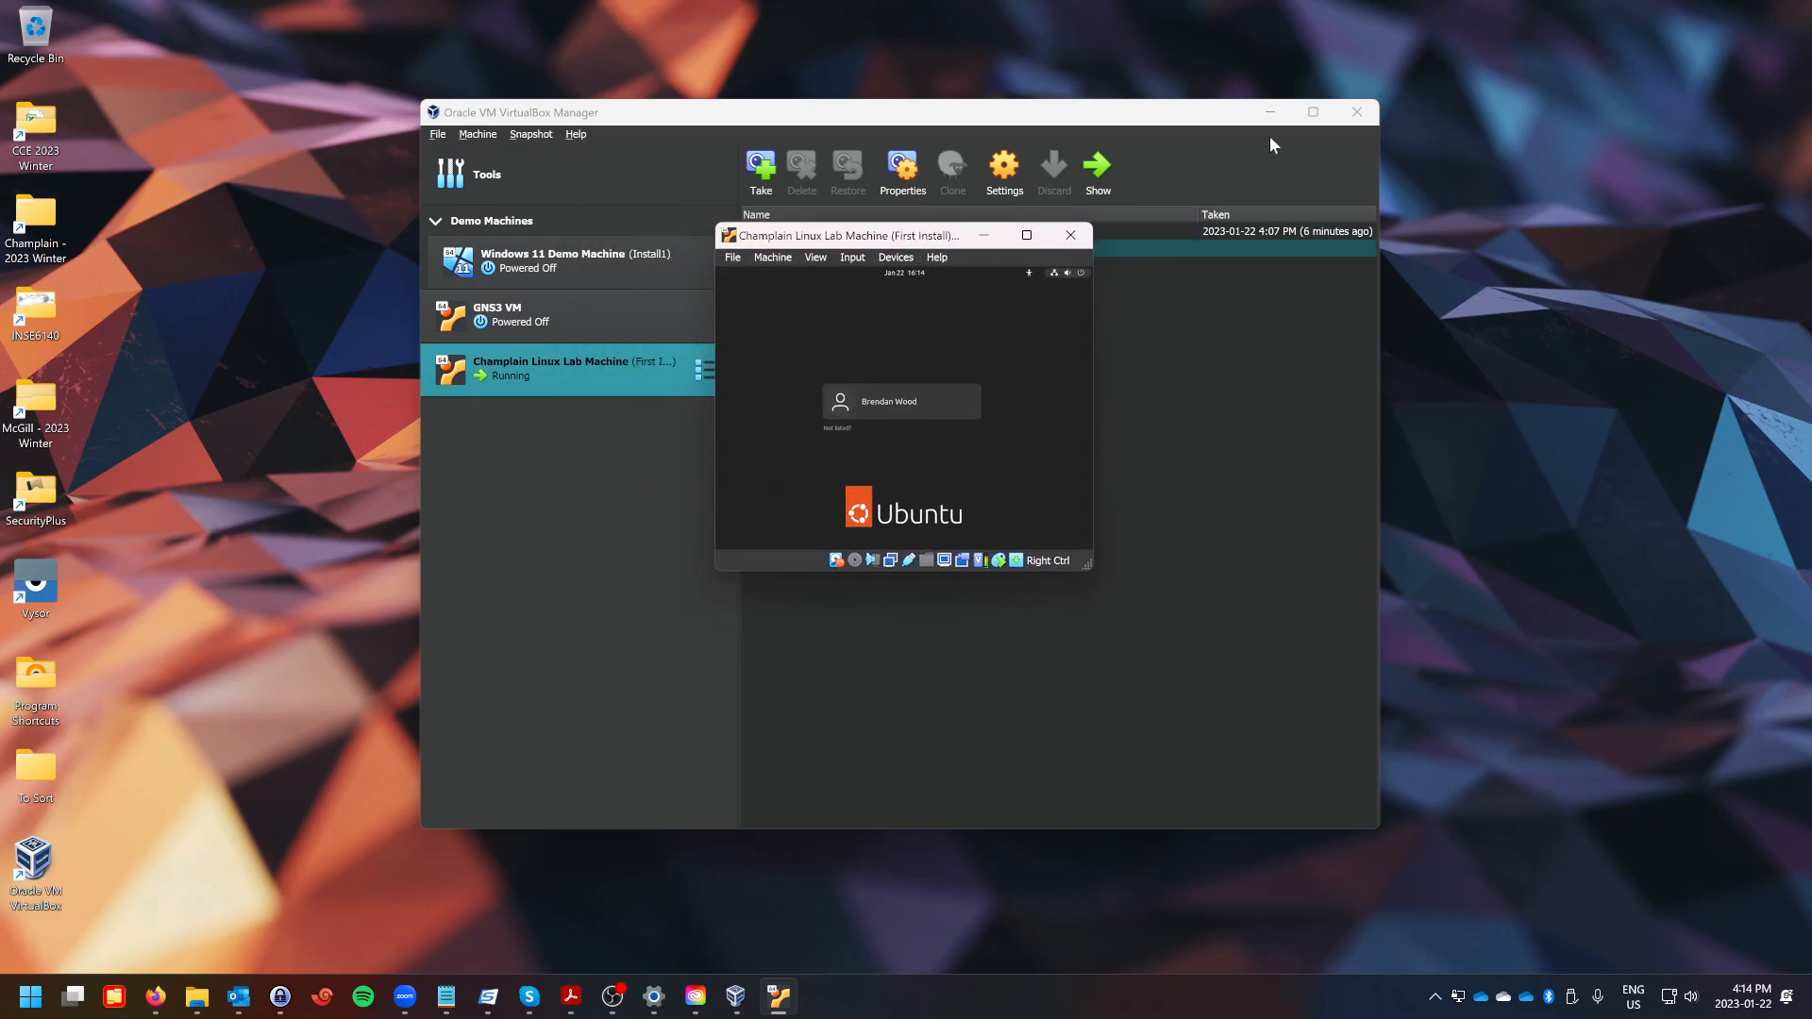
left_click(1271, 112)
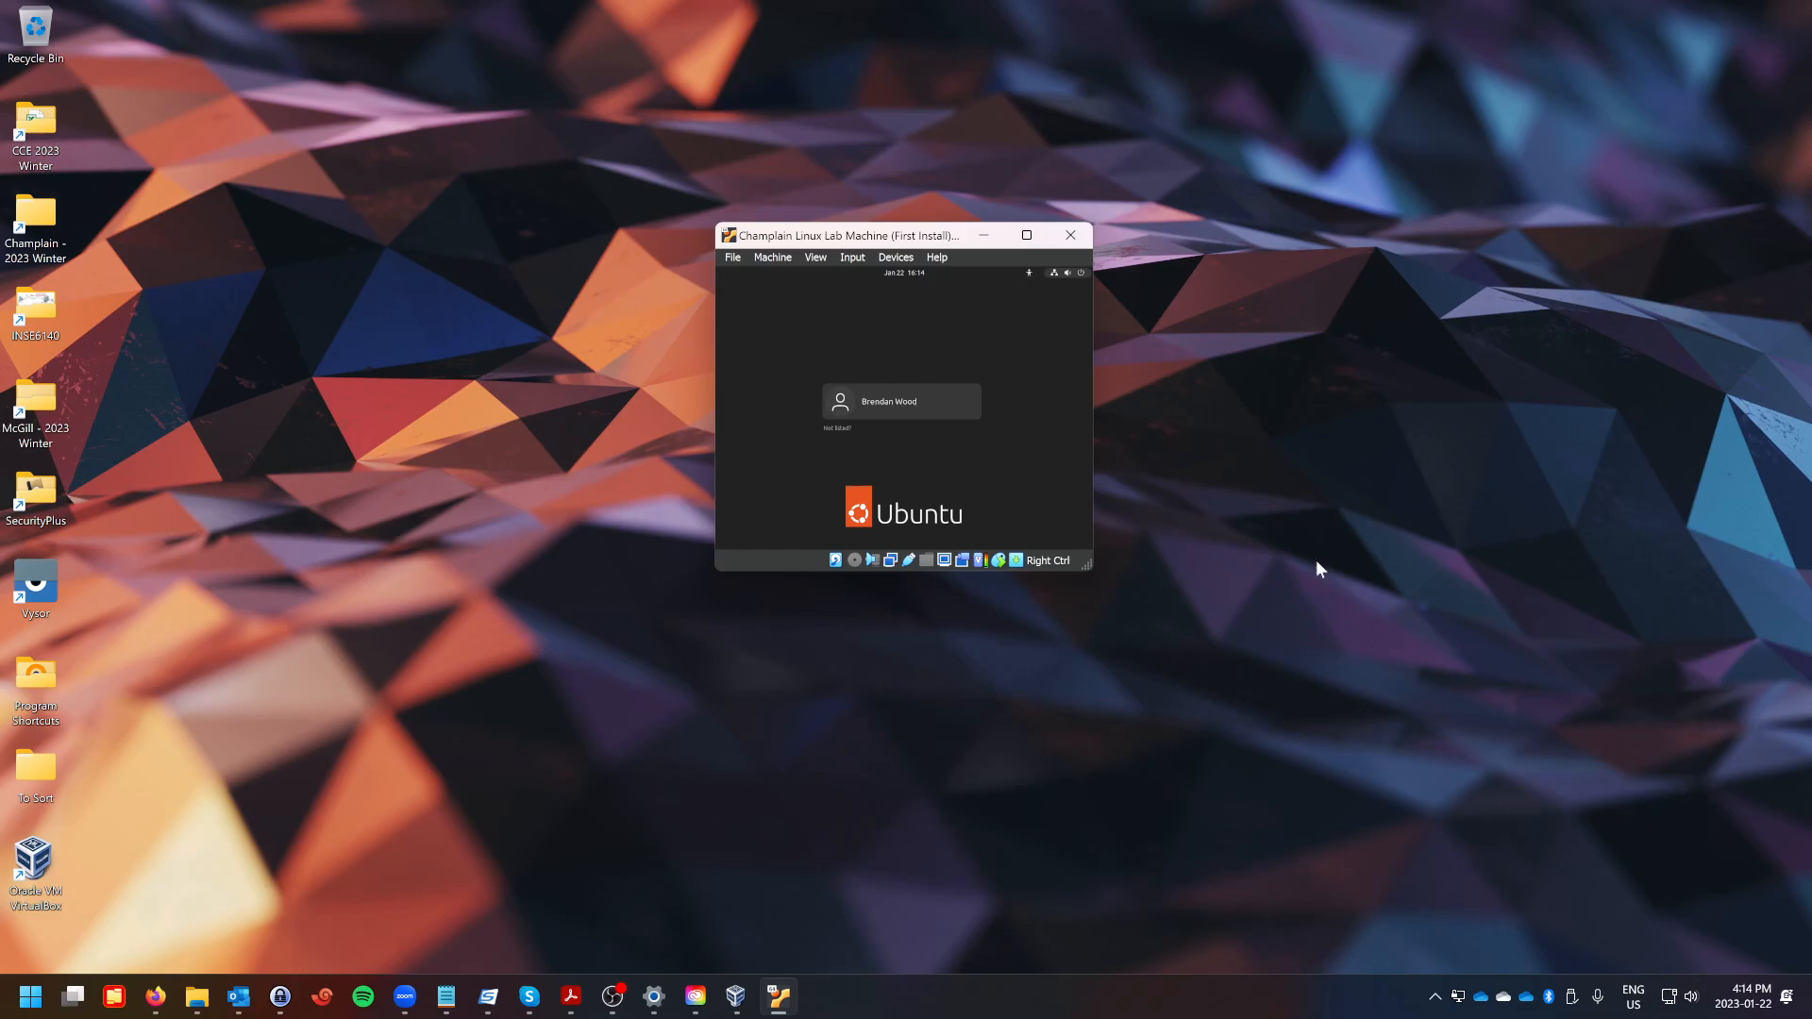
key("ctrl+c")
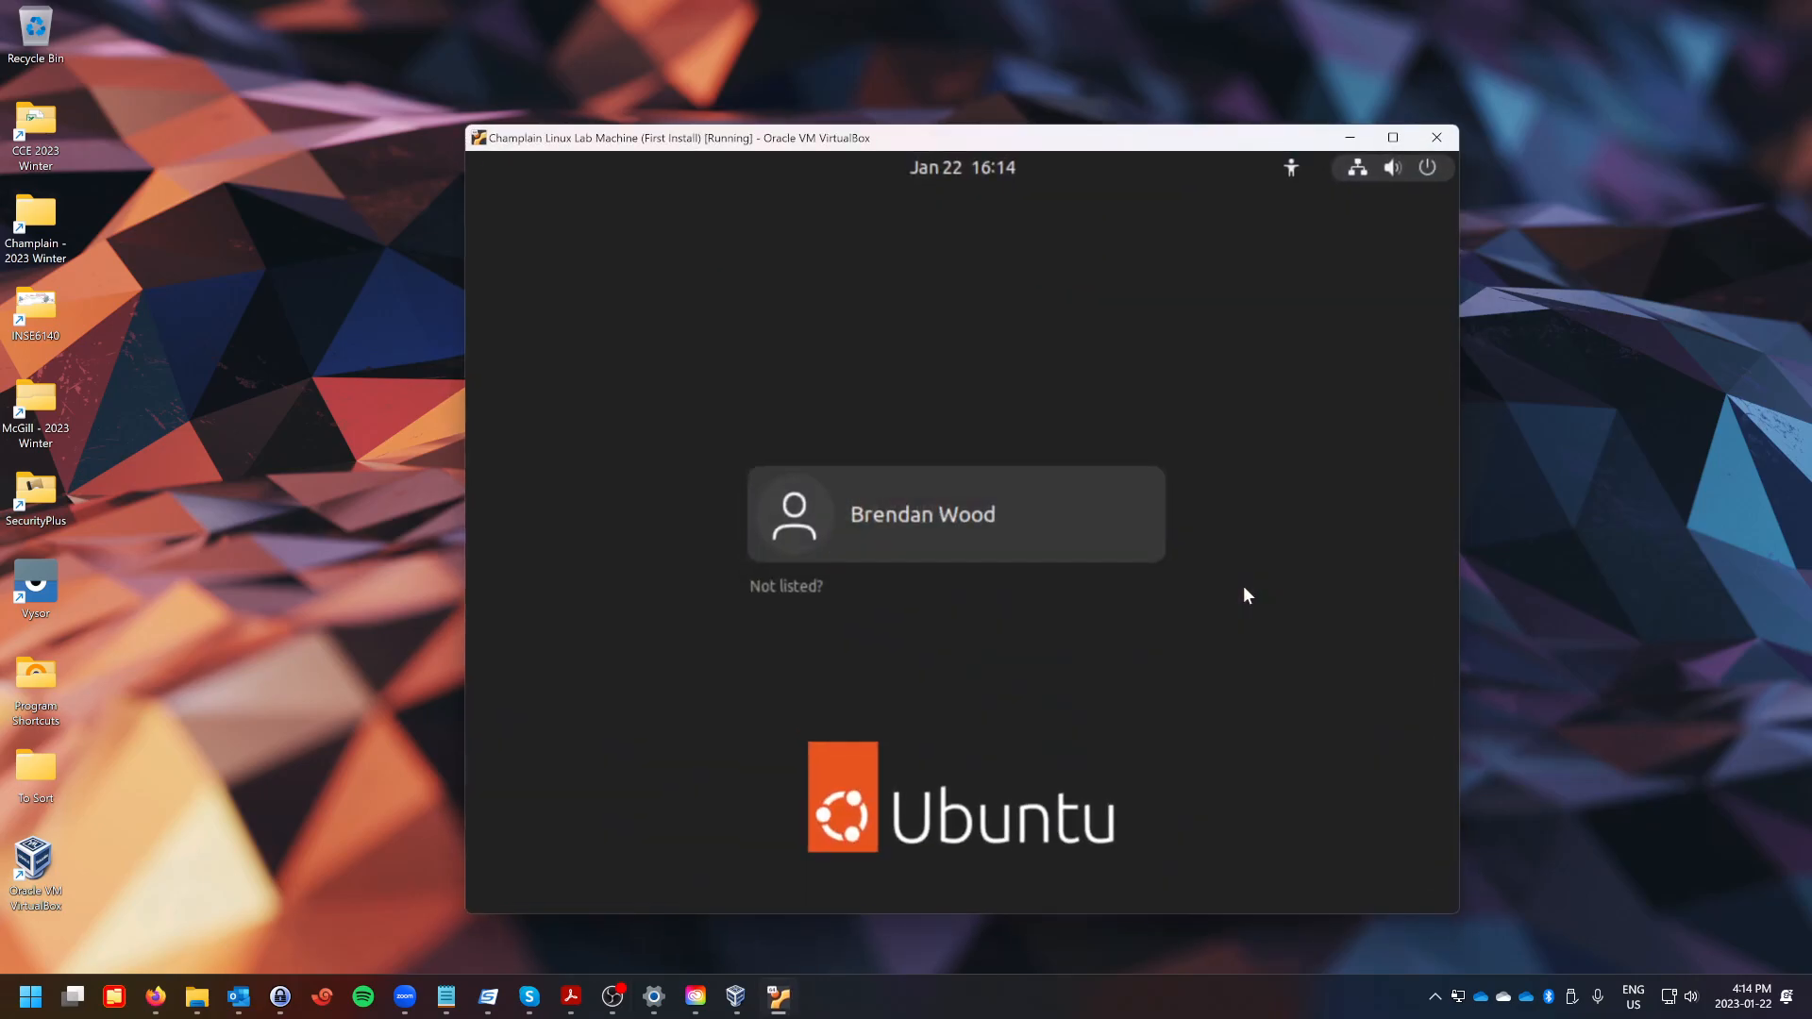
left_click(1183, 311)
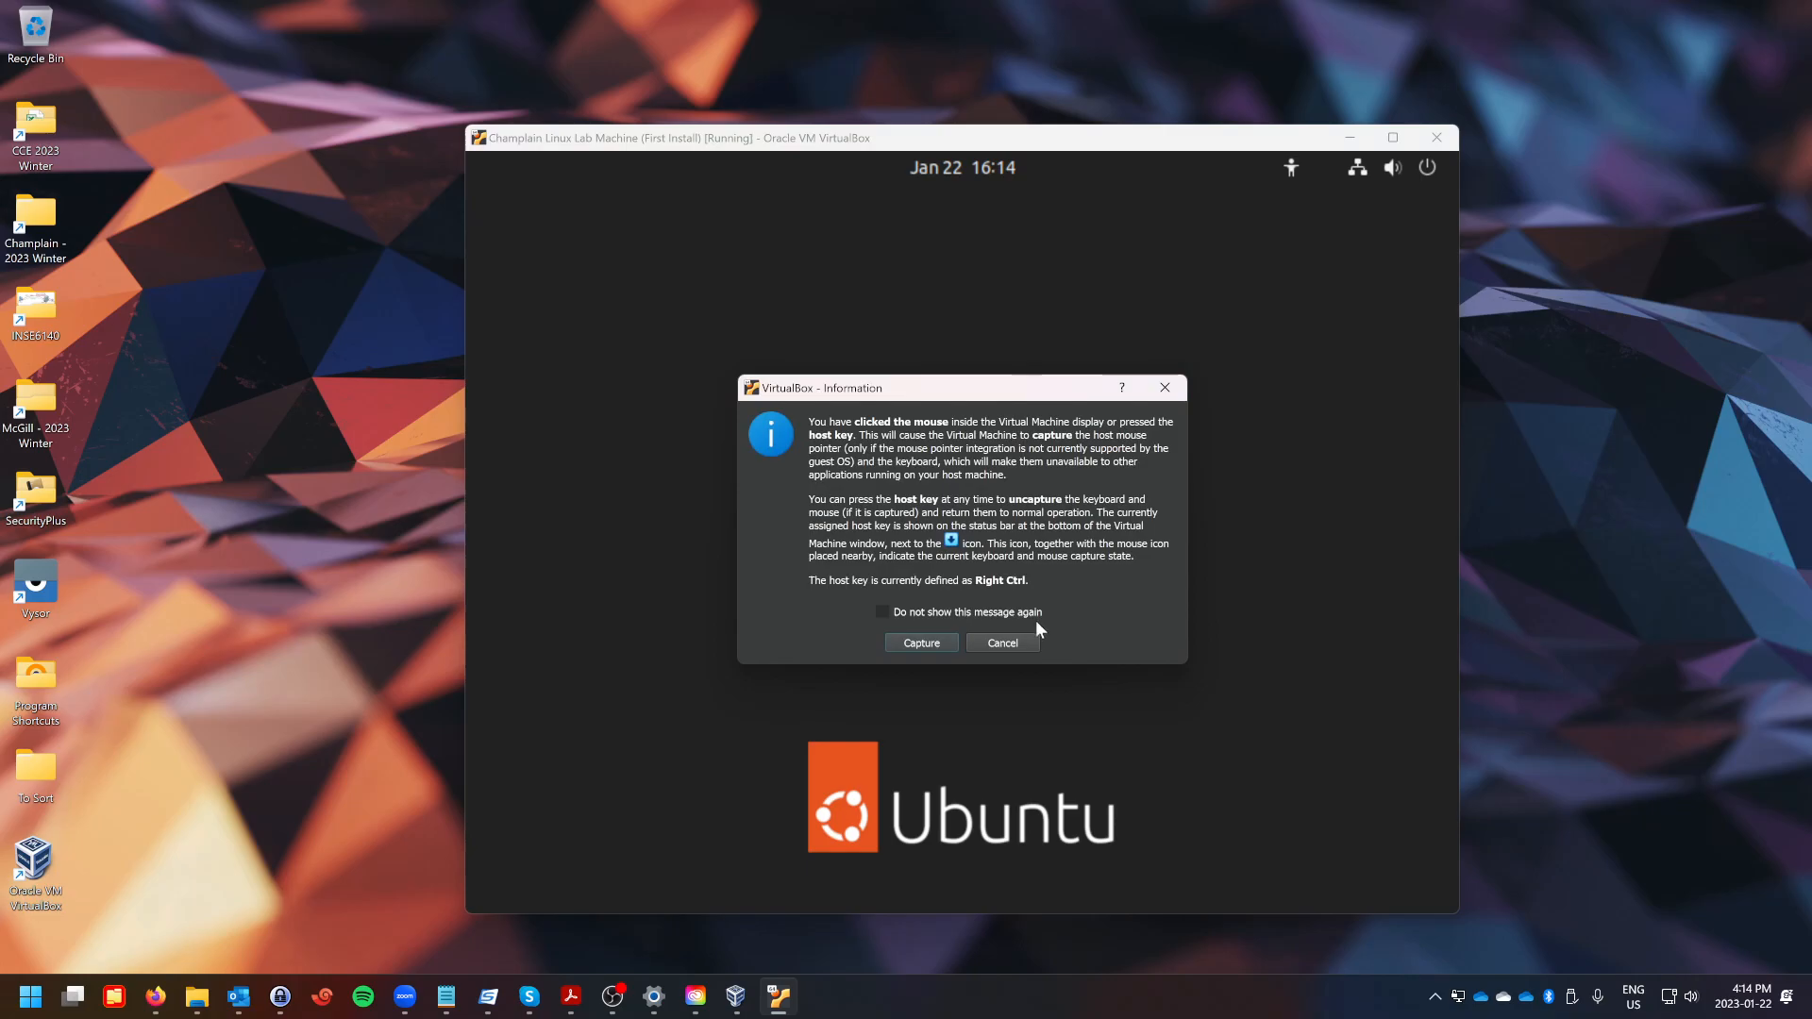
left_click(922, 643)
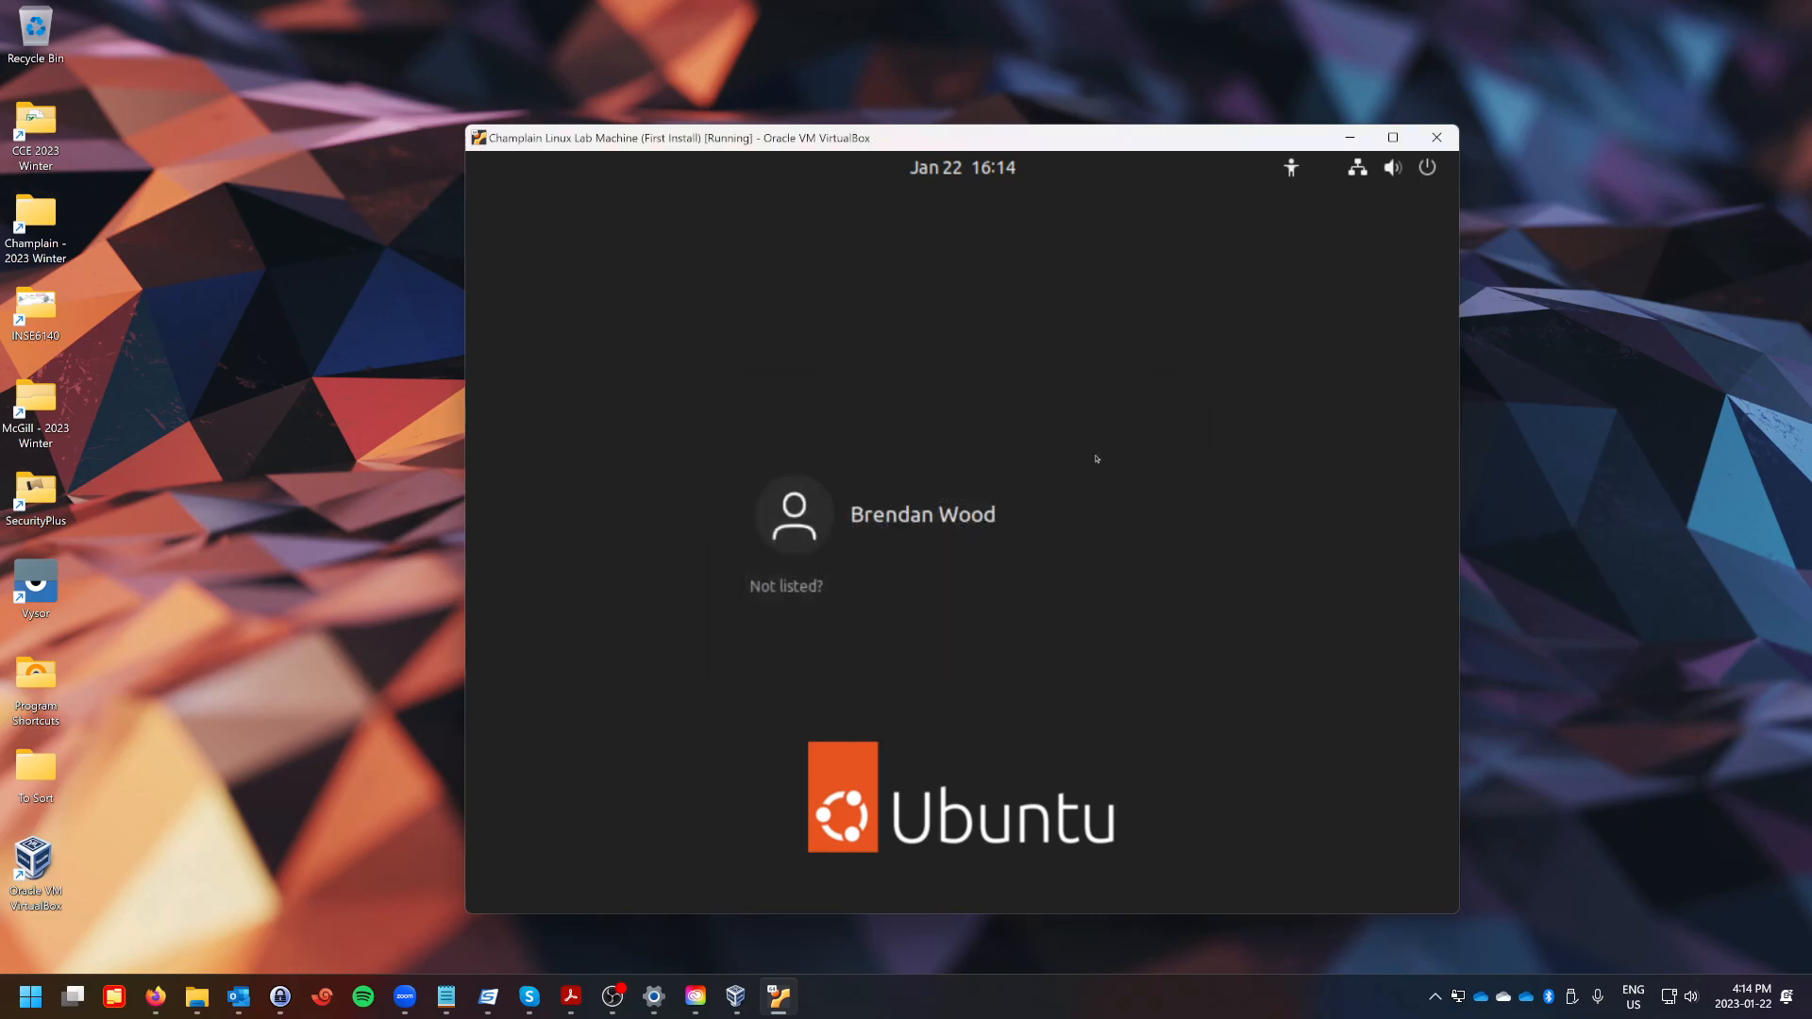
key("ctrl+c")
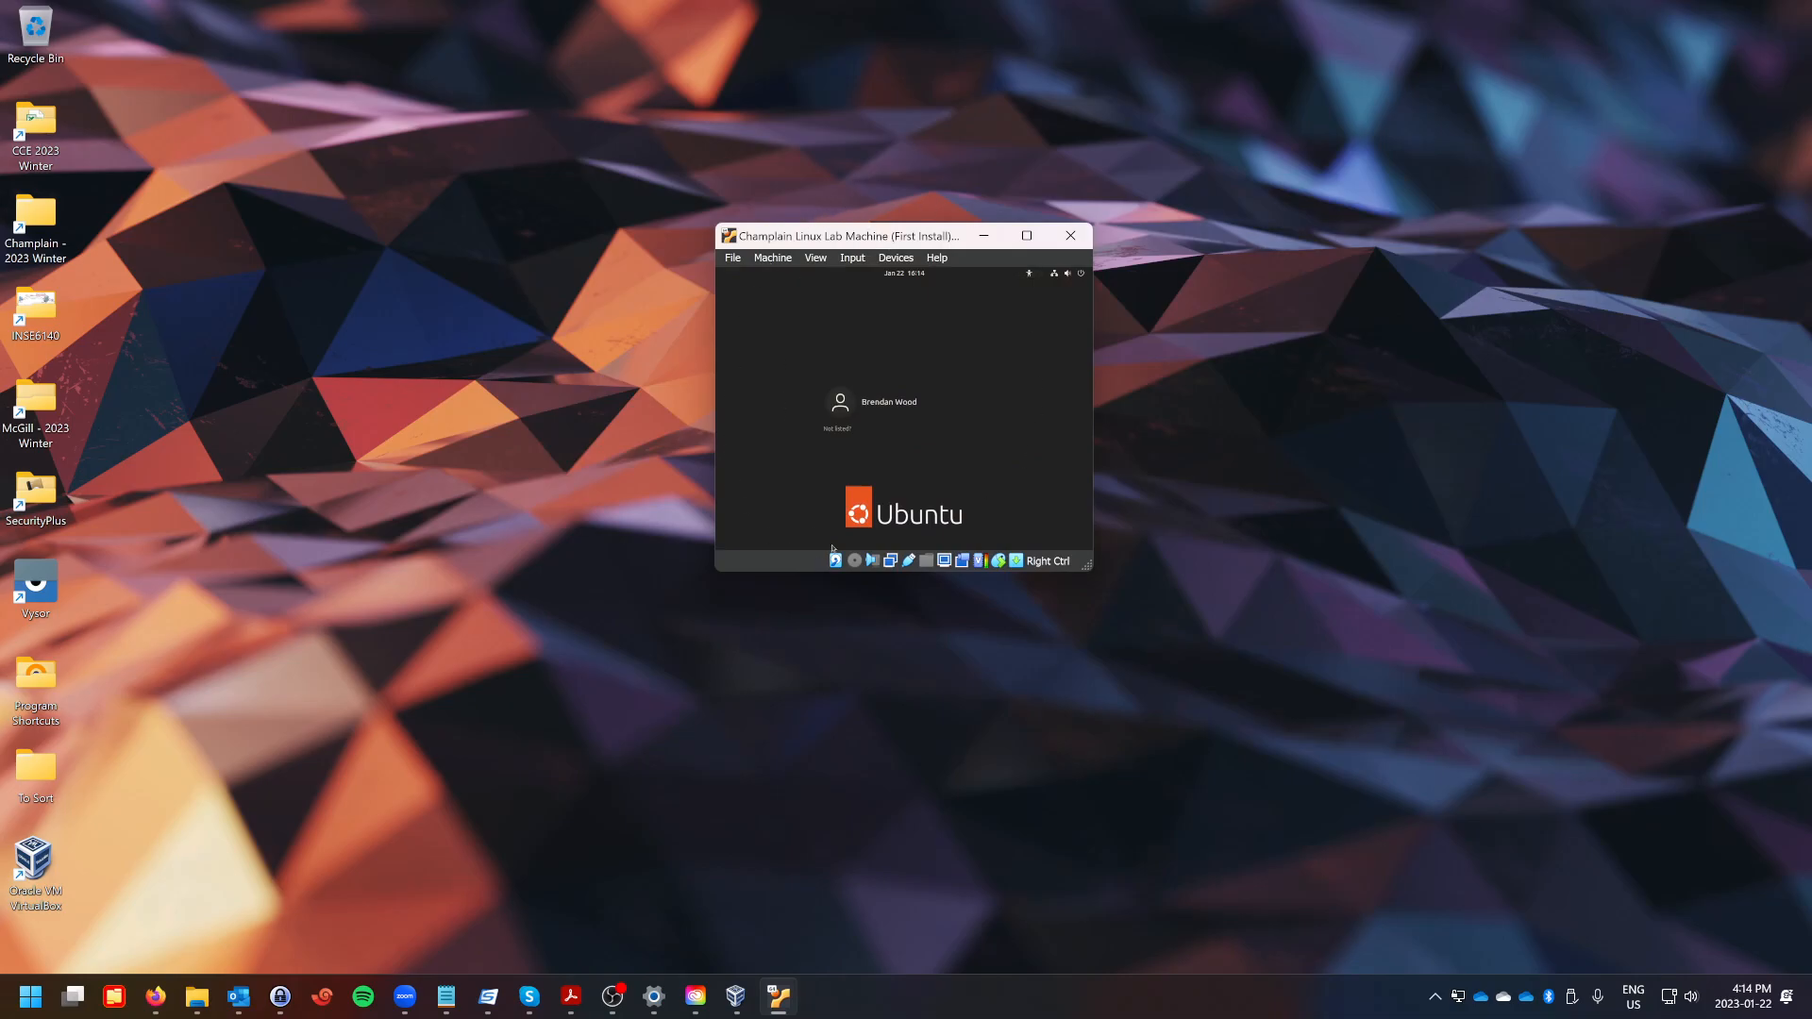
Enlarge the VM window and sign in to the Ubuntu user account with its password.
left_click_drag(1086, 561, 1175, 649)
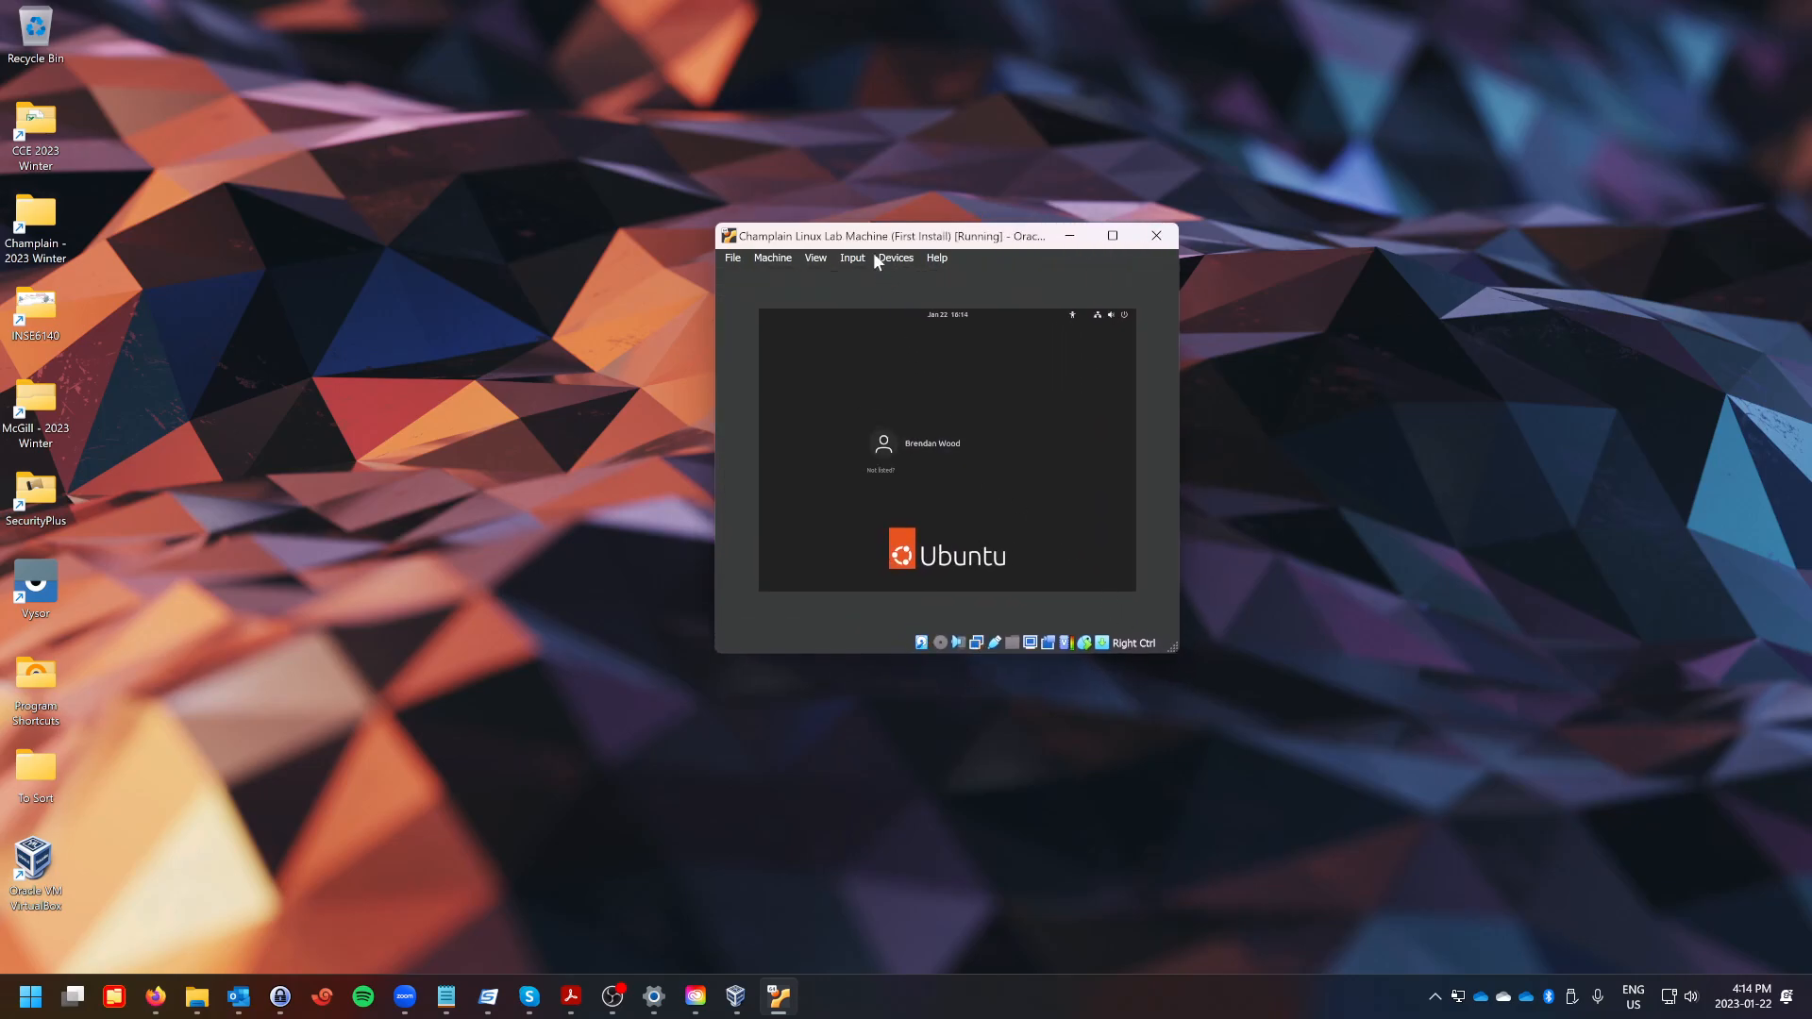
left_click(930, 444)
type("••••••••")
key("Return")
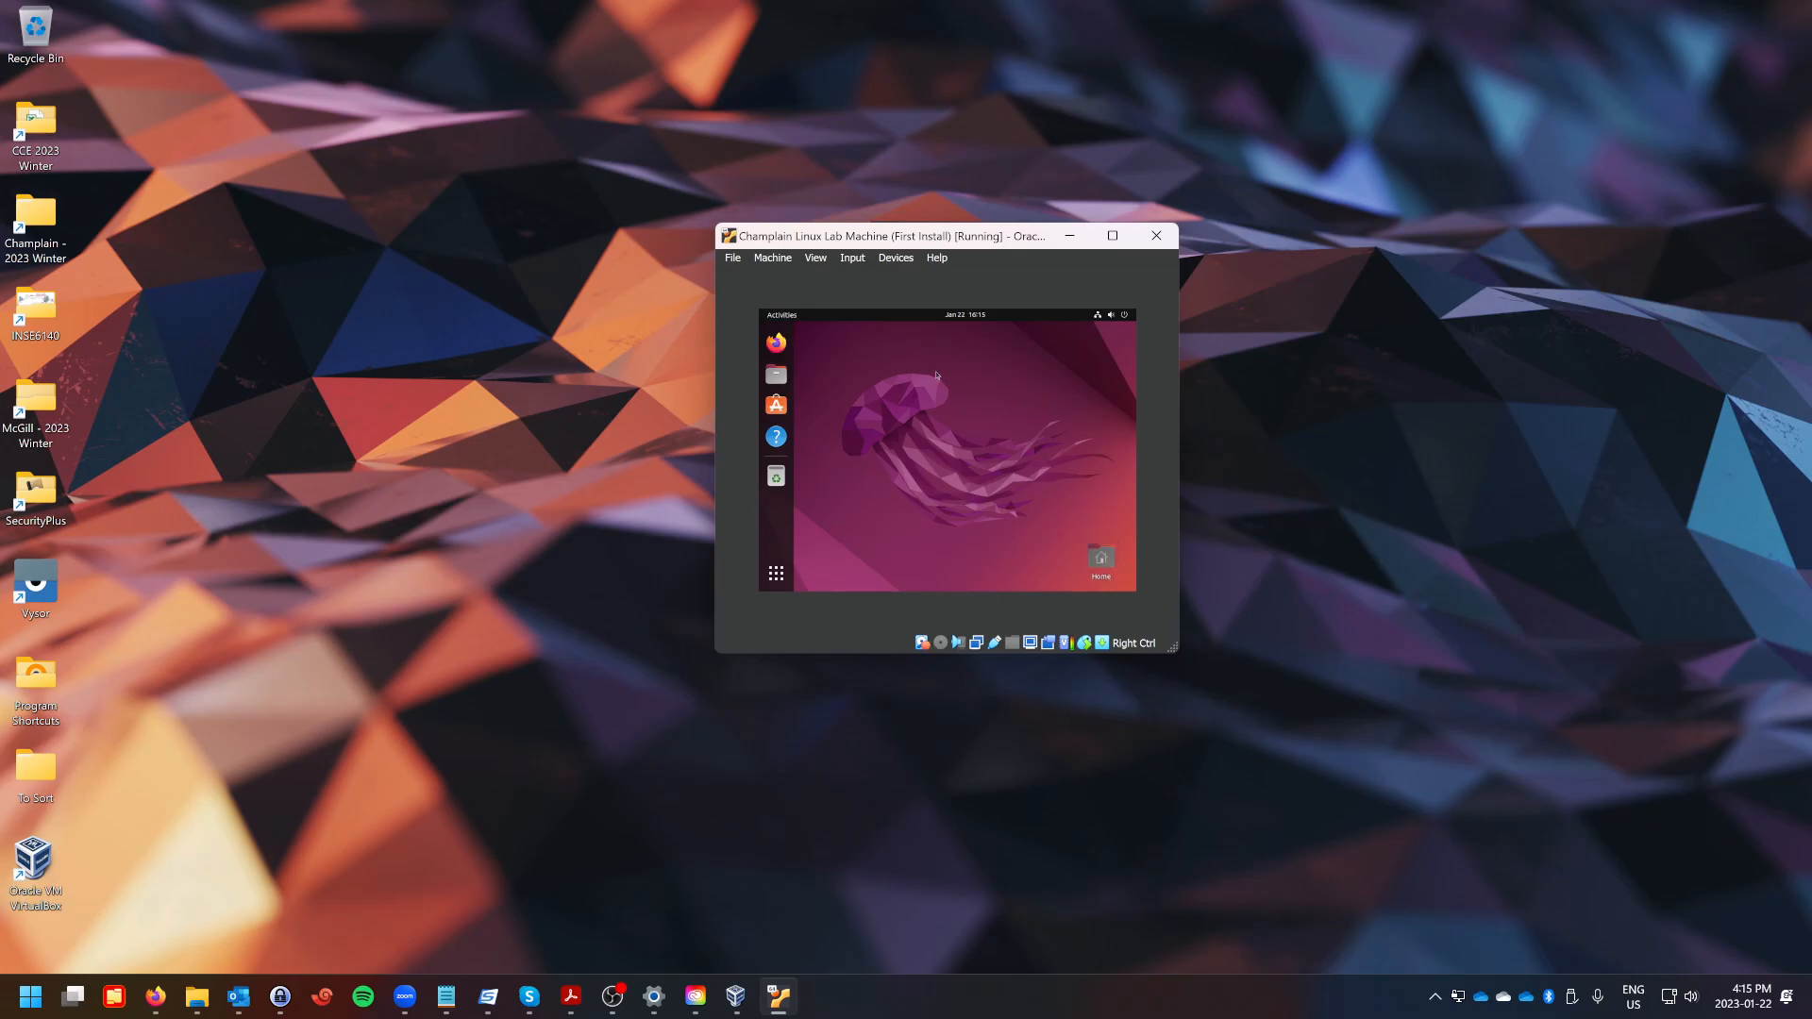
Insert the Guest Additions CD image into the VM and open the mounted disc in the file manager.
left_click(893, 258)
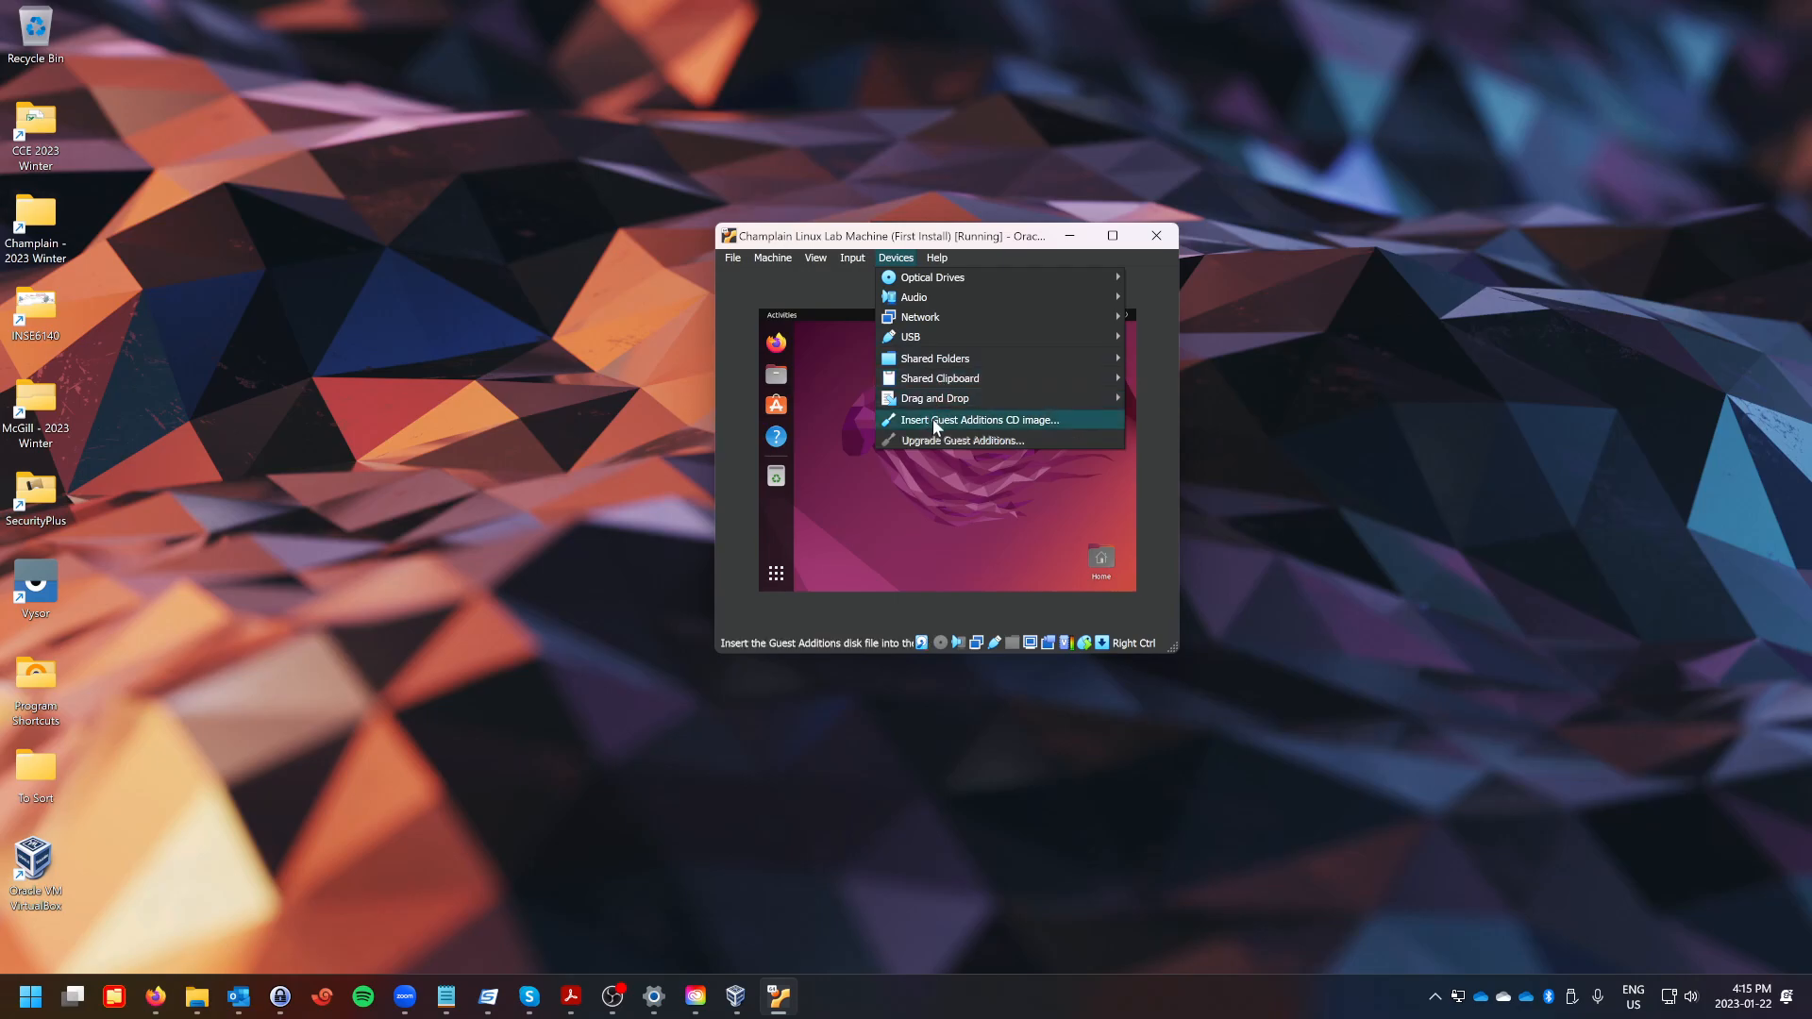
left_click(1049, 425)
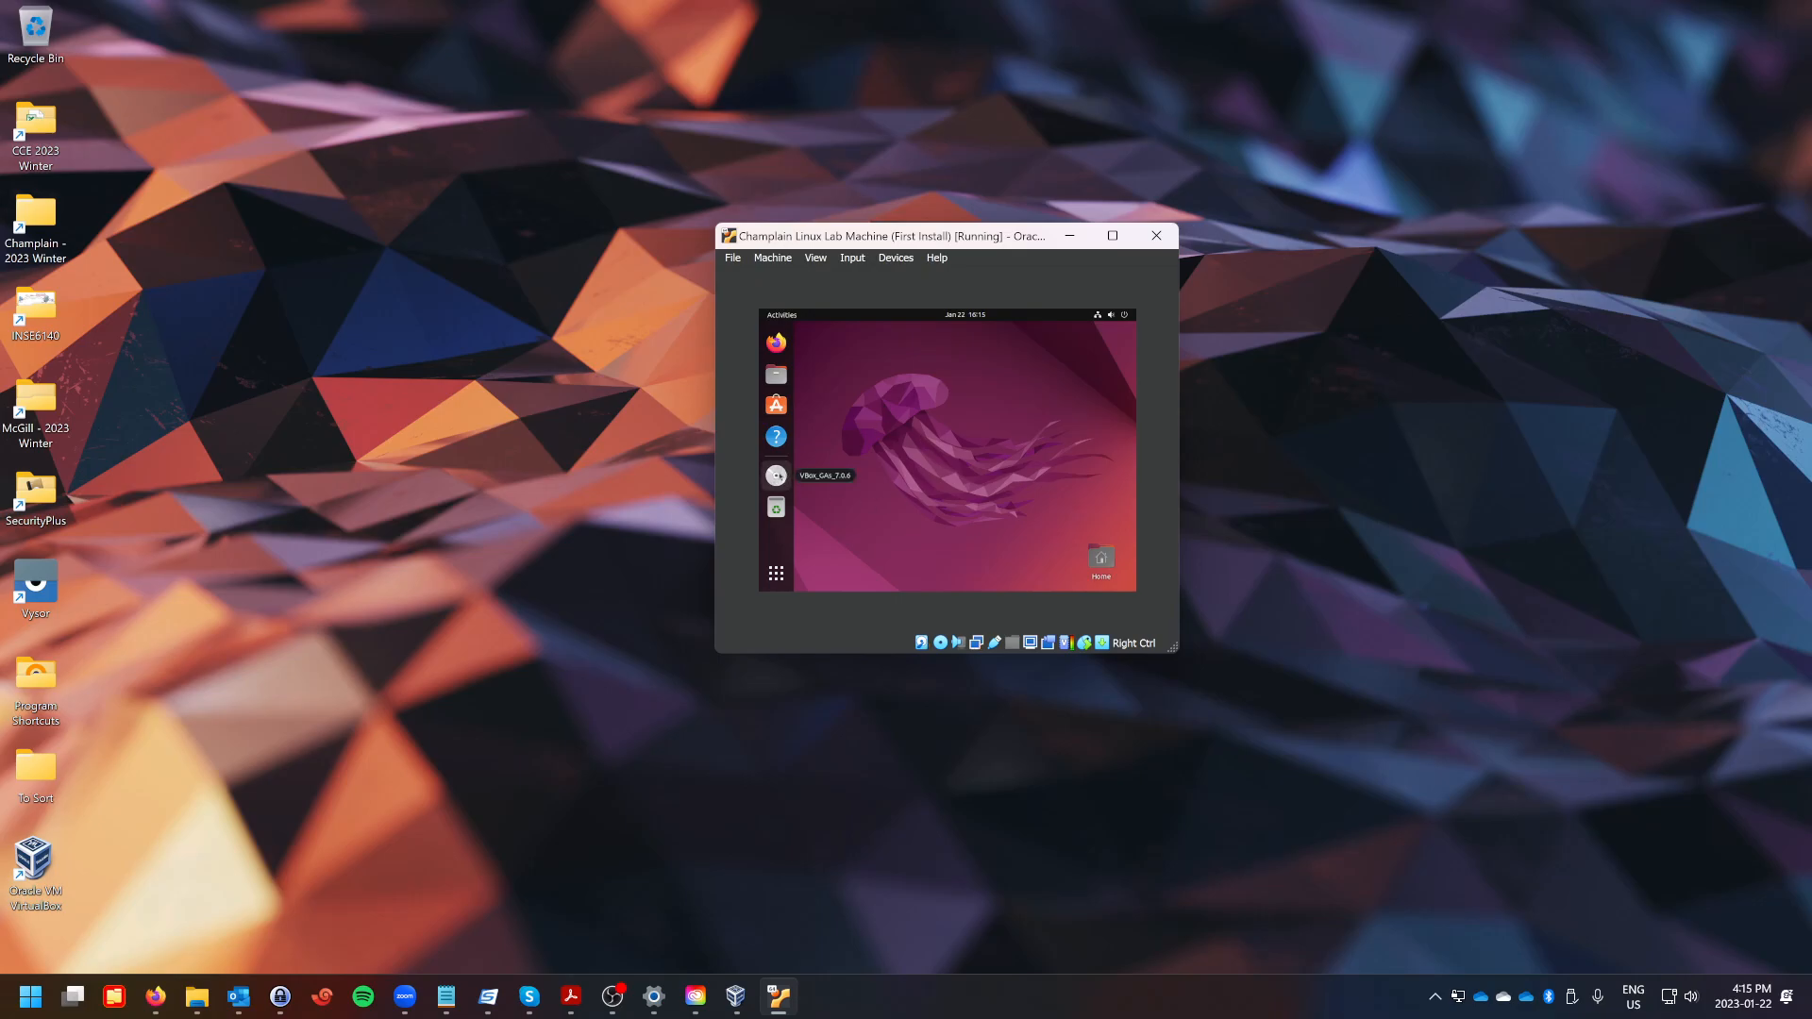
left_click(776, 476)
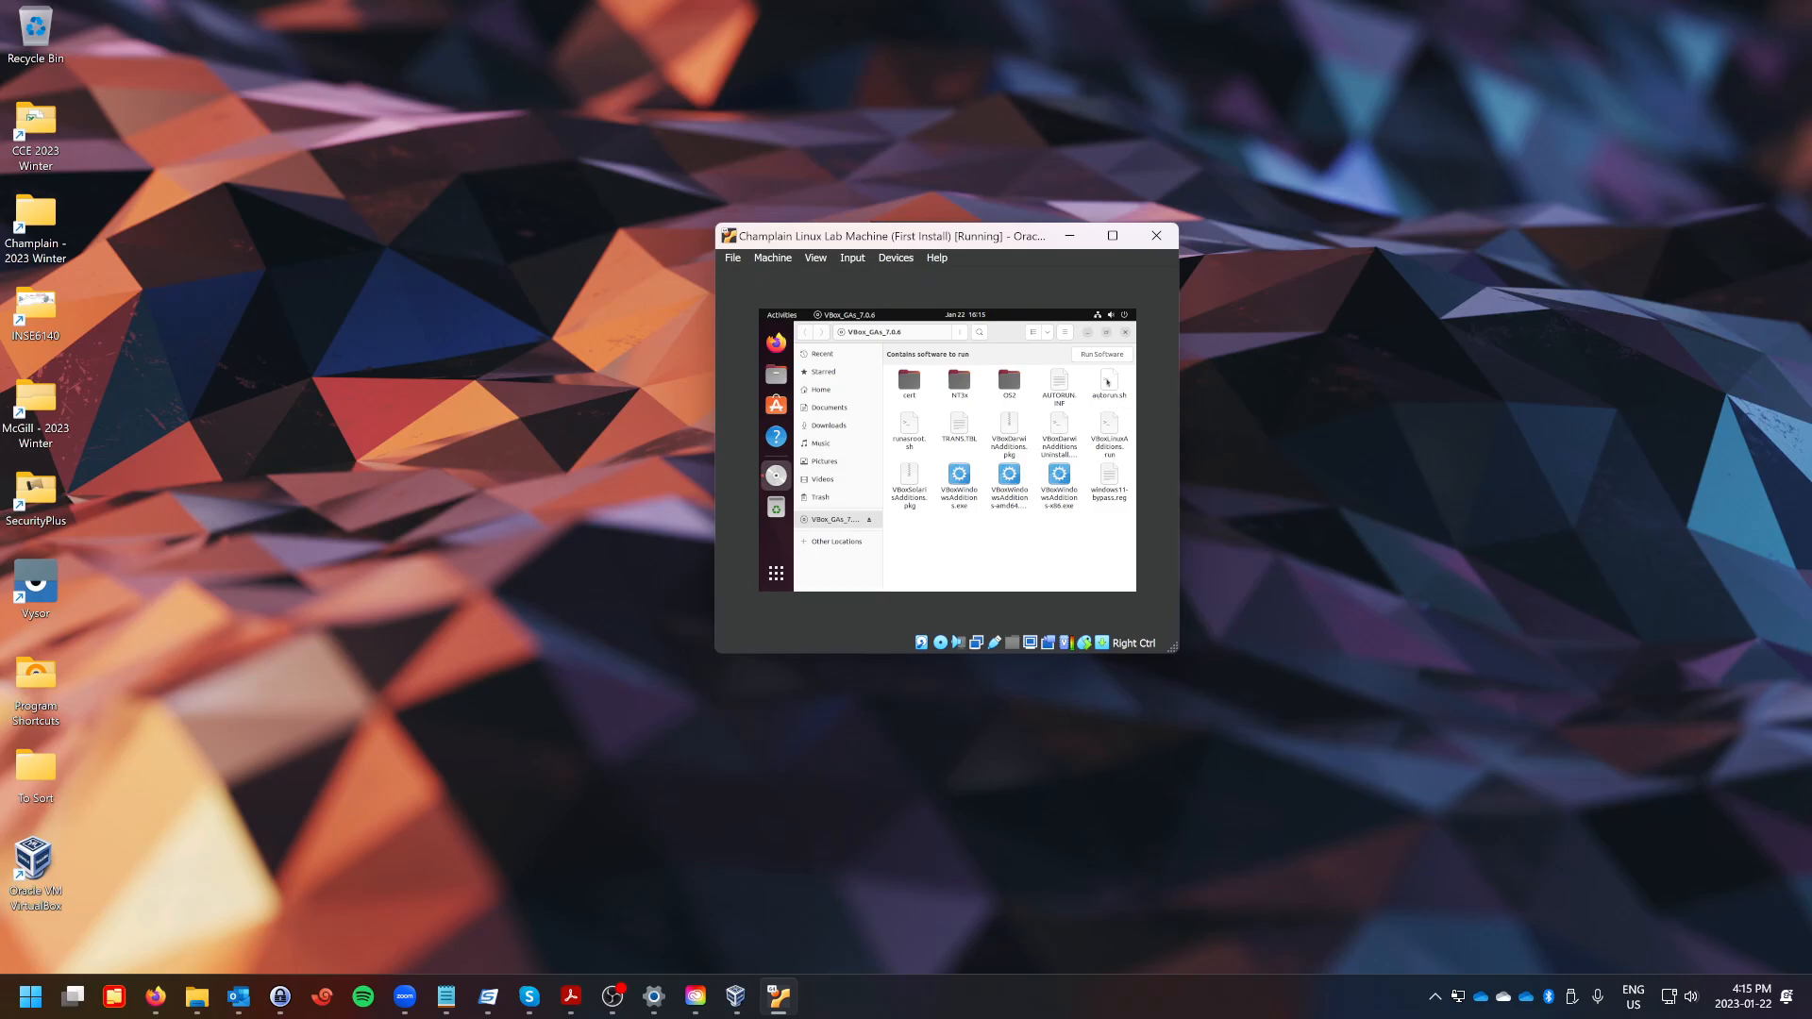
Run autorun.sh from the Guest Additions disc as a program, authenticating with the account password.
double_click(1106, 387)
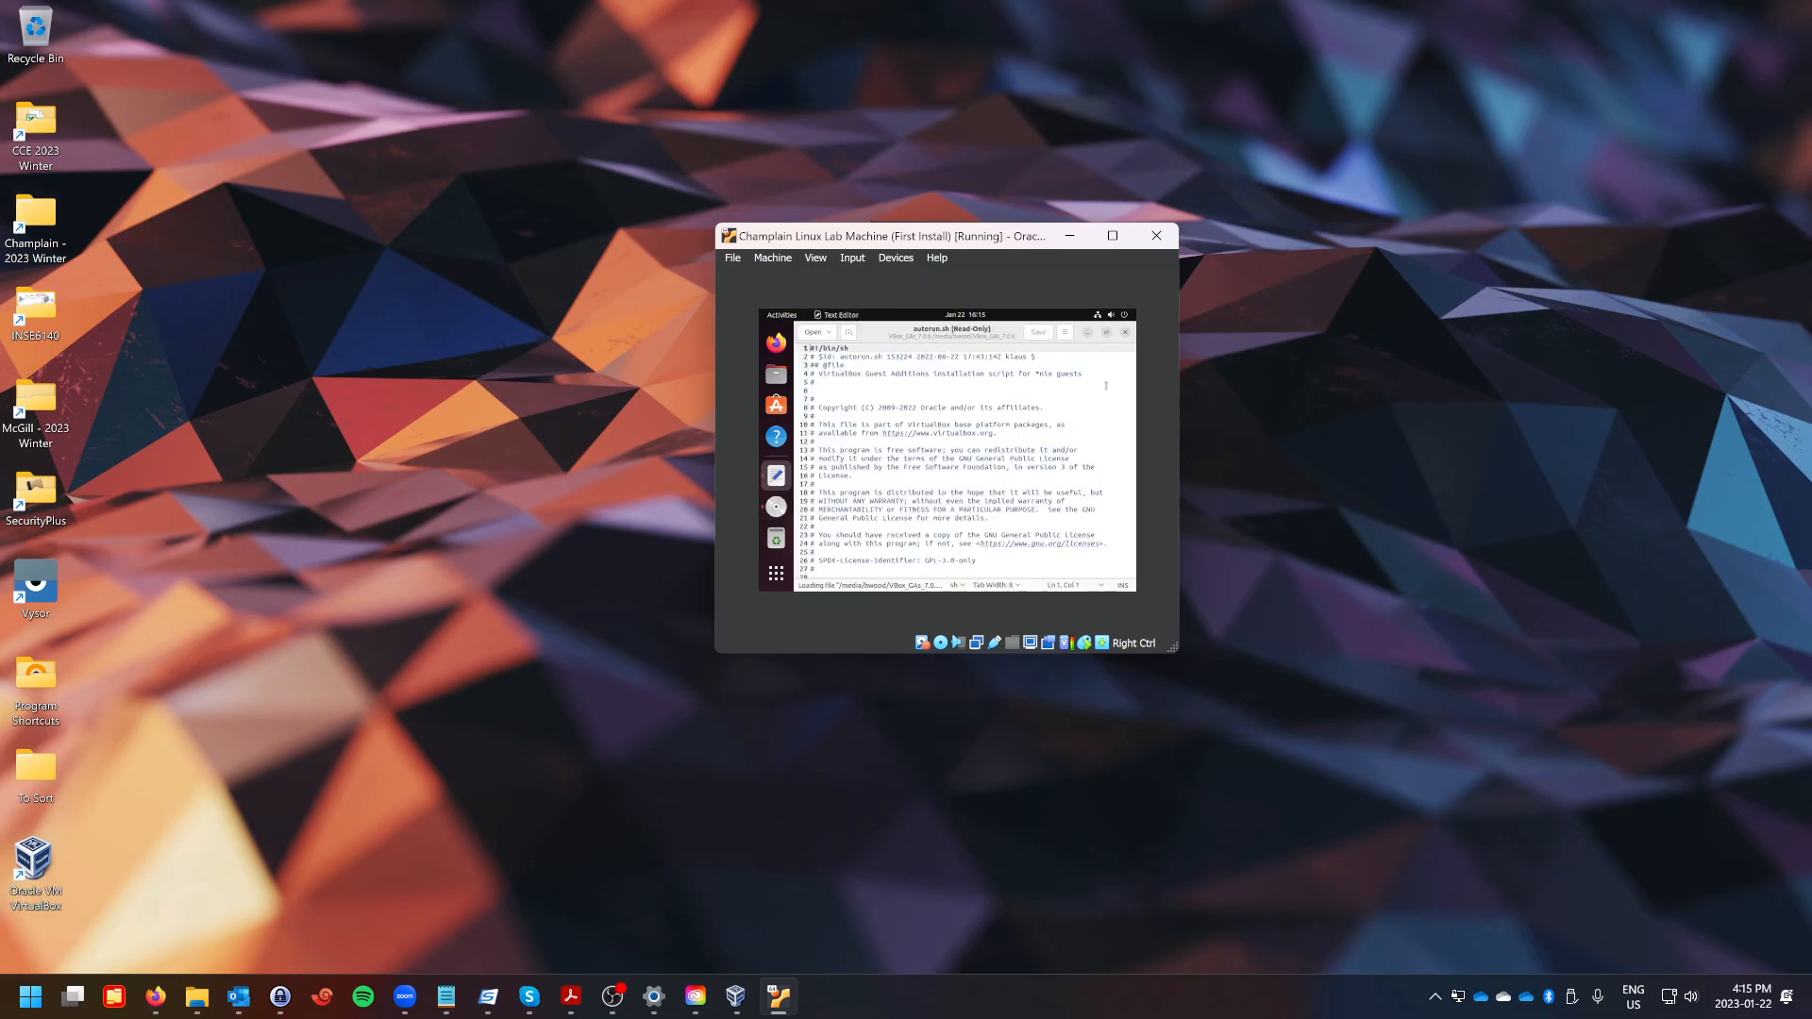
left_click(1125, 333)
right_click(1112, 382)
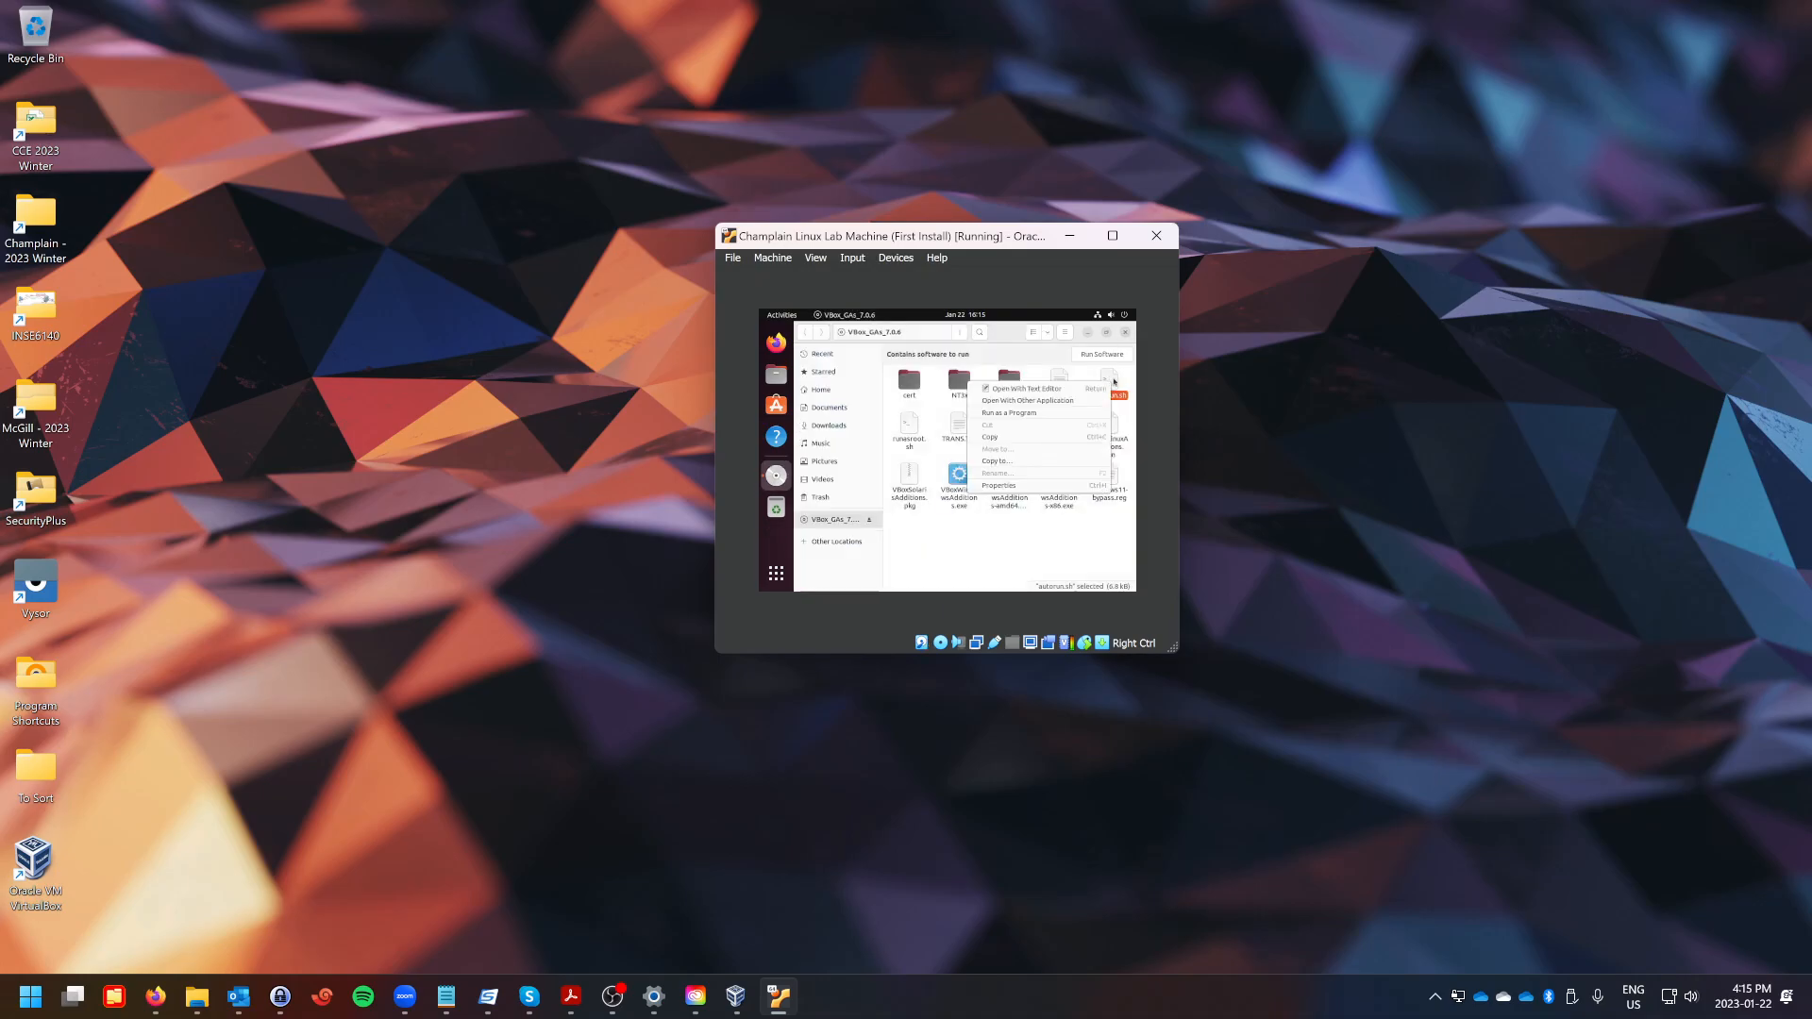
left_click(1004, 416)
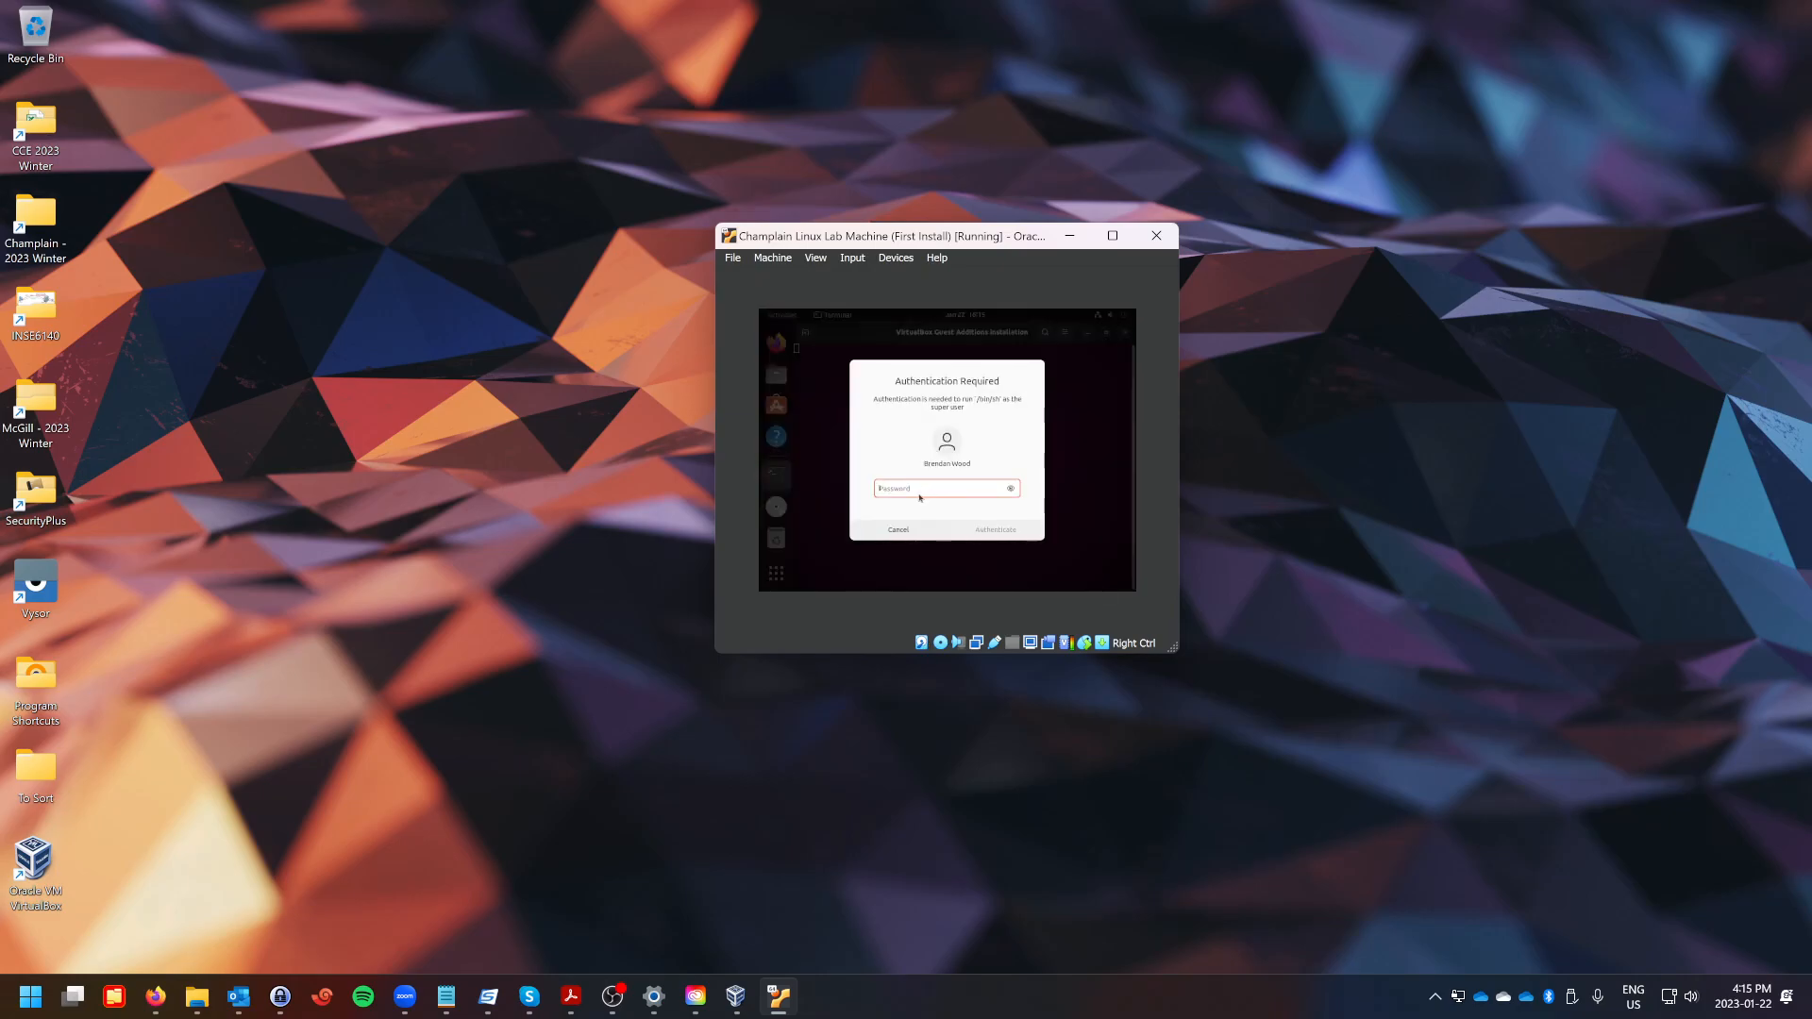
type("**********")
key("Return")
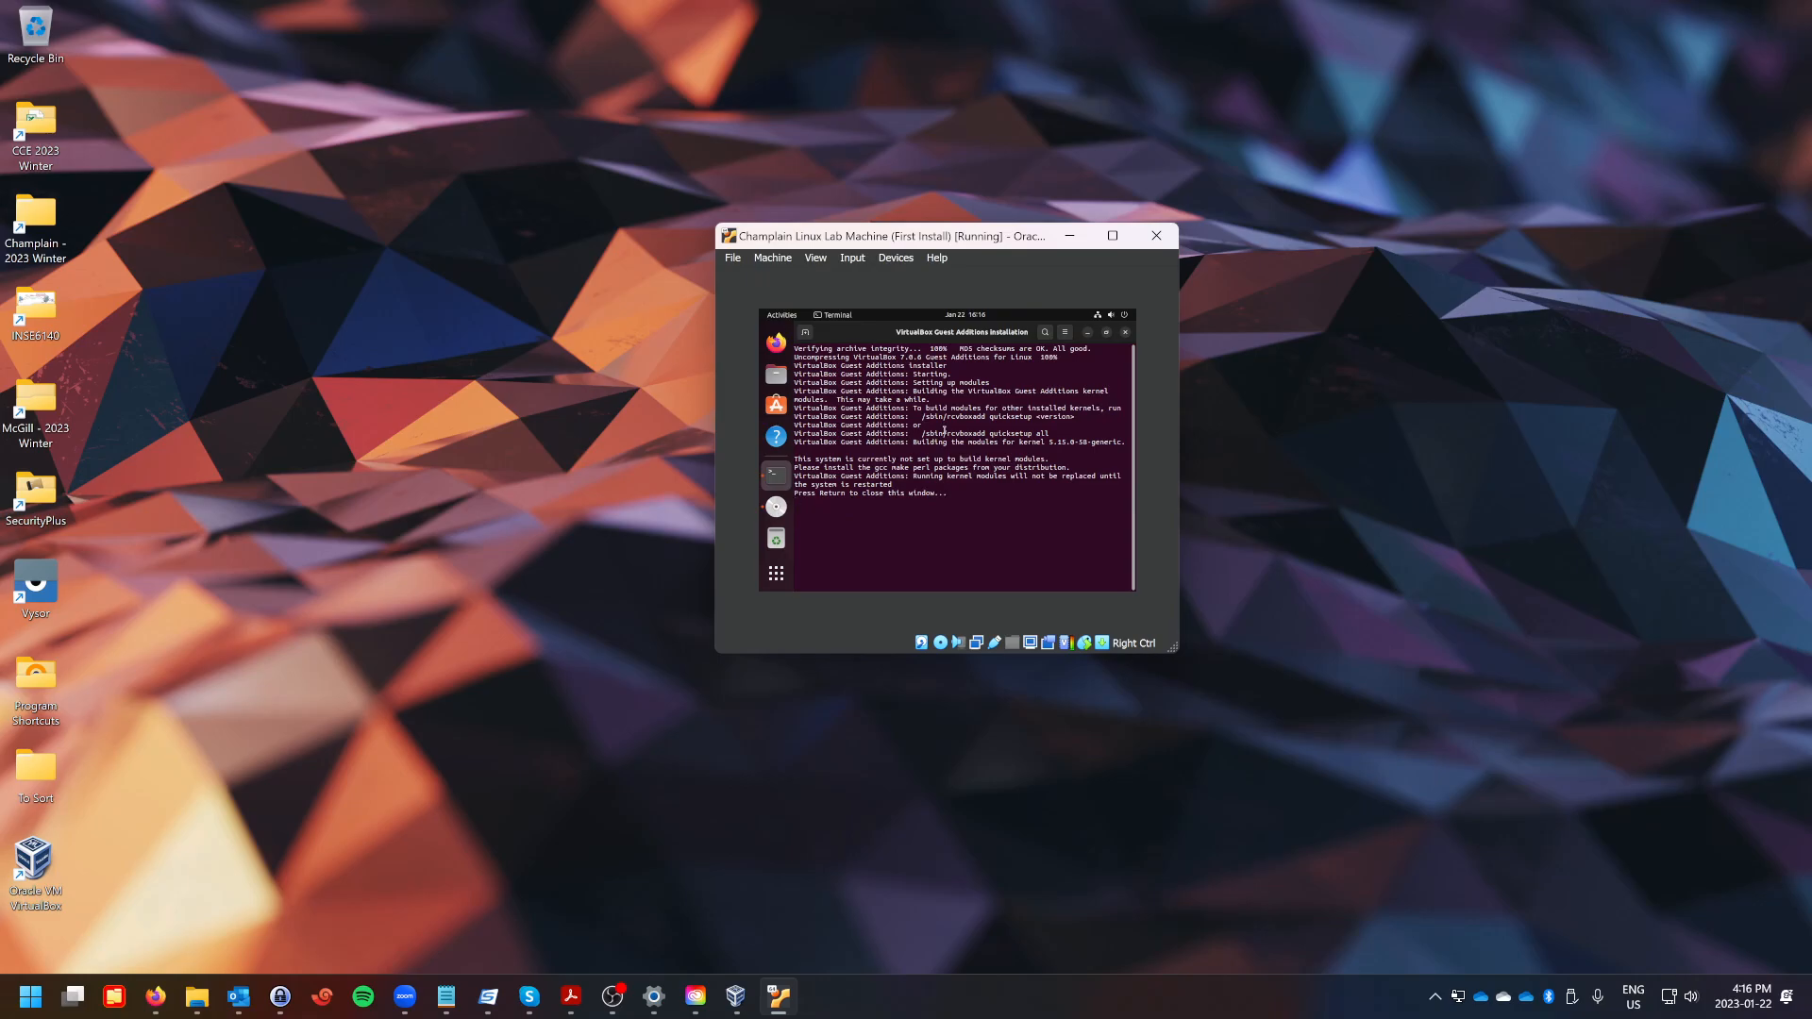
Close the installer terminal and the file manager, then eject the Guest Additions disc.
key("Return")
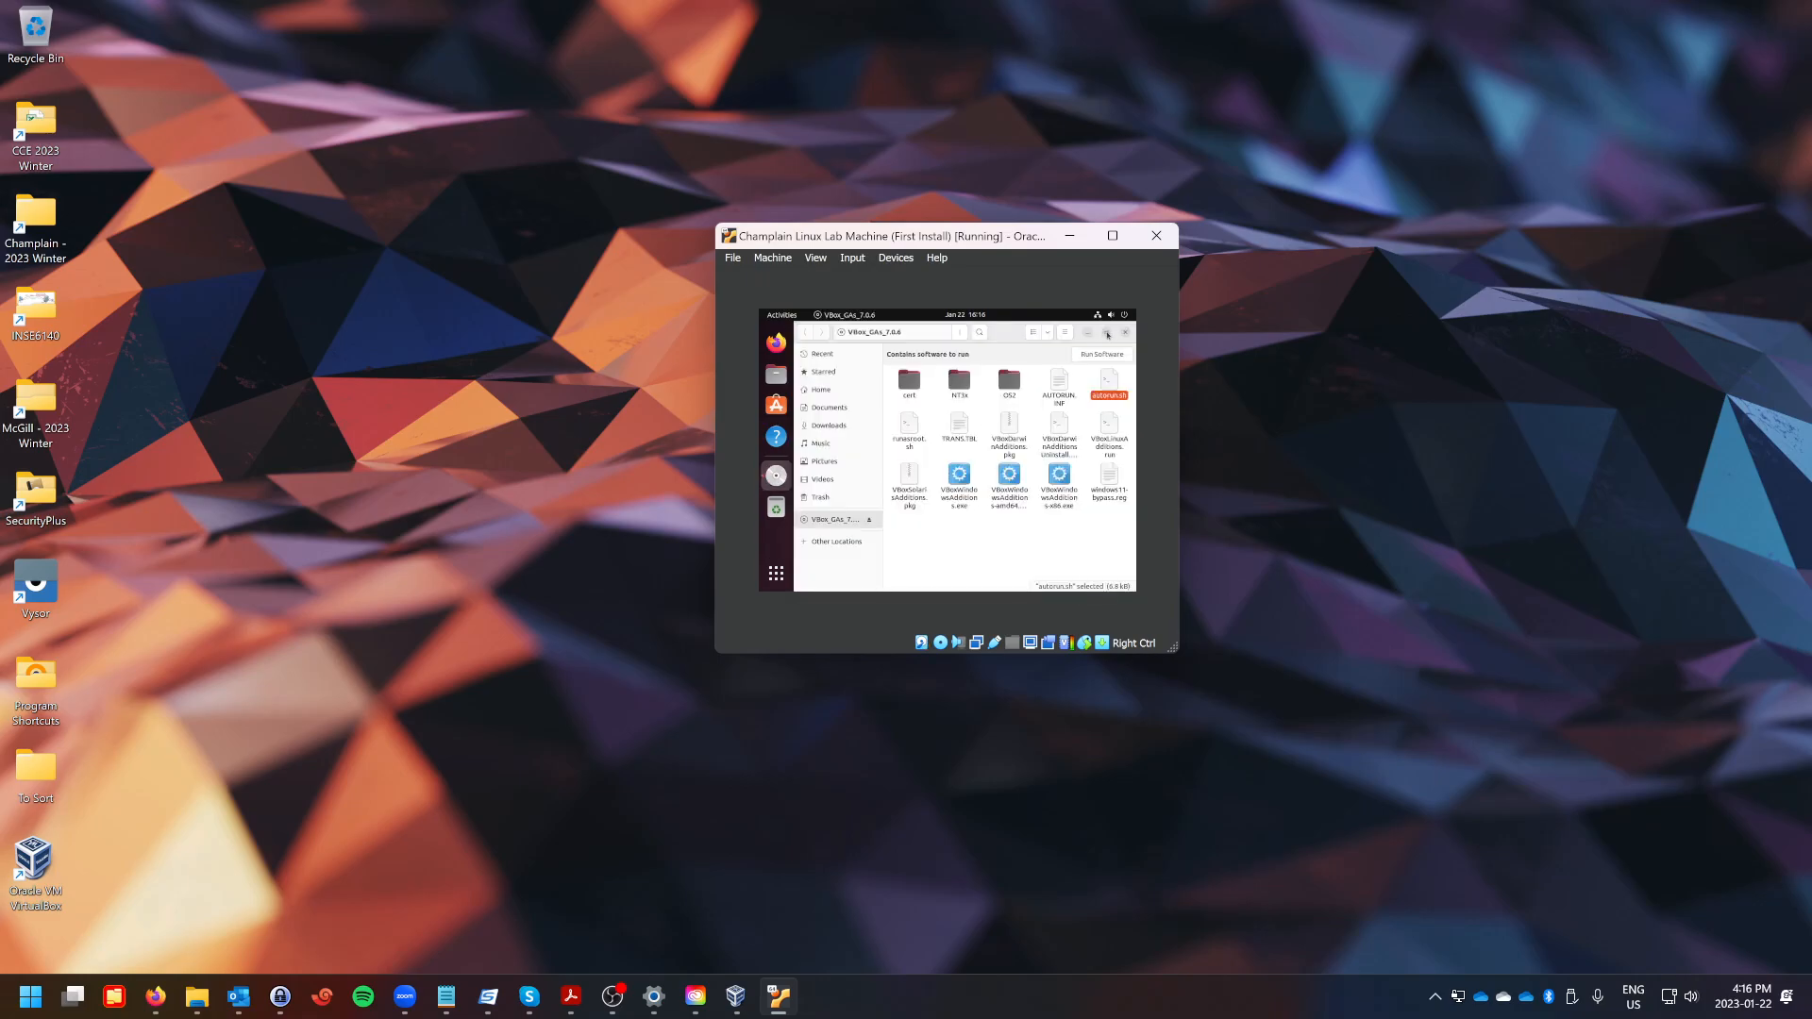
left_click(1126, 335)
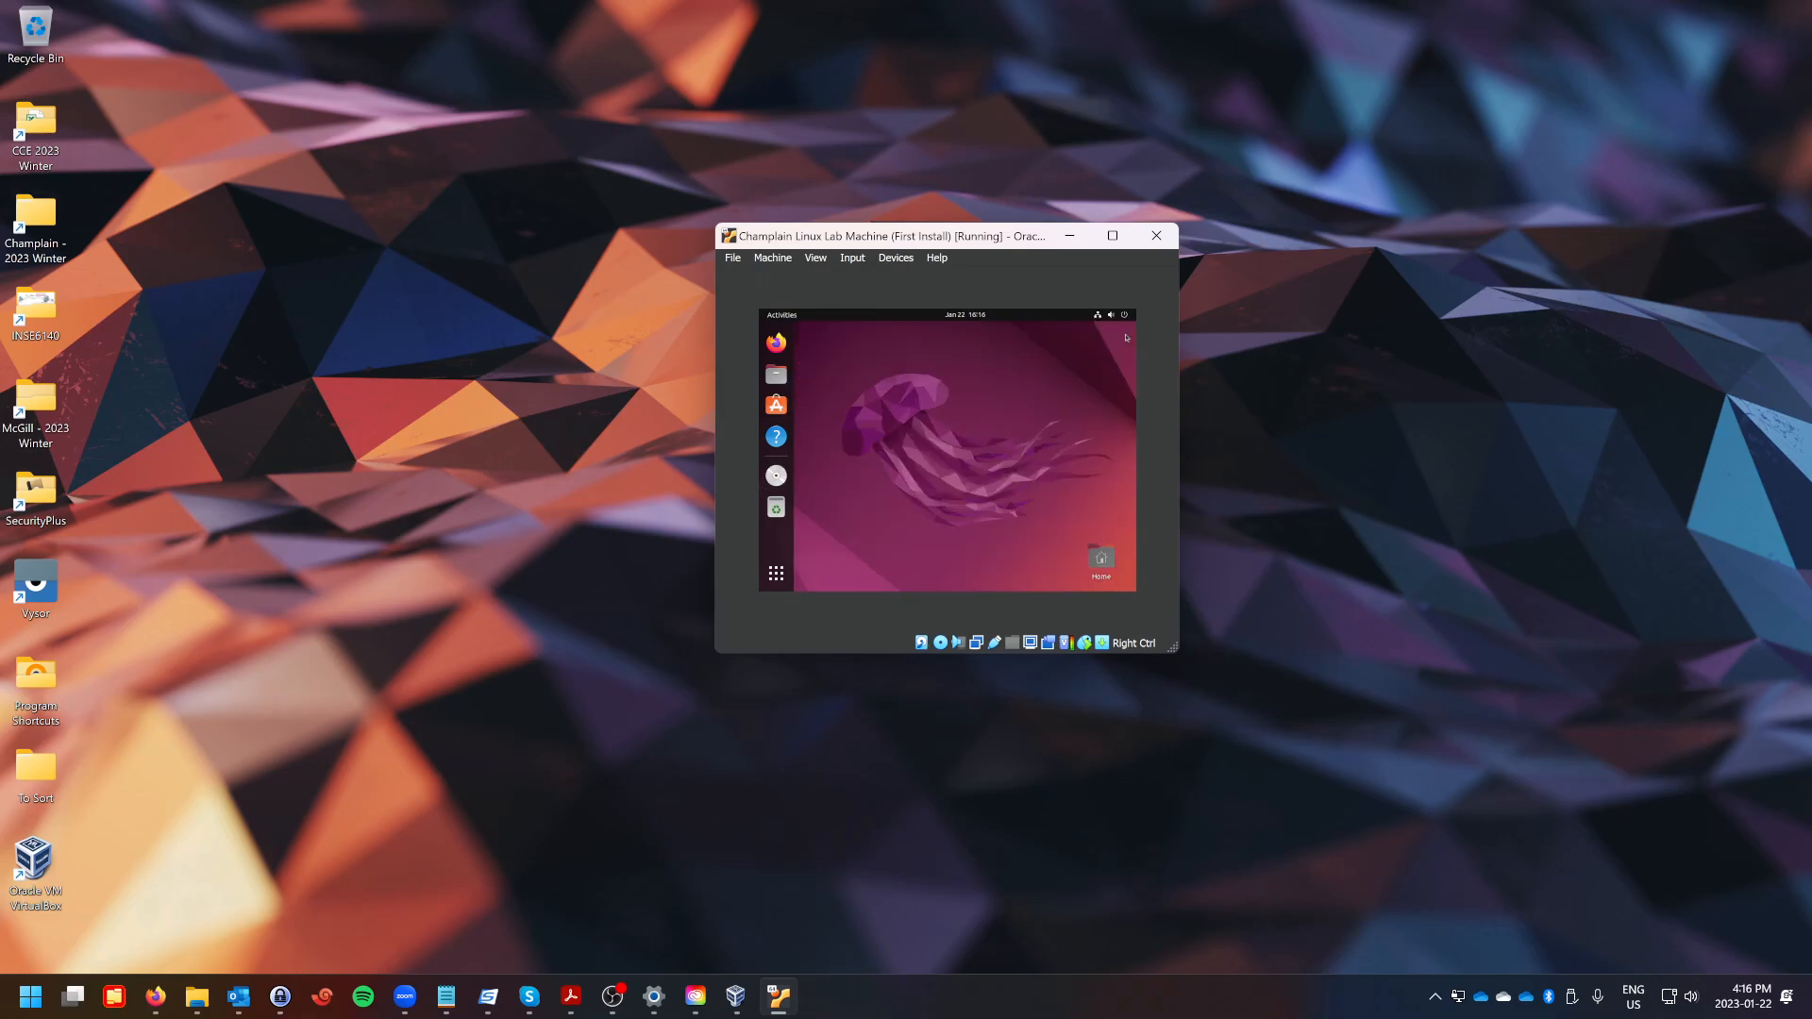
right_click(776, 479)
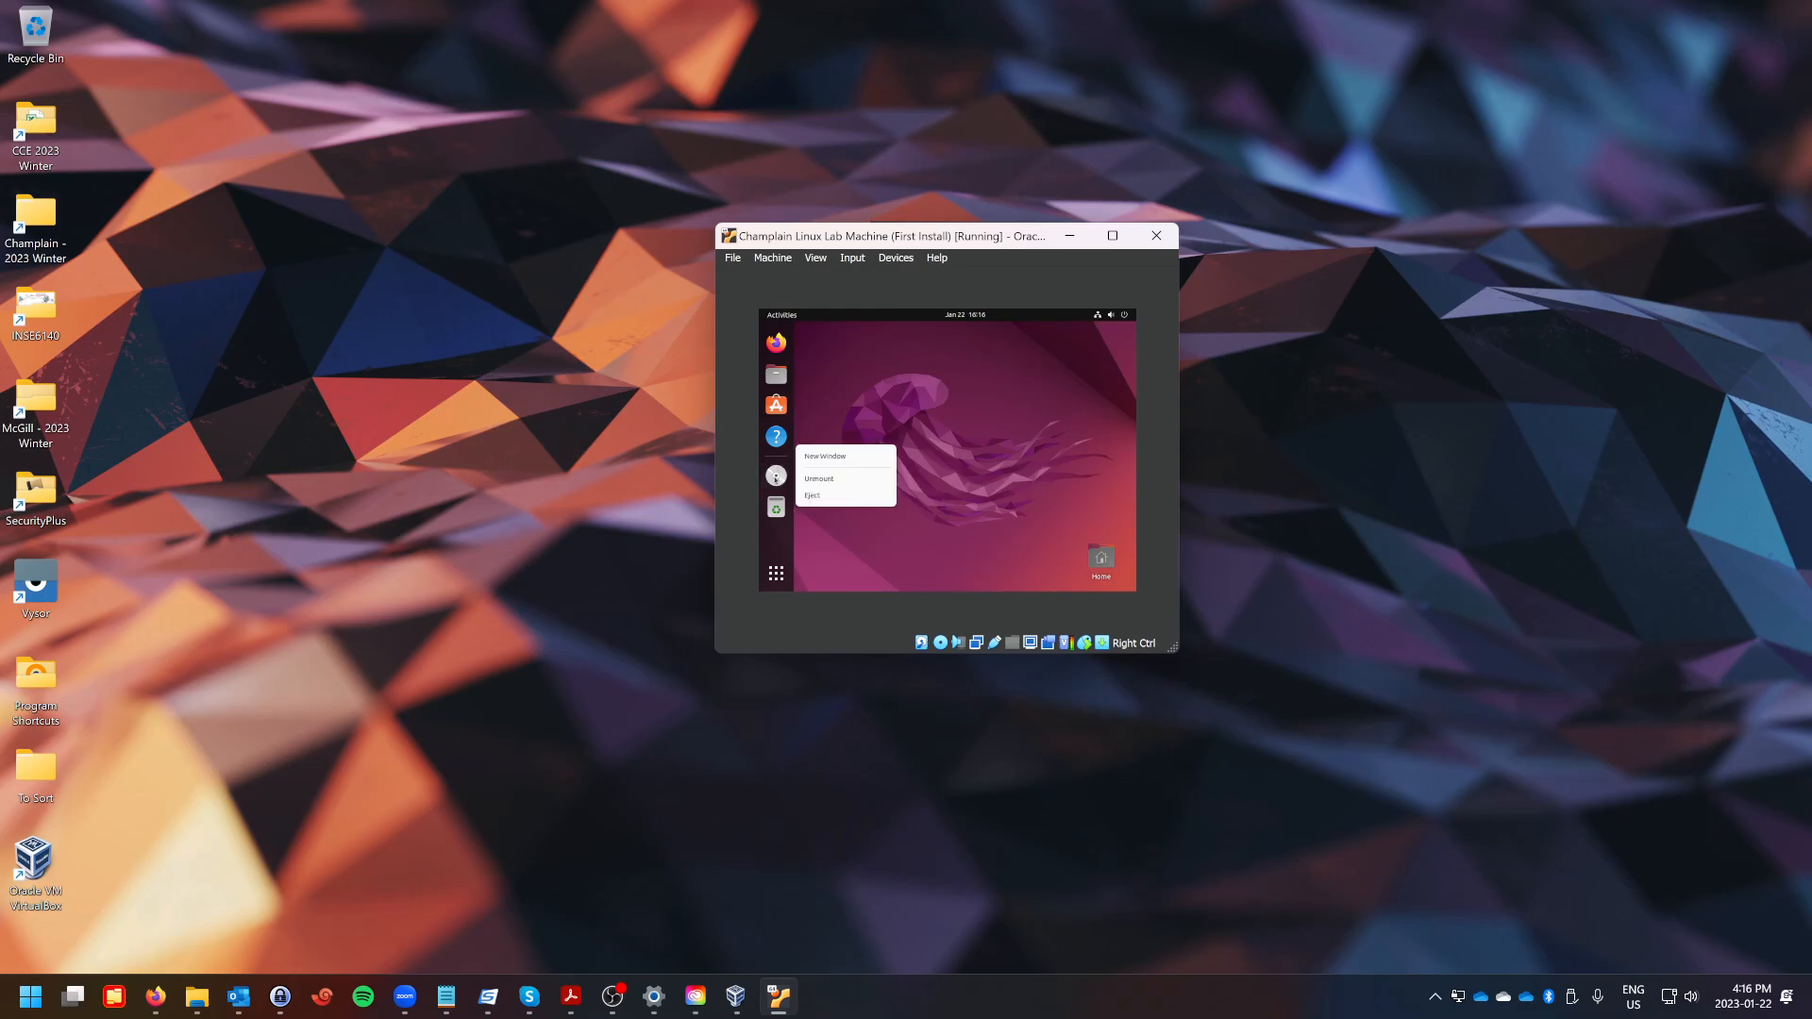
left_click(816, 502)
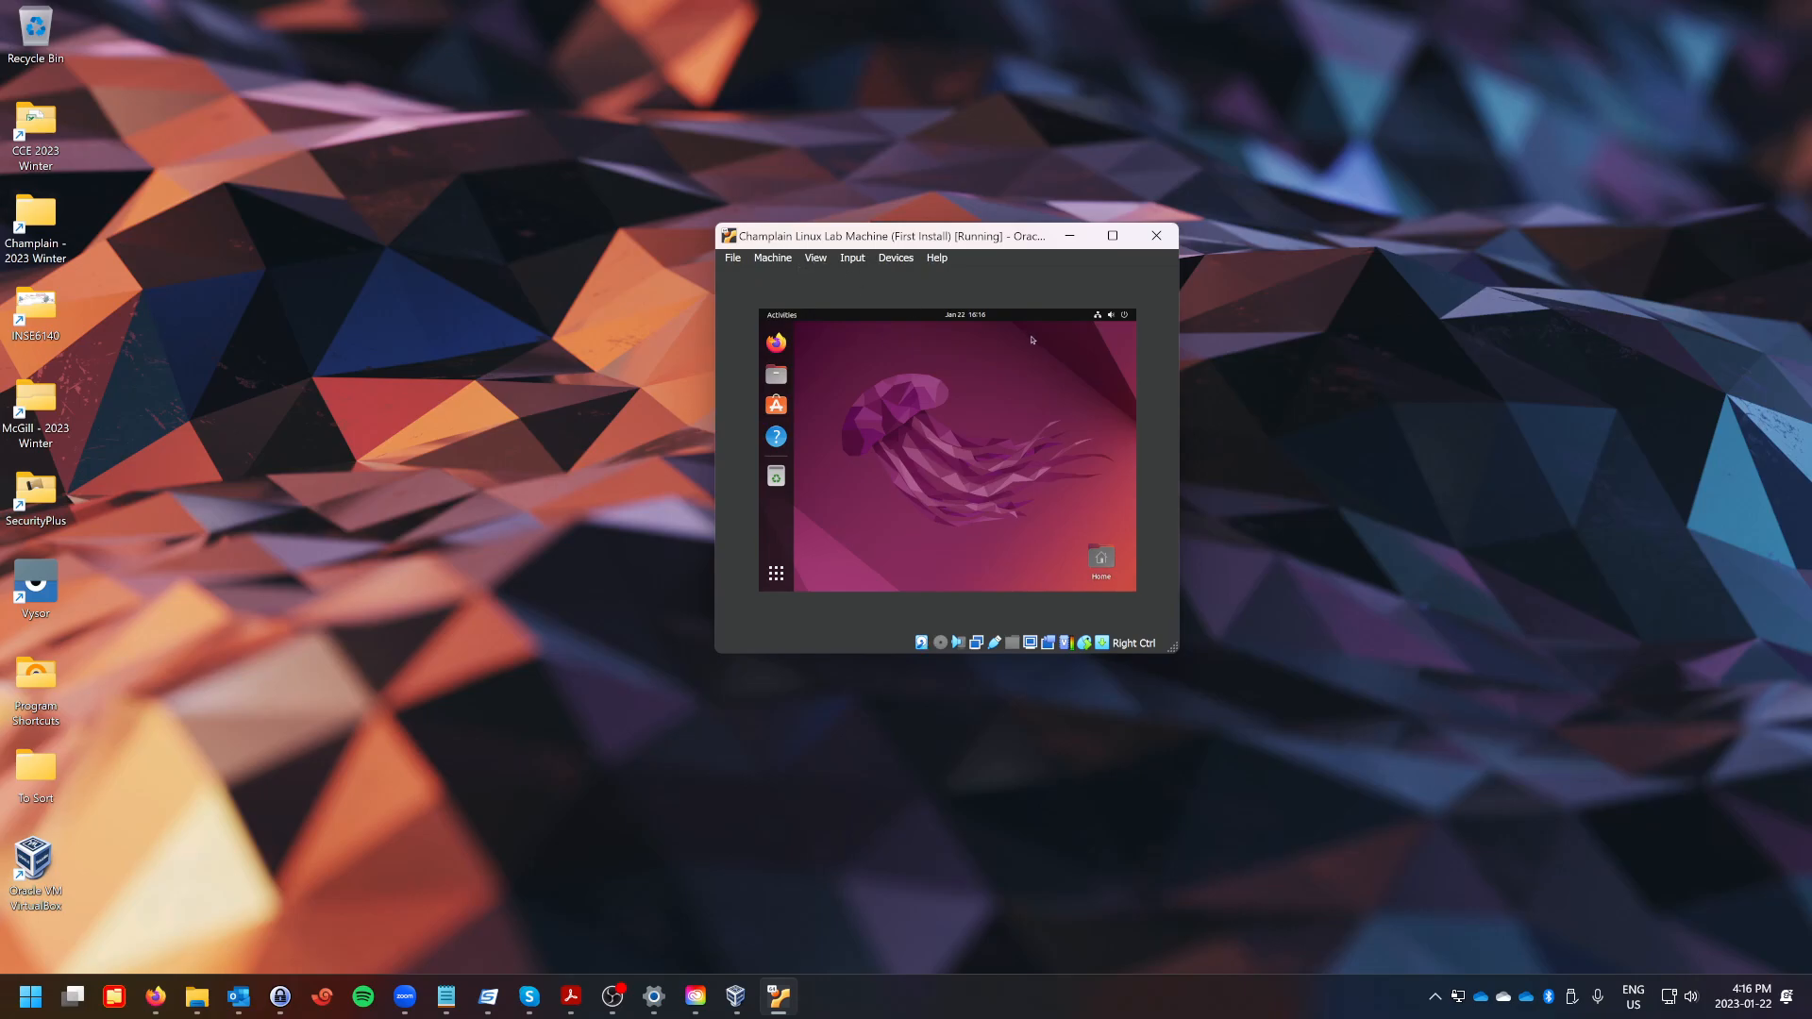
Search the applications for "setting" and open Settings.
left_click(777, 577)
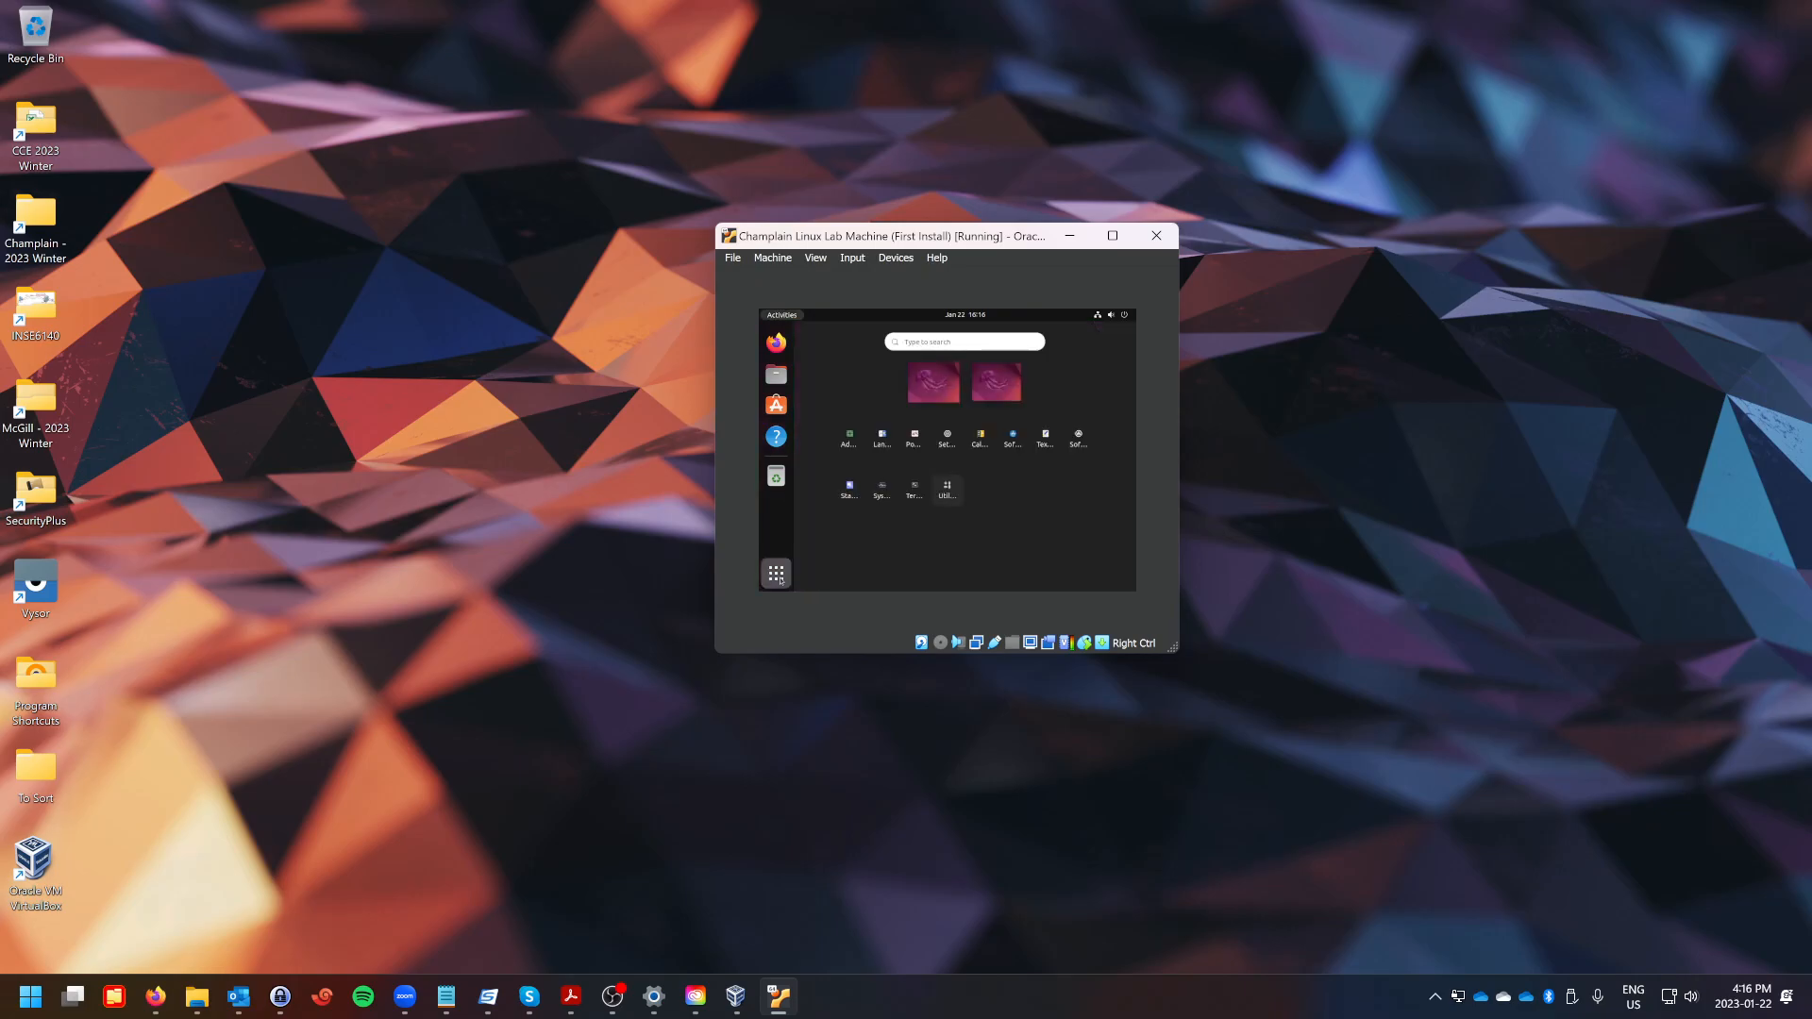
type("se")
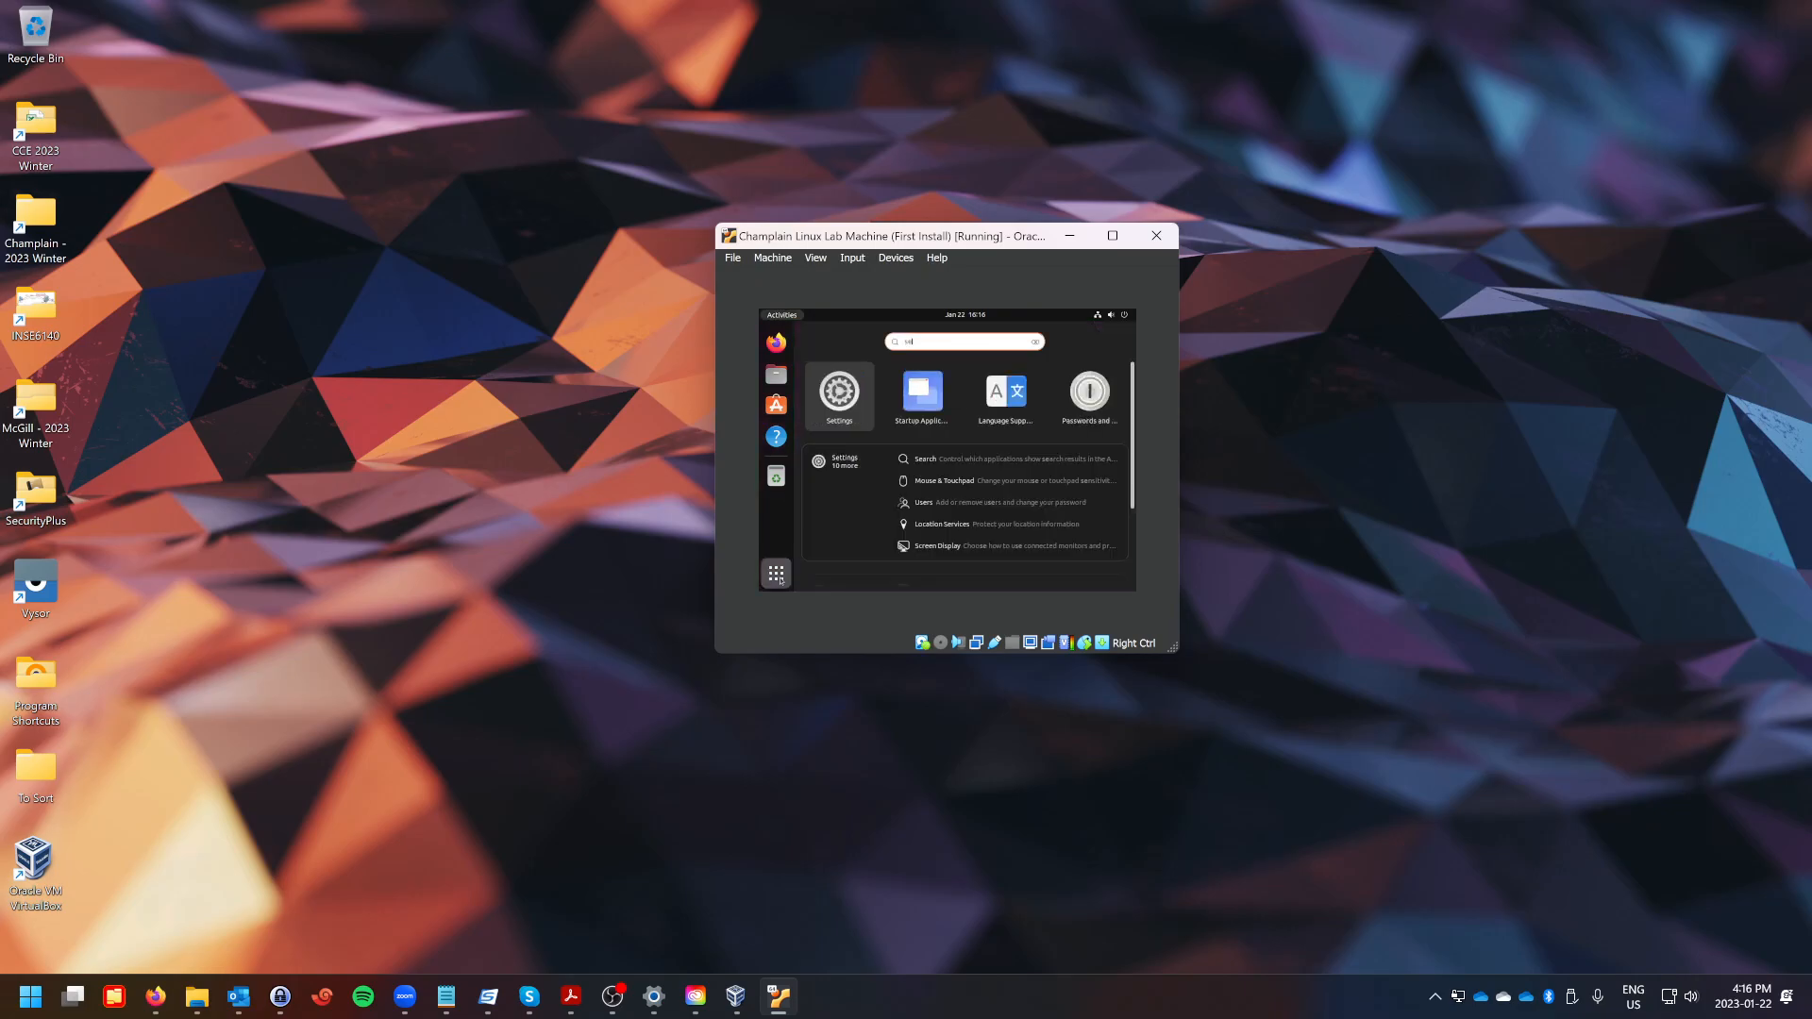
type("ttings")
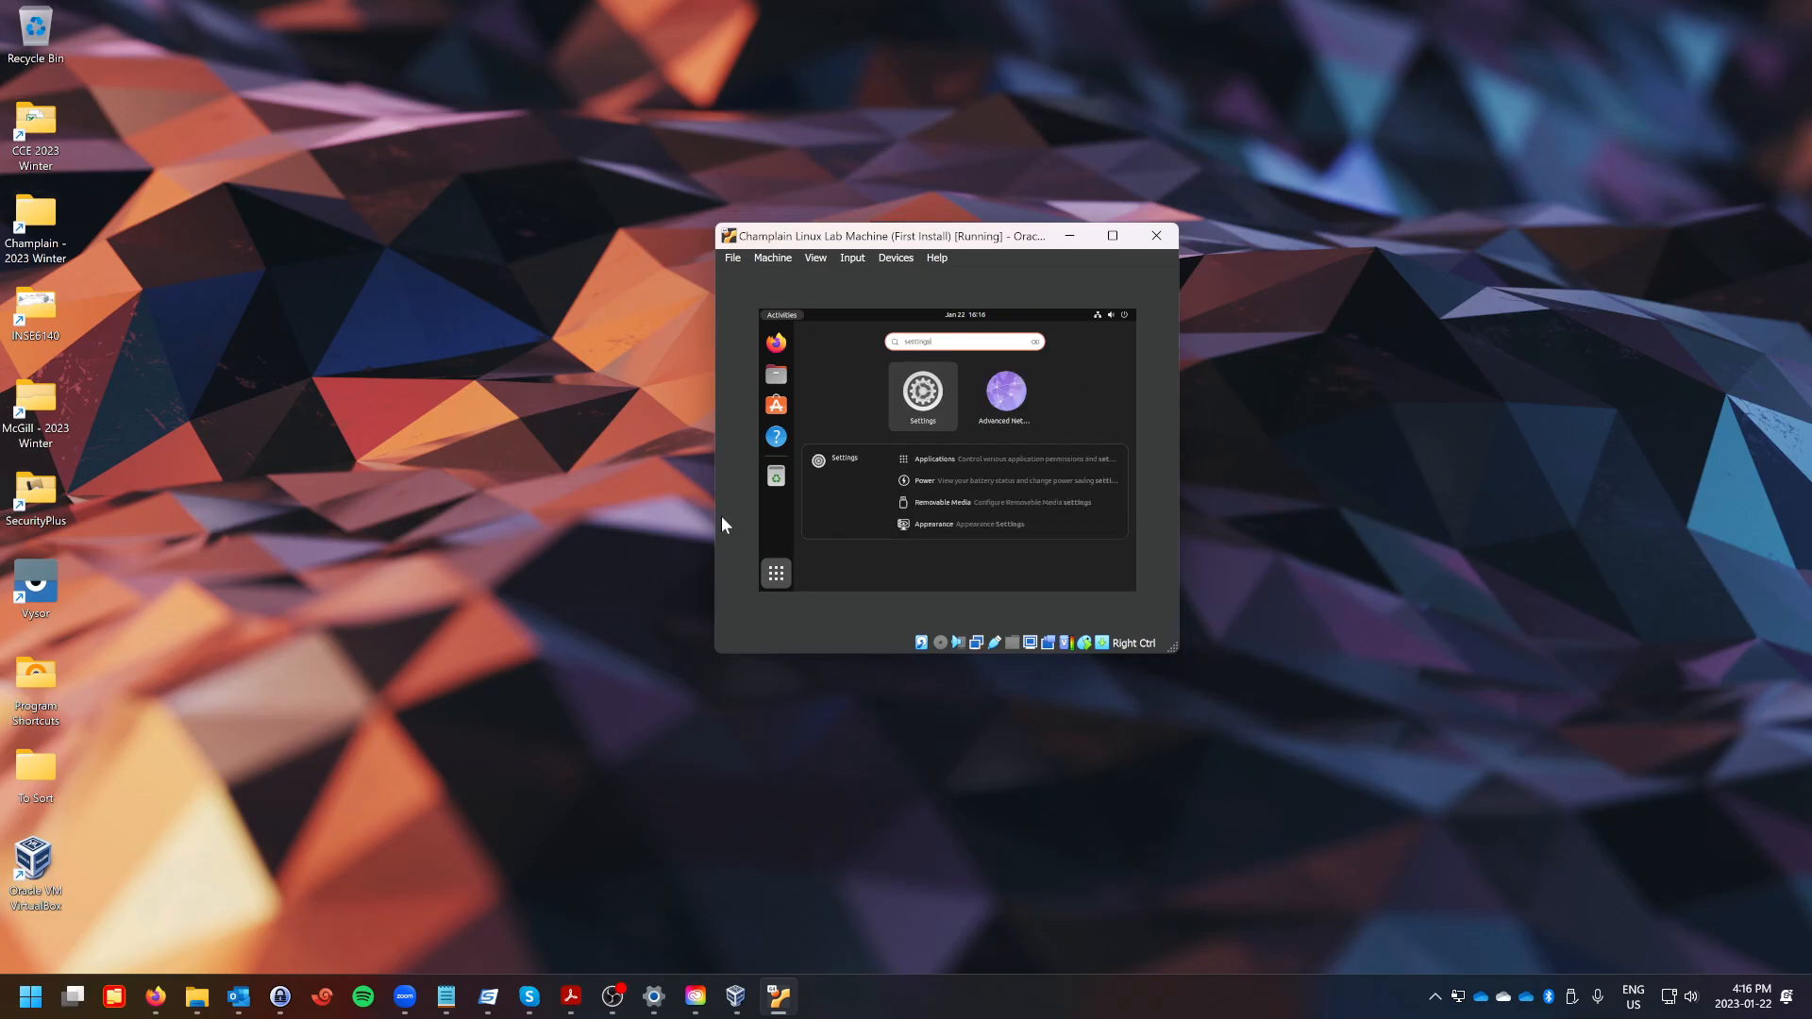
left_click(934, 393)
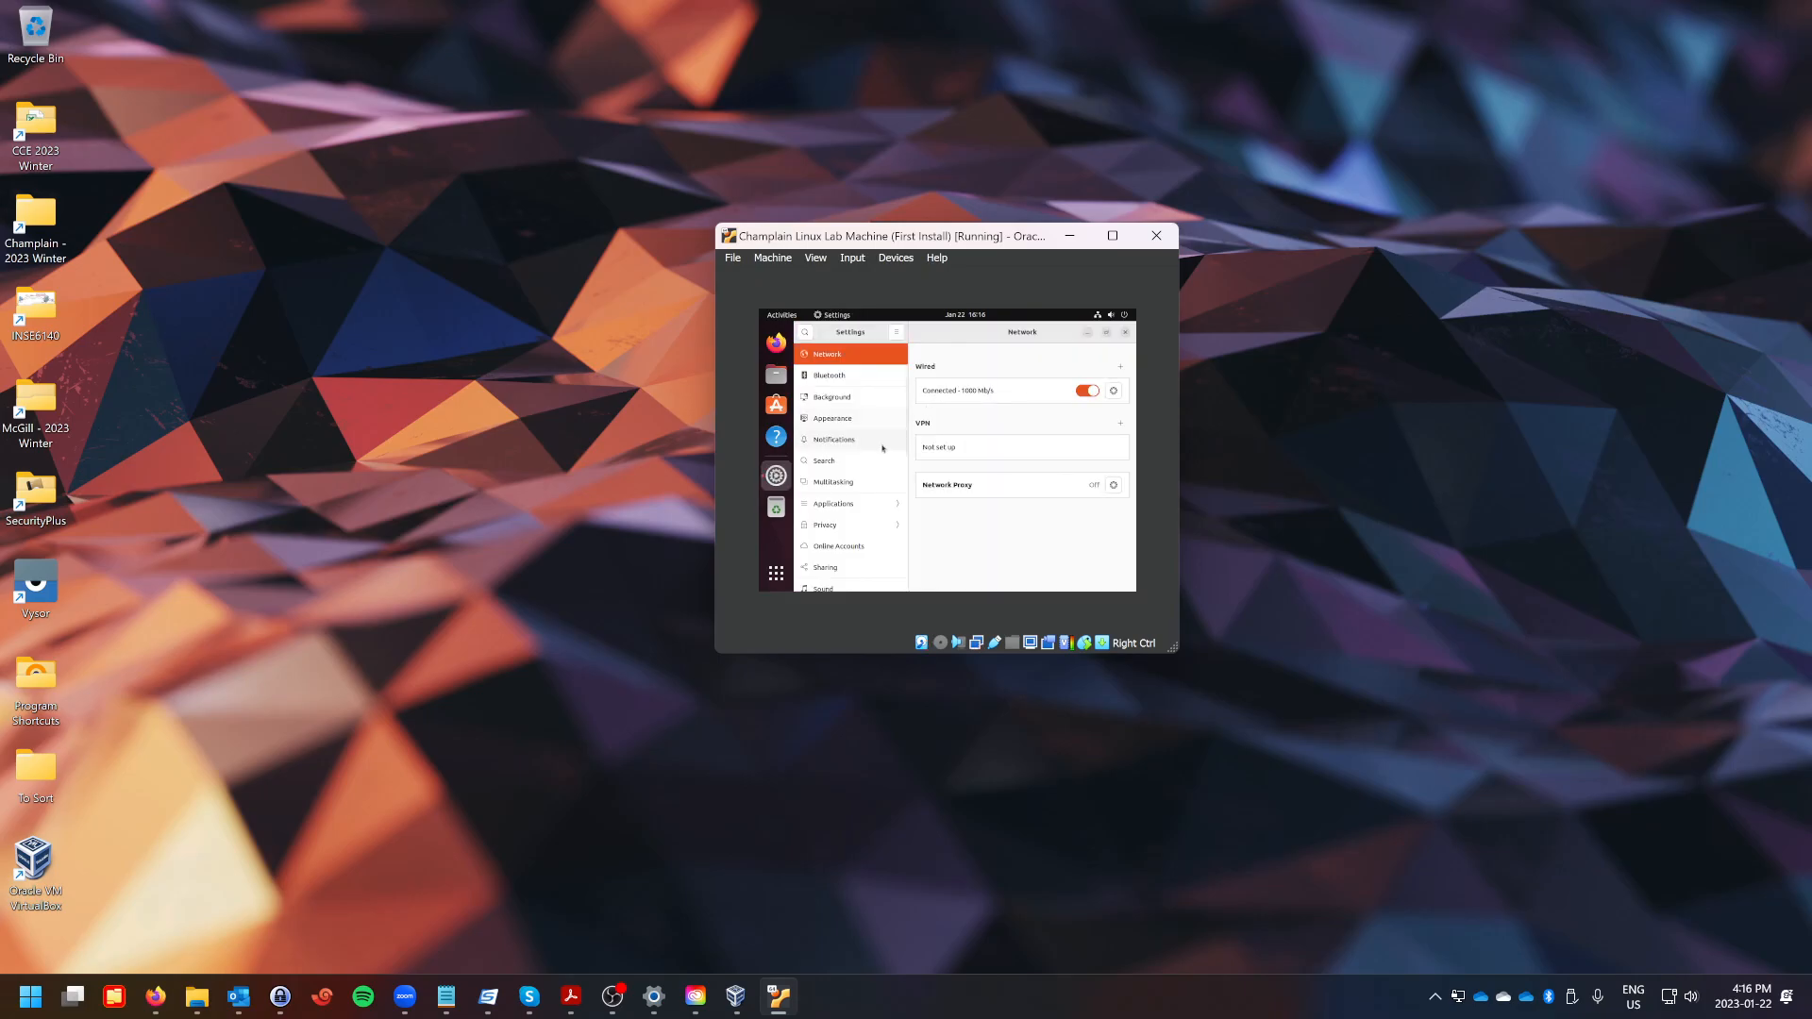
Set the Screen Display resolution to 1920 × 1200 (16:10), apply it and keep the changes.
scroll(873, 424, "down", 6)
scroll(875, 456, "up", 3)
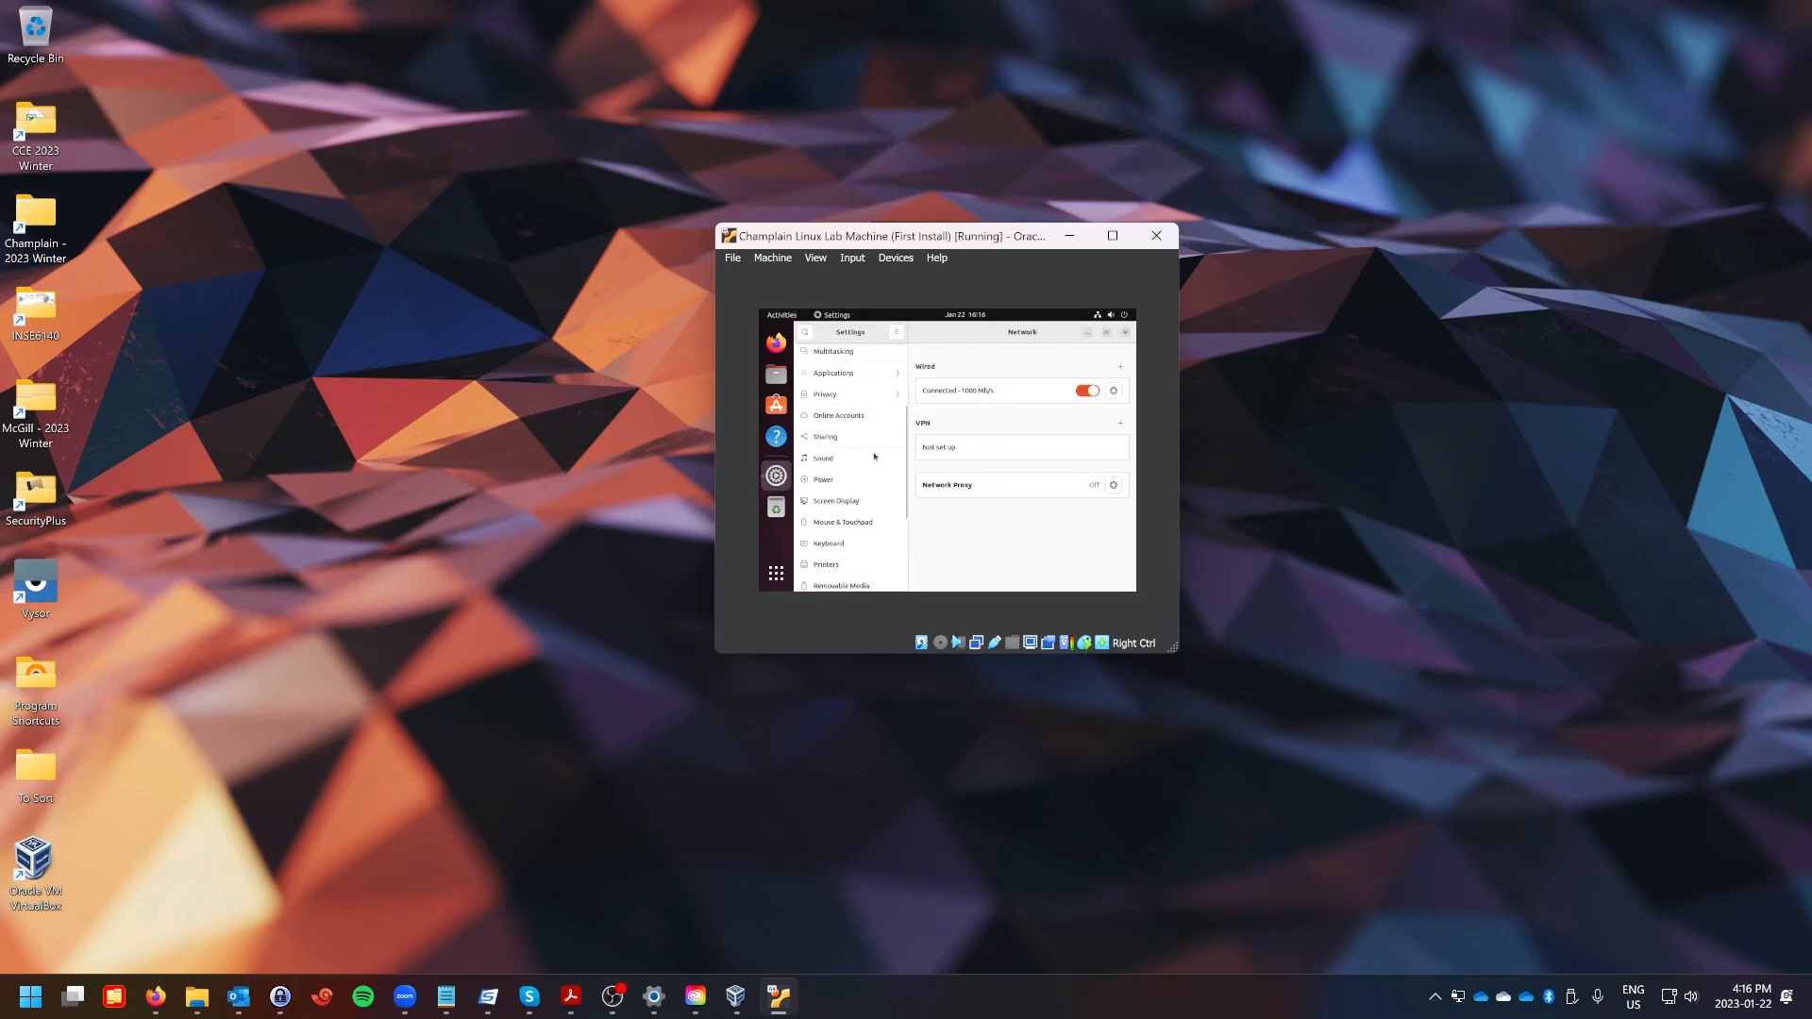
left_click(835, 503)
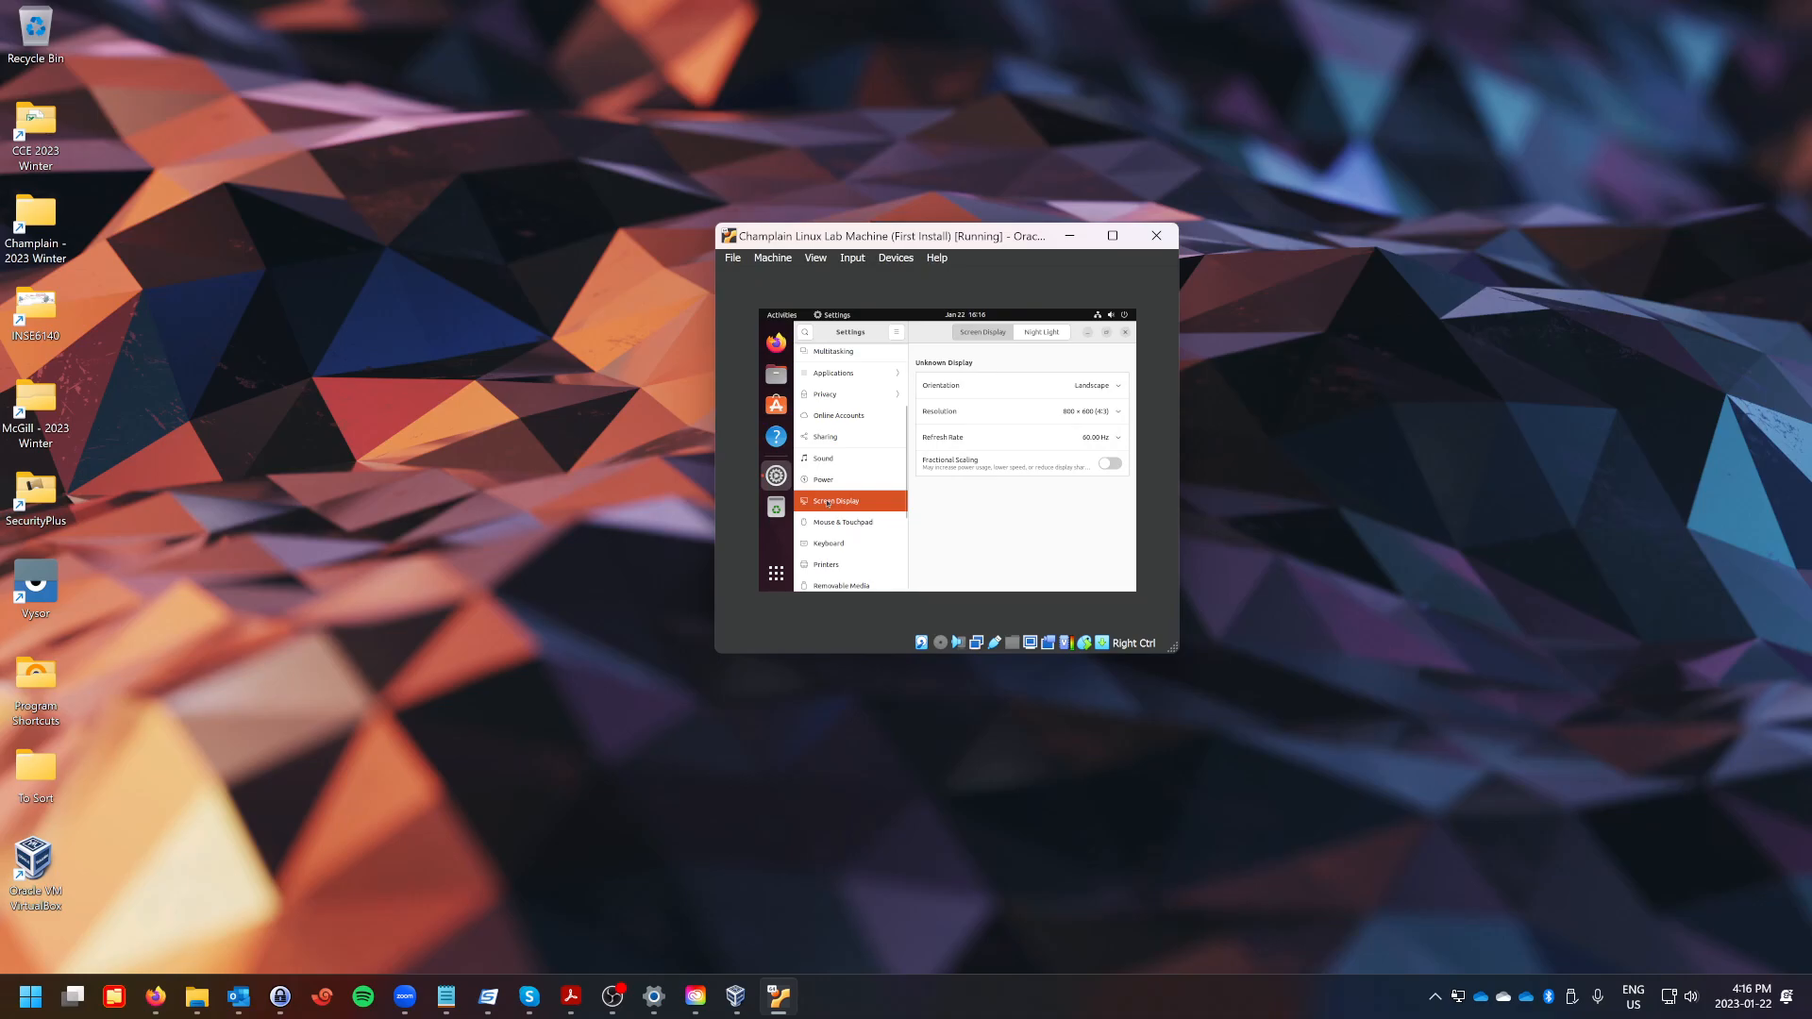
left_click(993, 416)
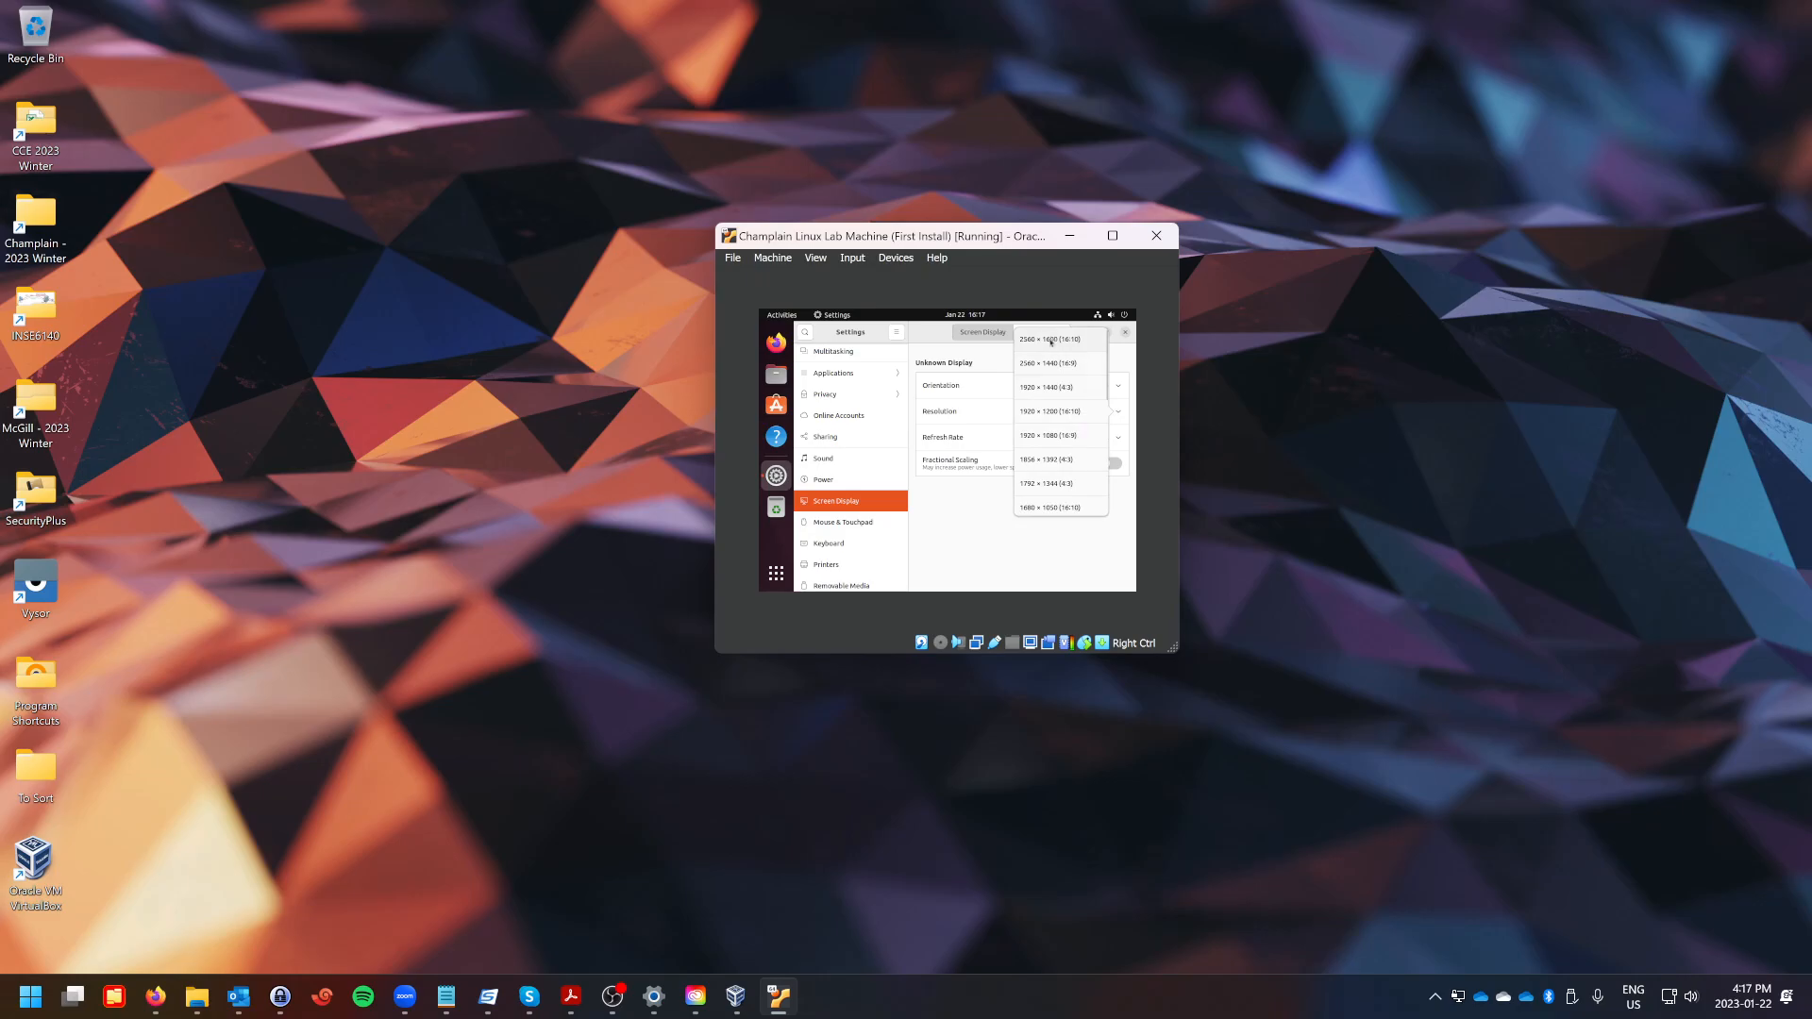
left_click(1044, 416)
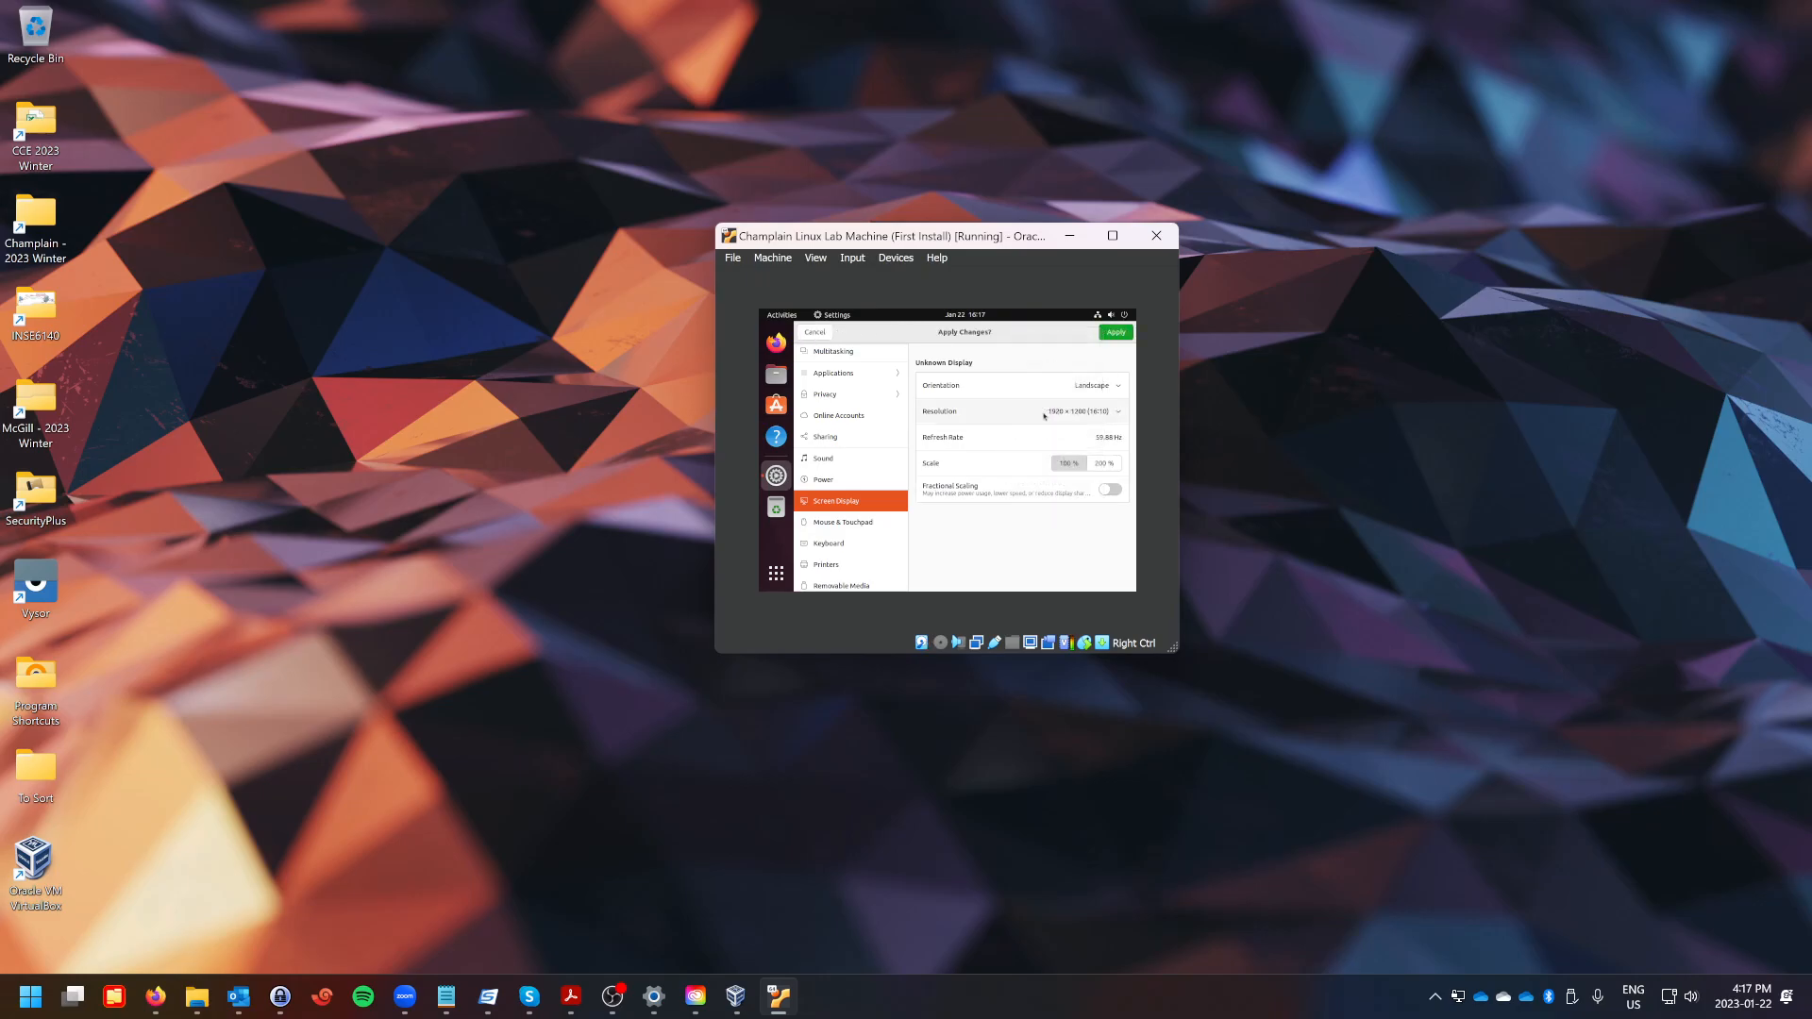
left_click(1116, 332)
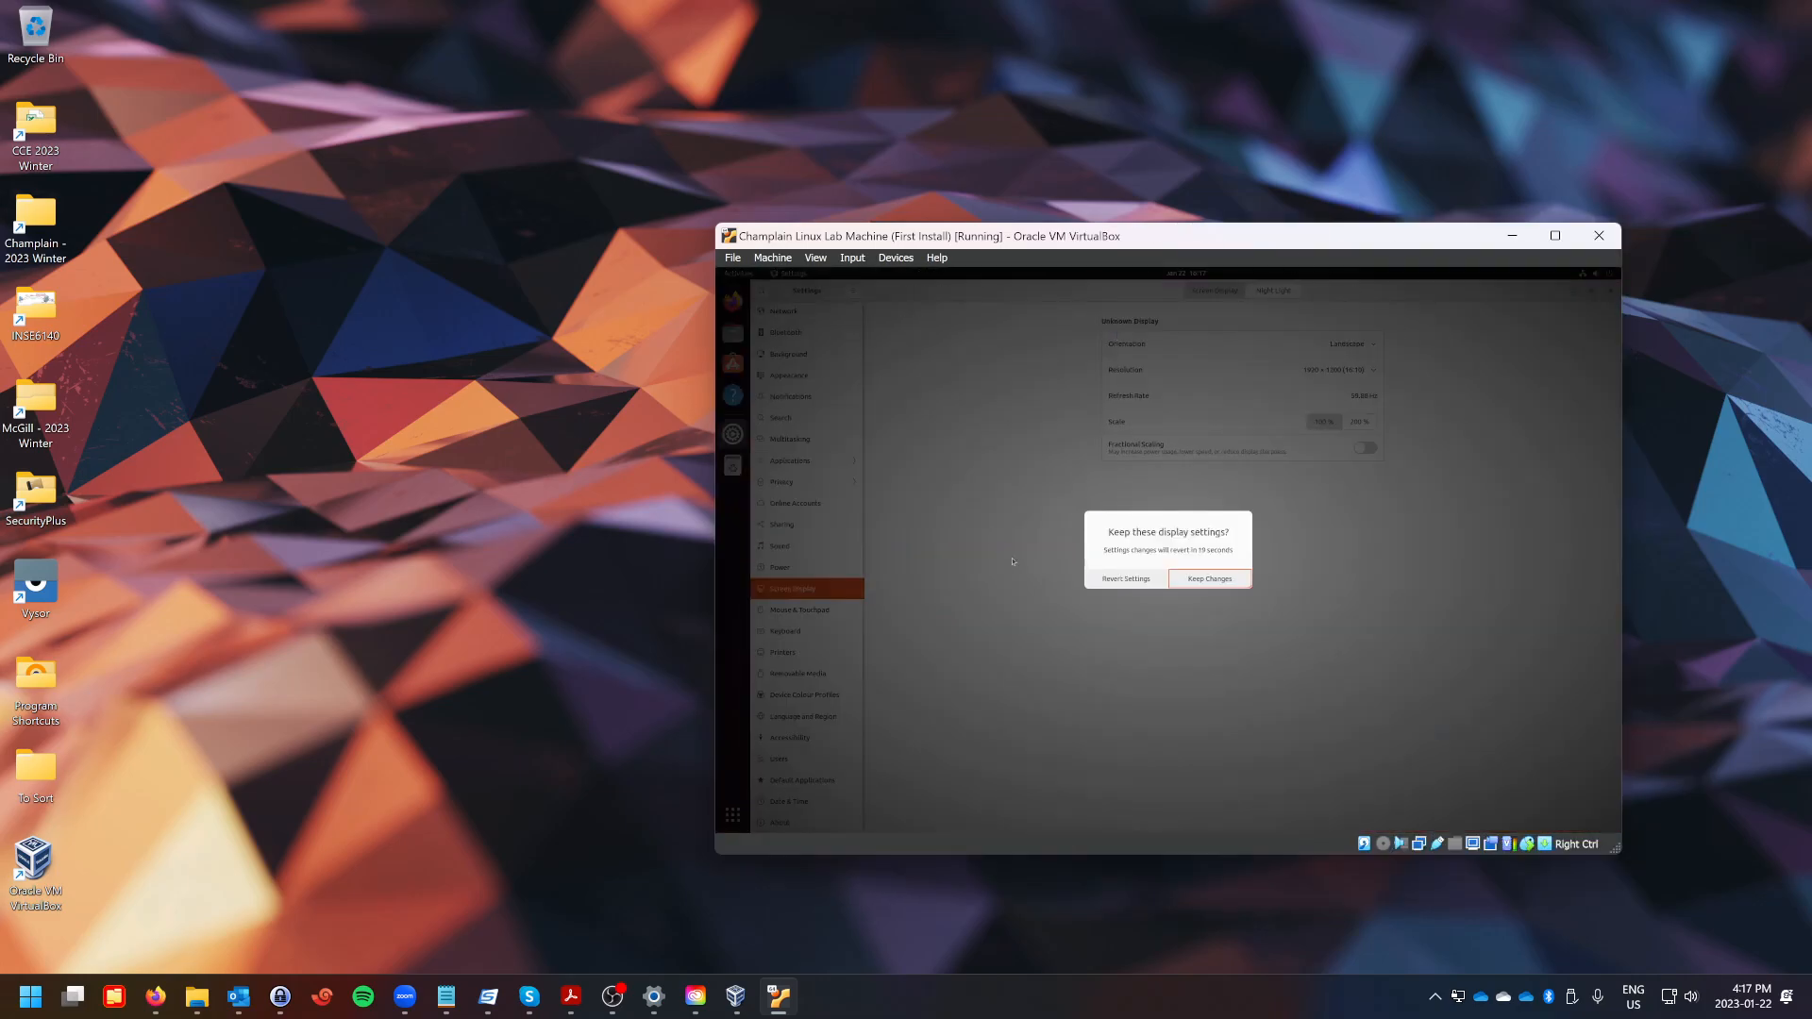
left_click(1208, 579)
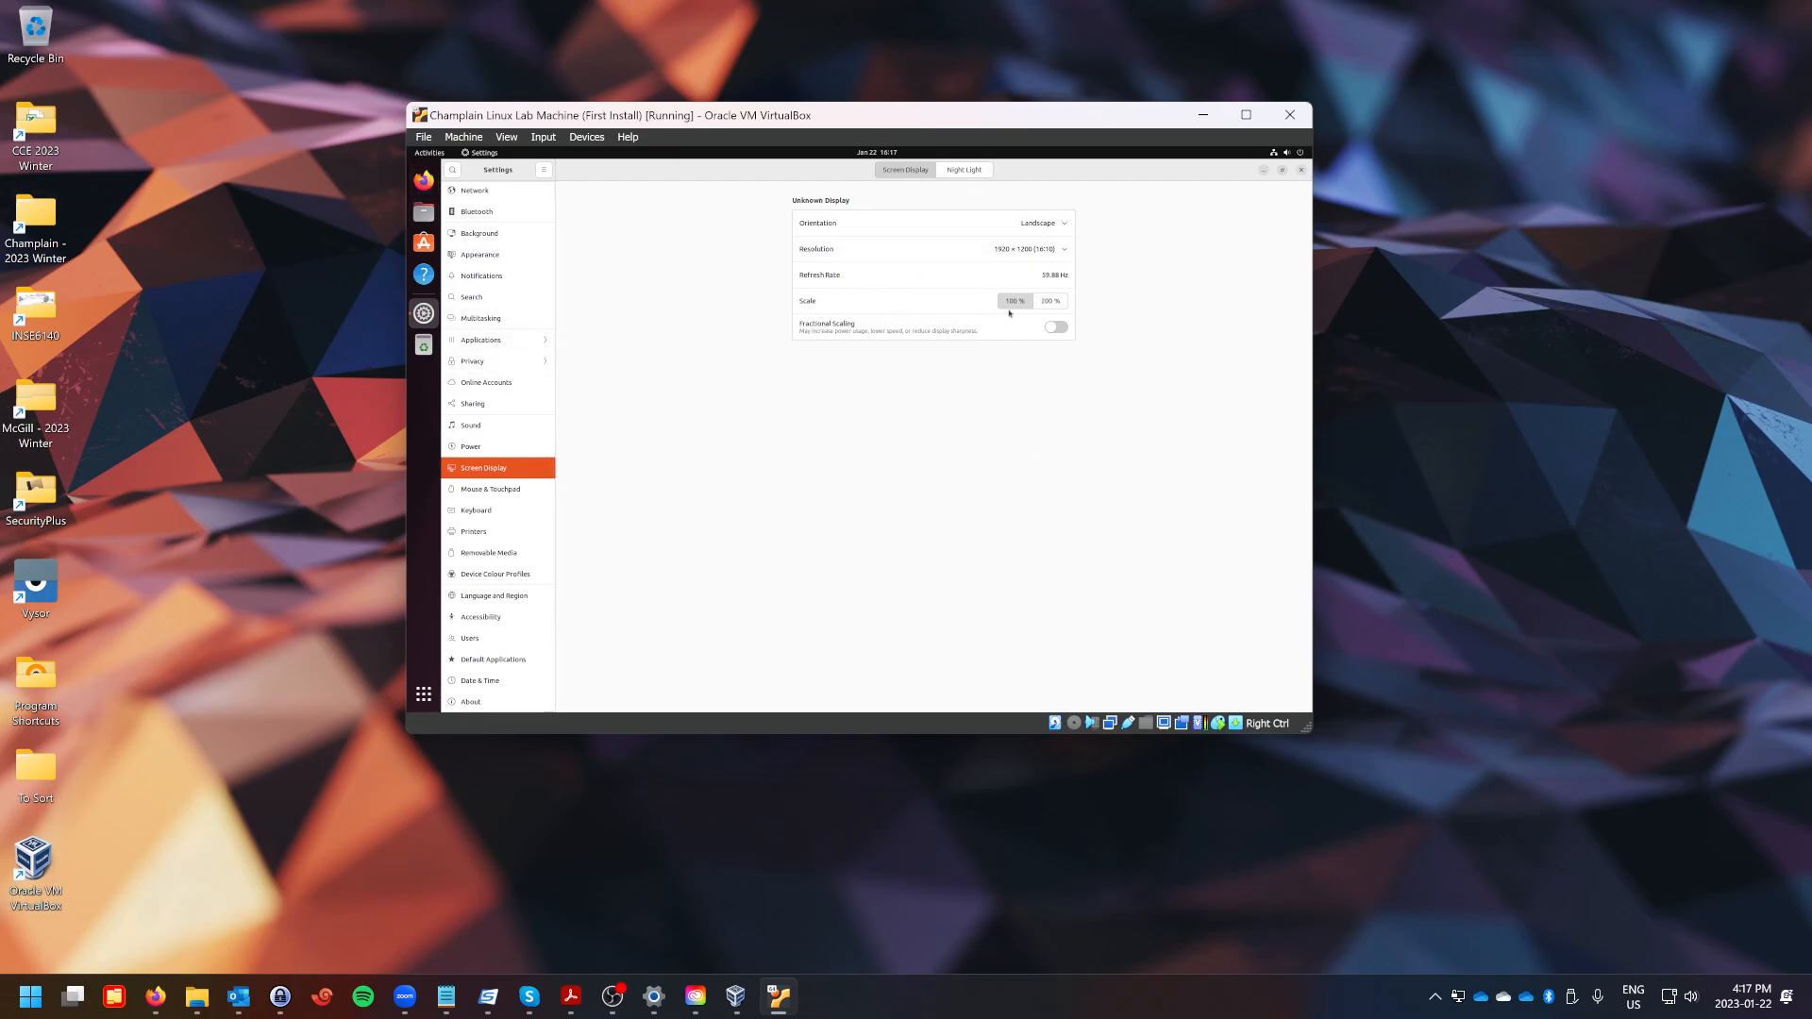
Set the display scale to 200 %, apply it and keep the changes.
left_click(1052, 302)
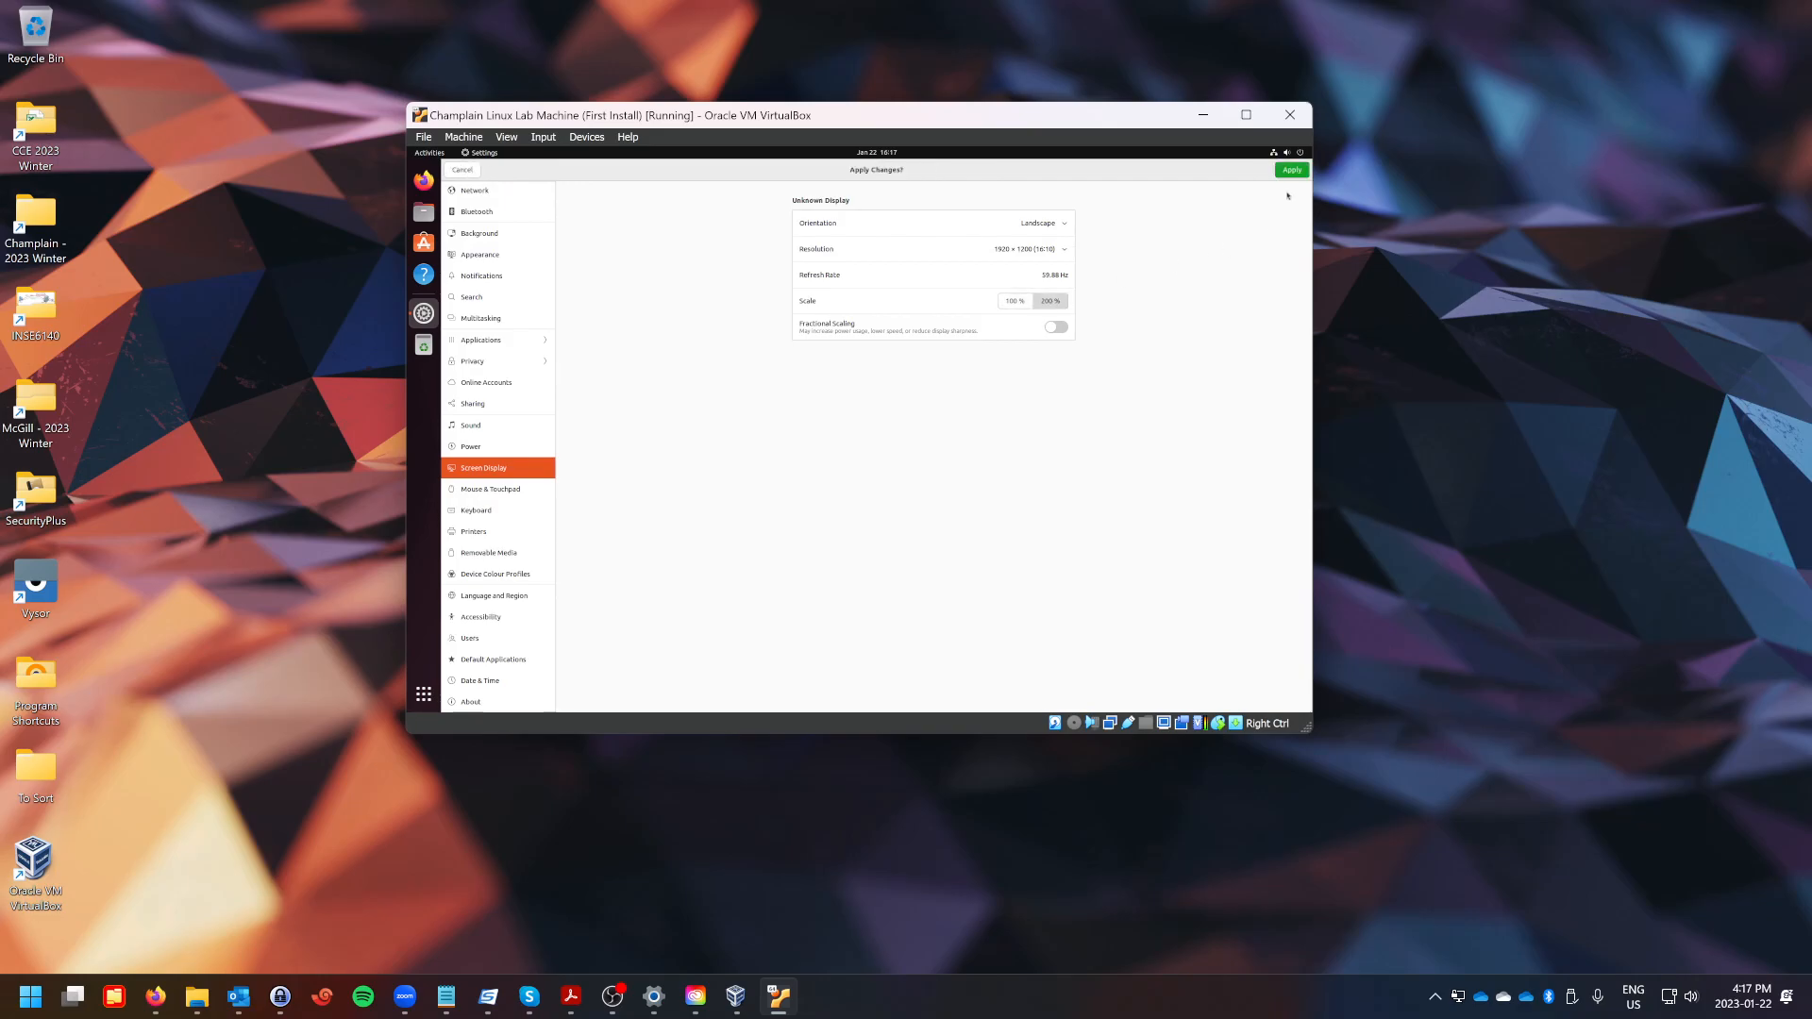
left_click(1295, 175)
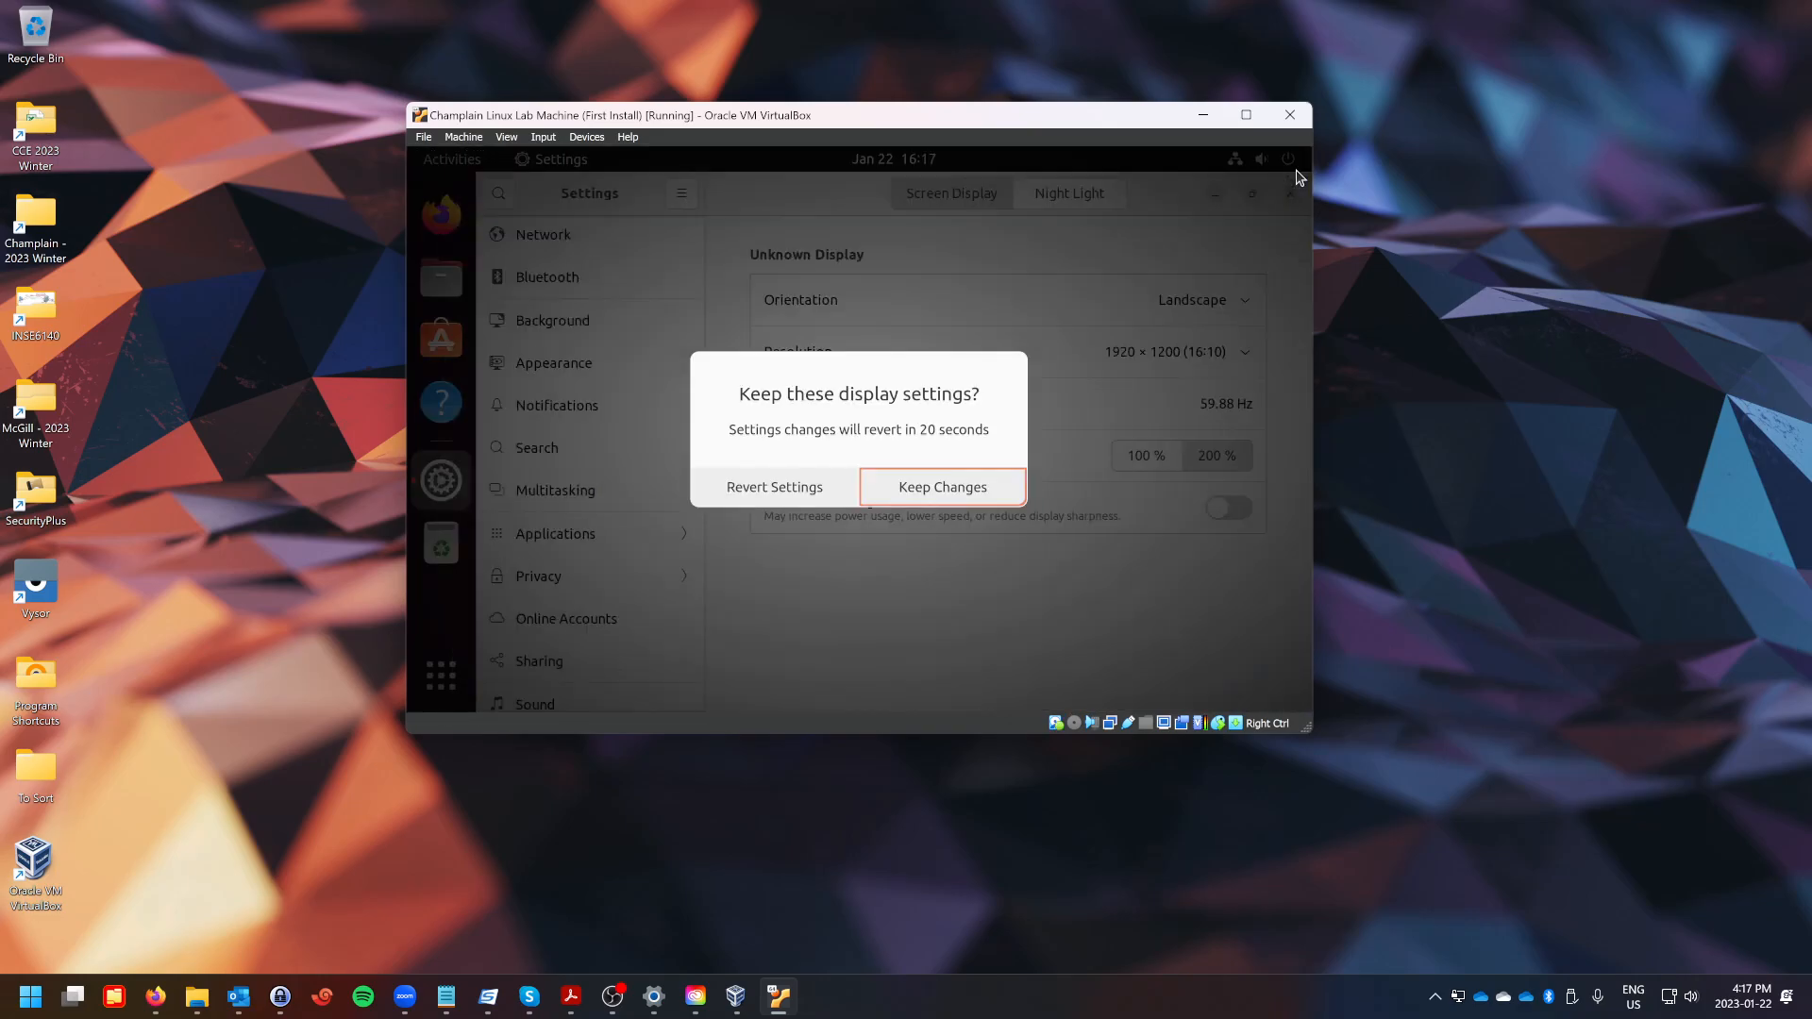
left_click(943, 479)
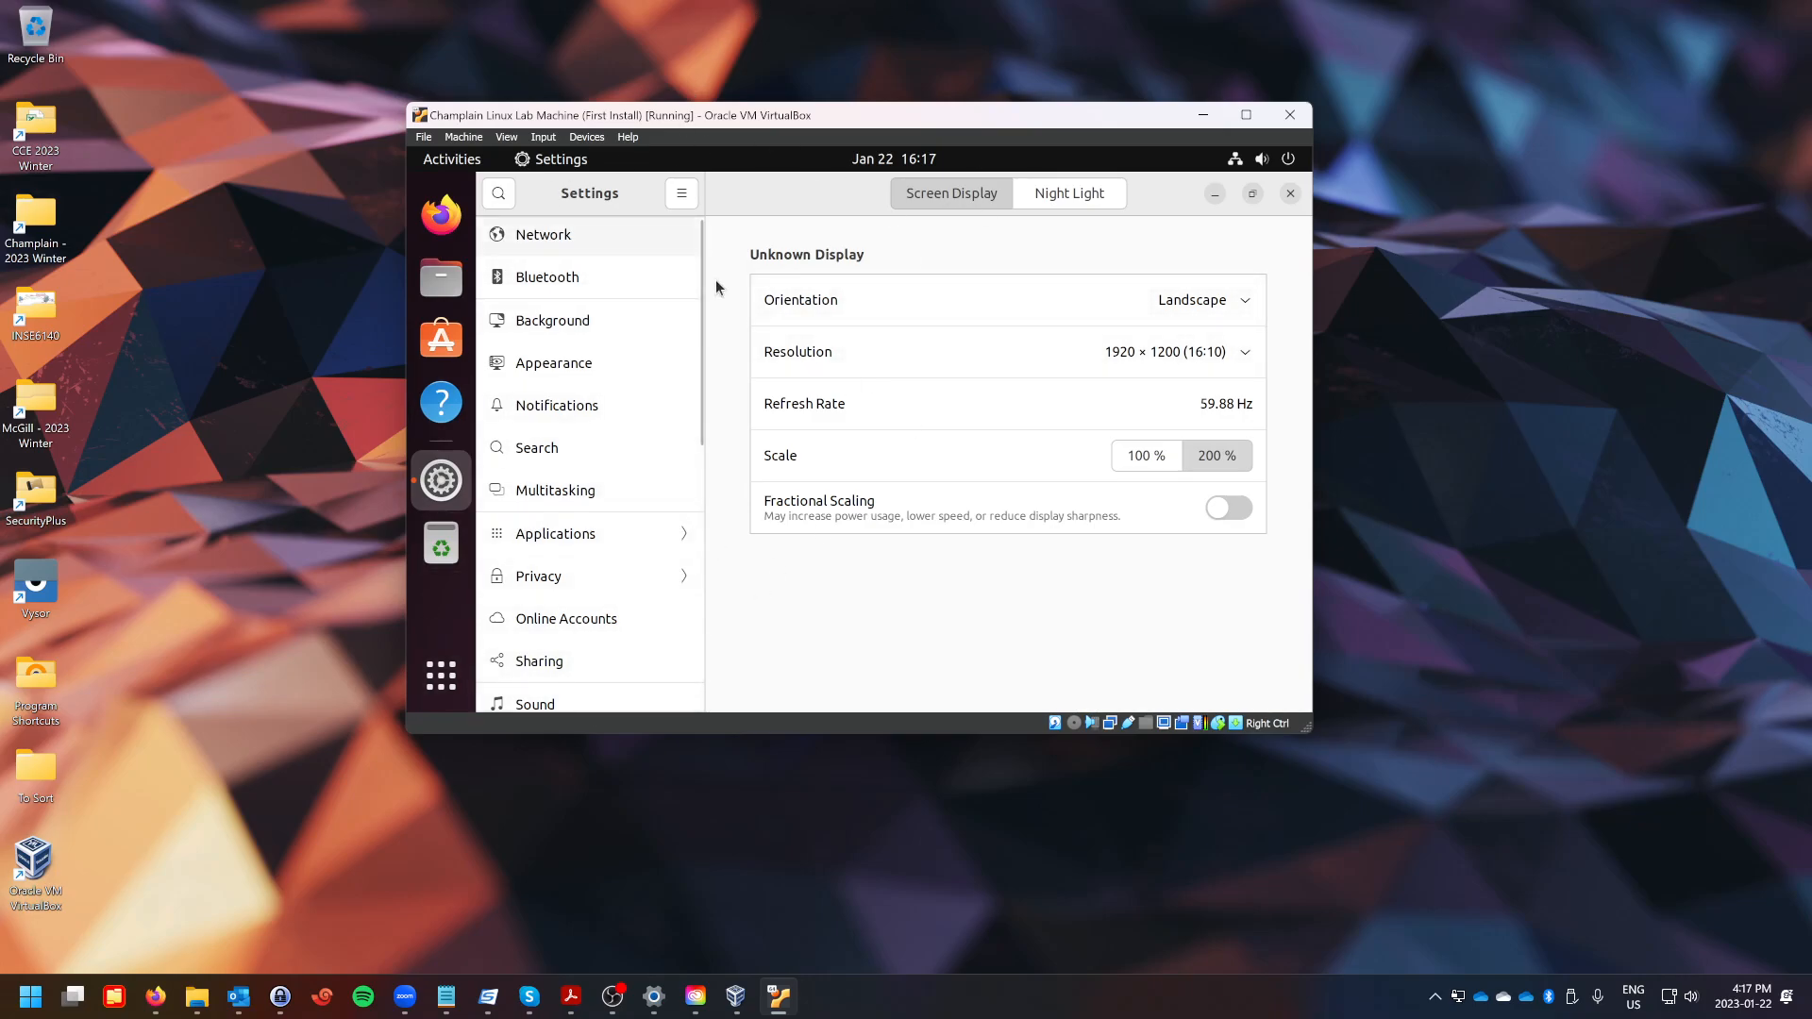
Try the 2560 × 1440 (16:9) resolution, then revert the display settings.
left_click(1079, 353)
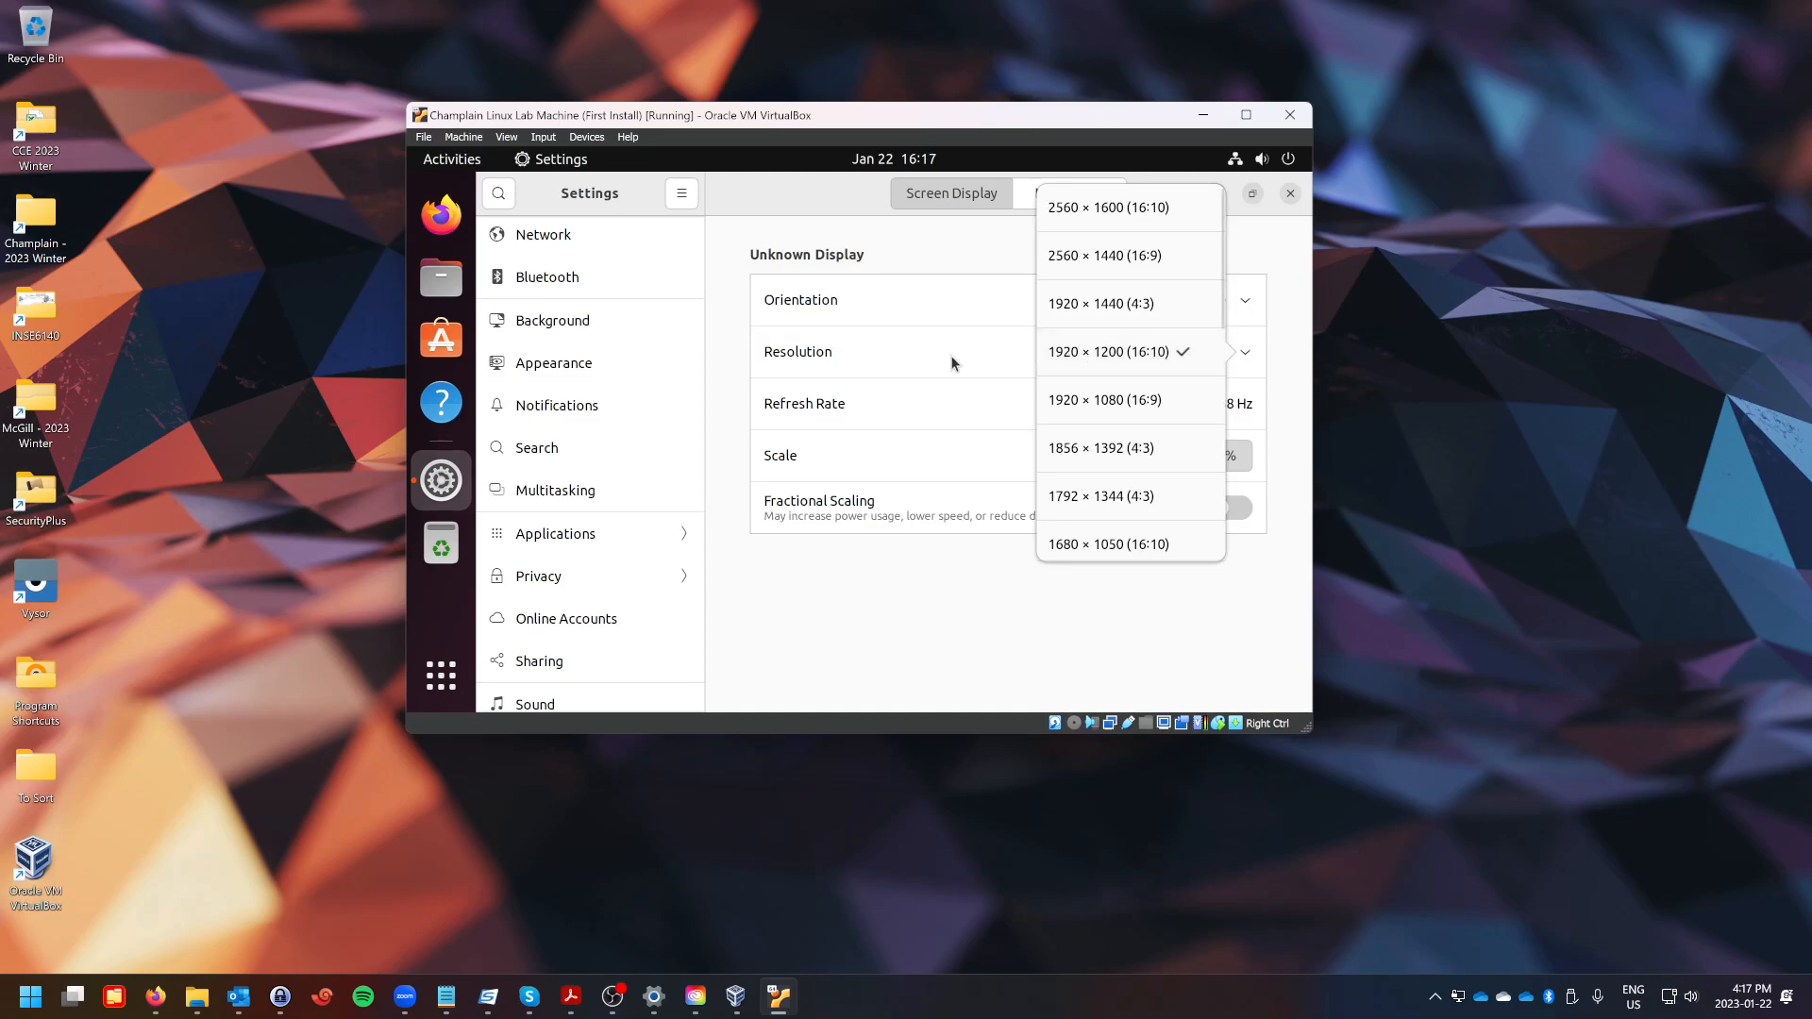
left_click(885, 671)
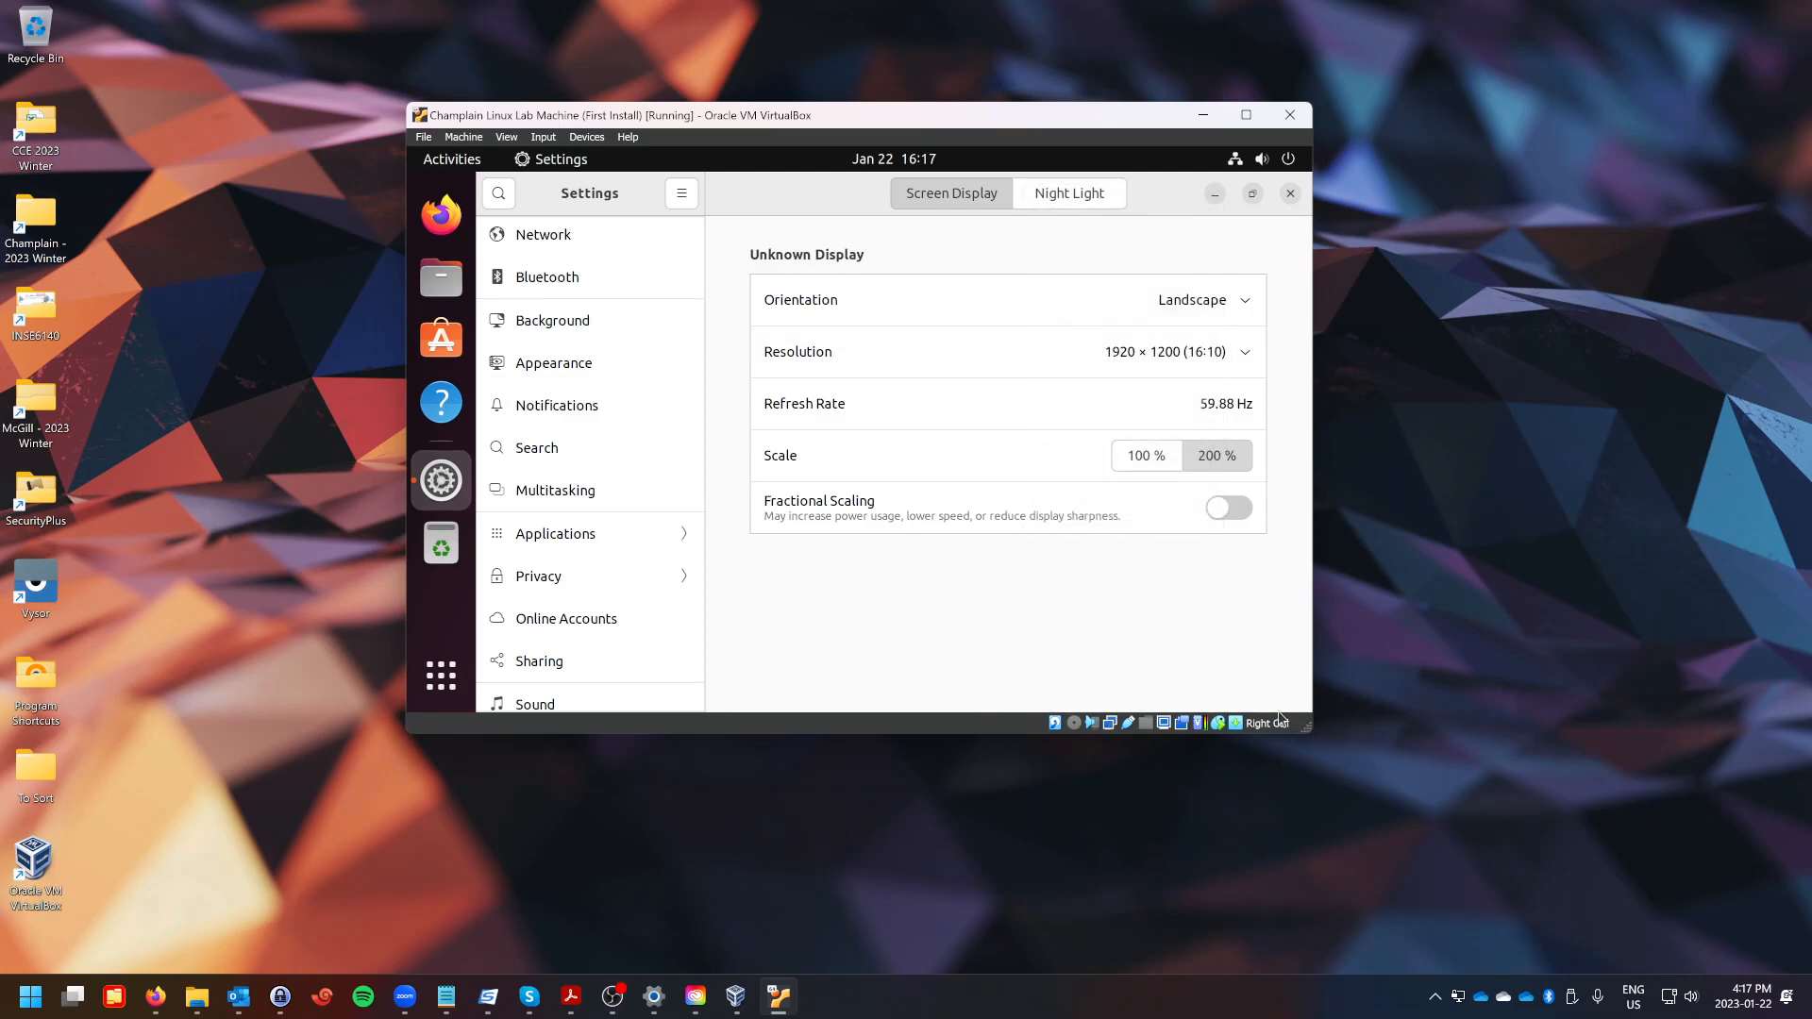
left_click(1125, 360)
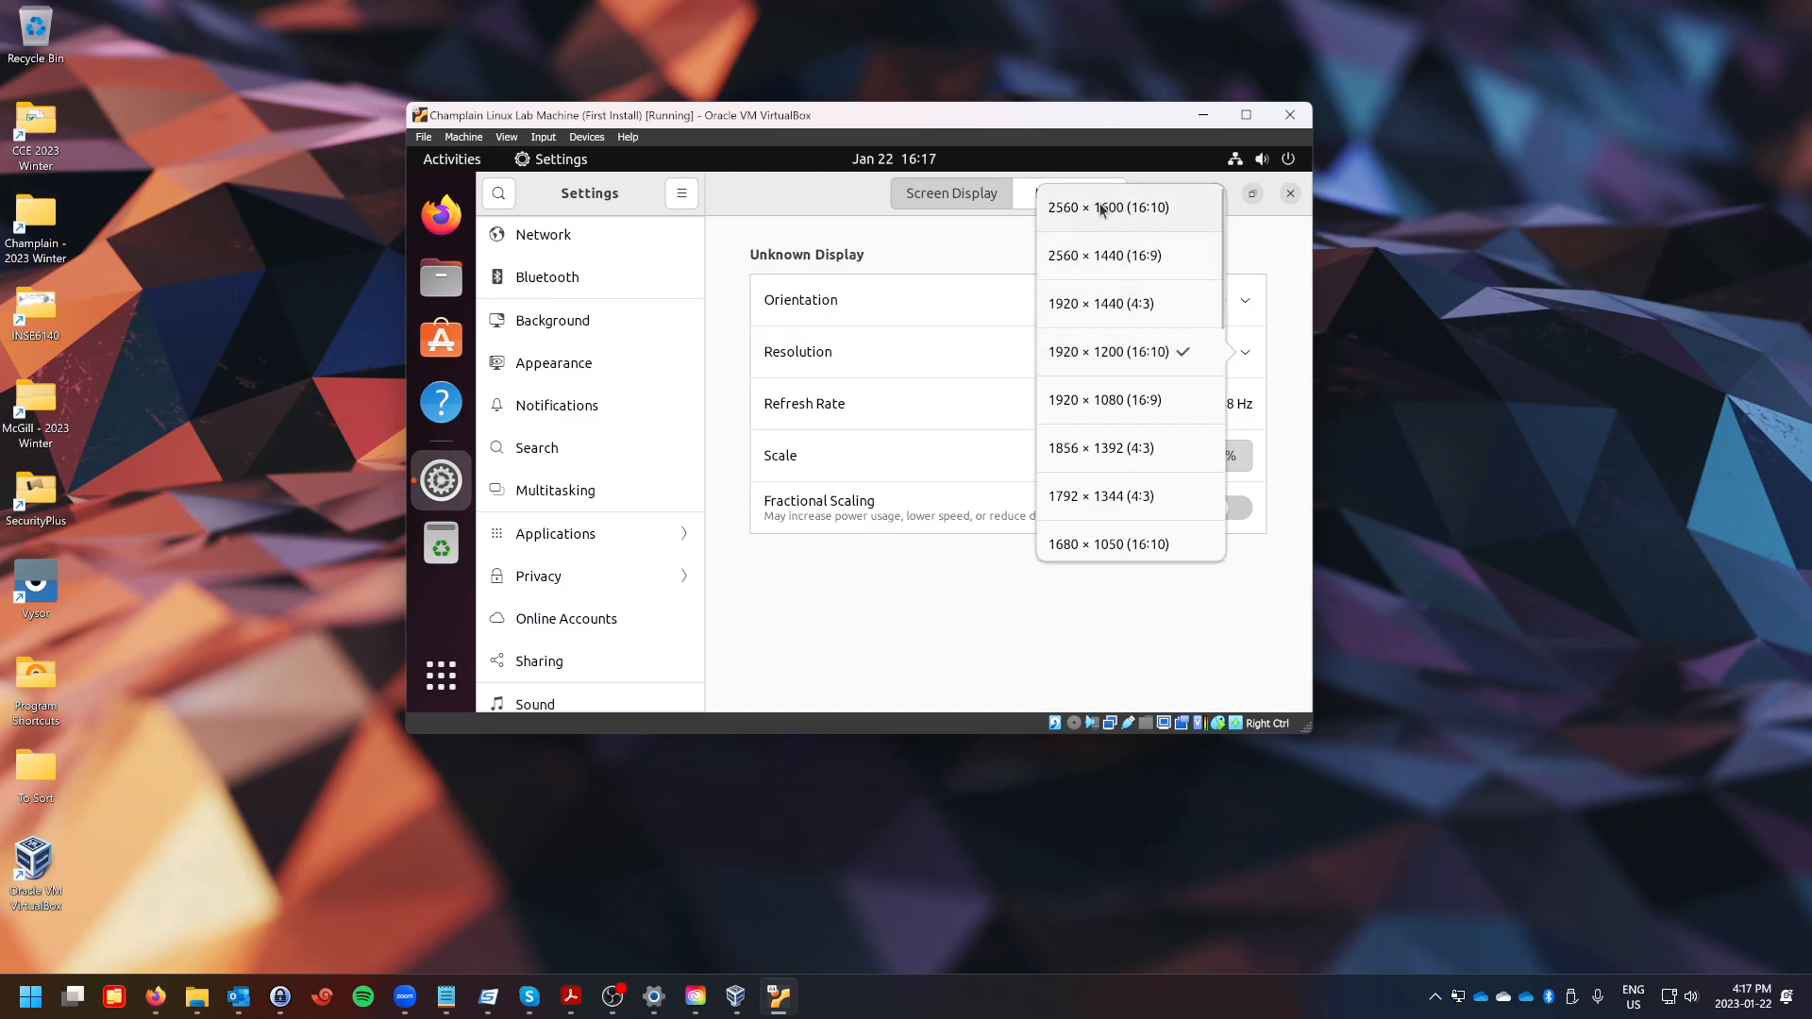
left_click(1101, 257)
left_click(1267, 200)
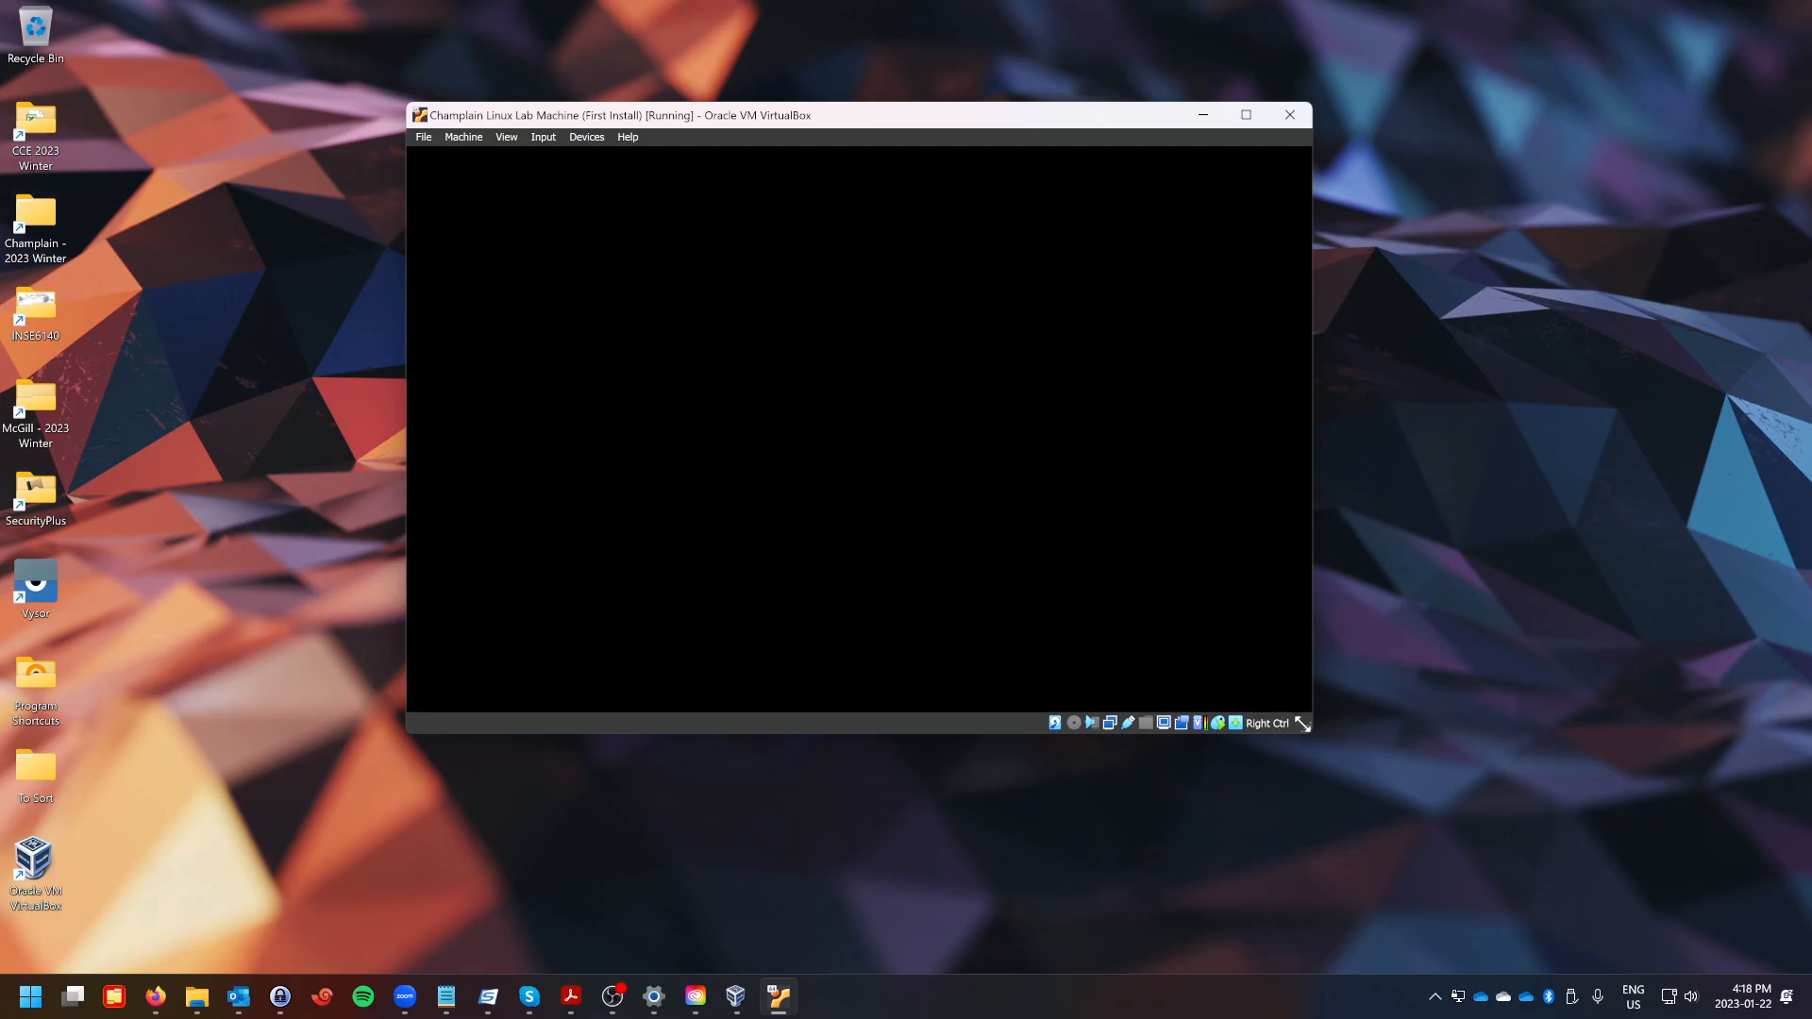
left_click_drag(1303, 724, 1227, 627)
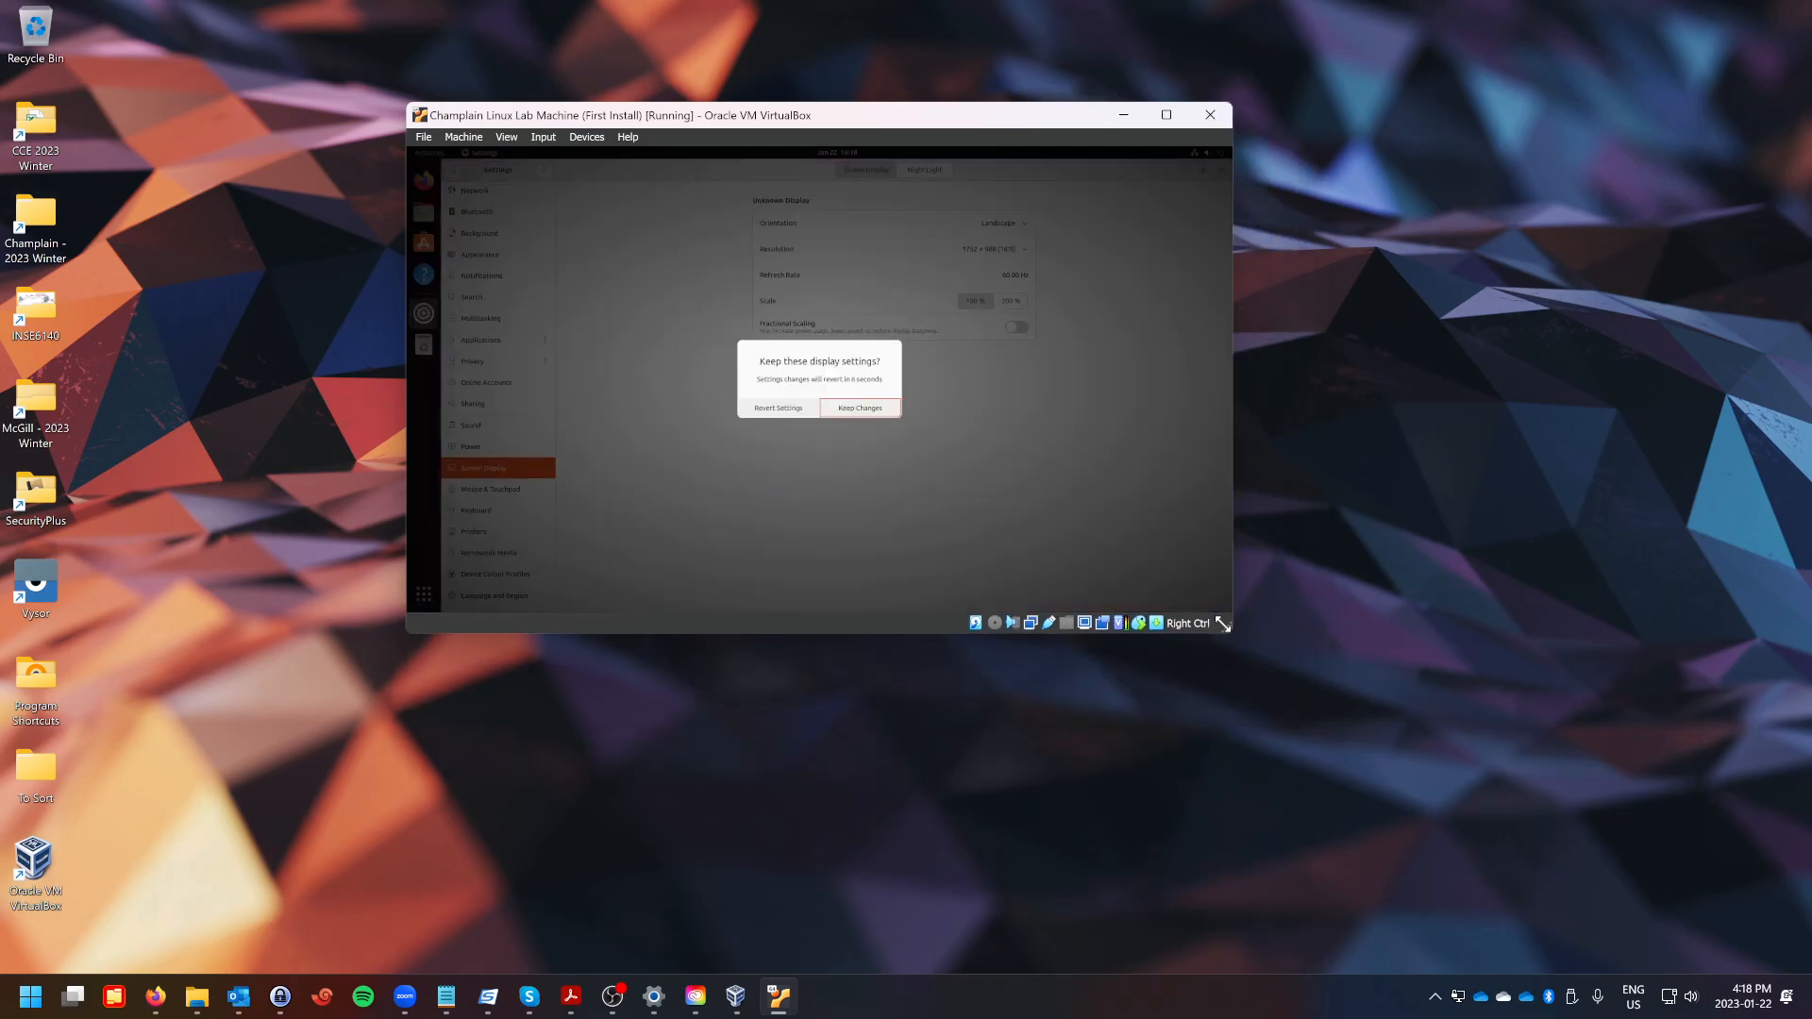
left_click(782, 414)
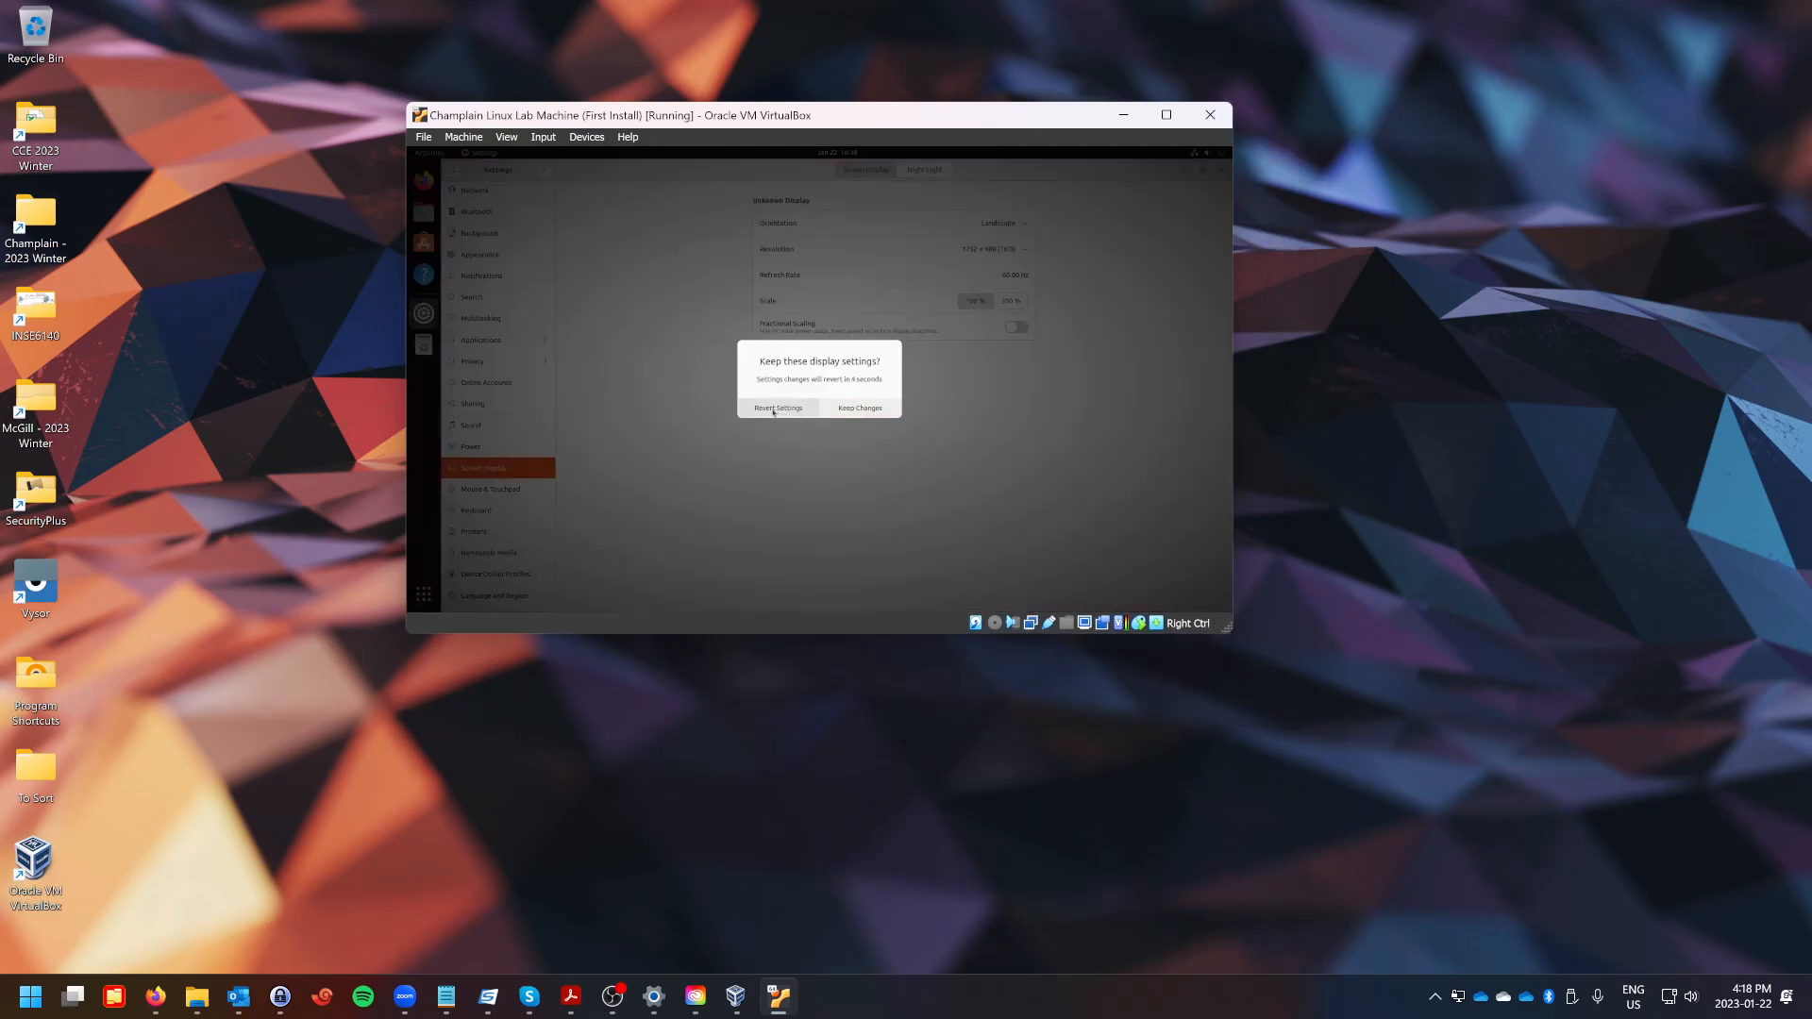
Set the resolution back to 1920 × 1200 (16:10), apply it and keep the changes.
left_click_drag(1222, 629, 1095, 592)
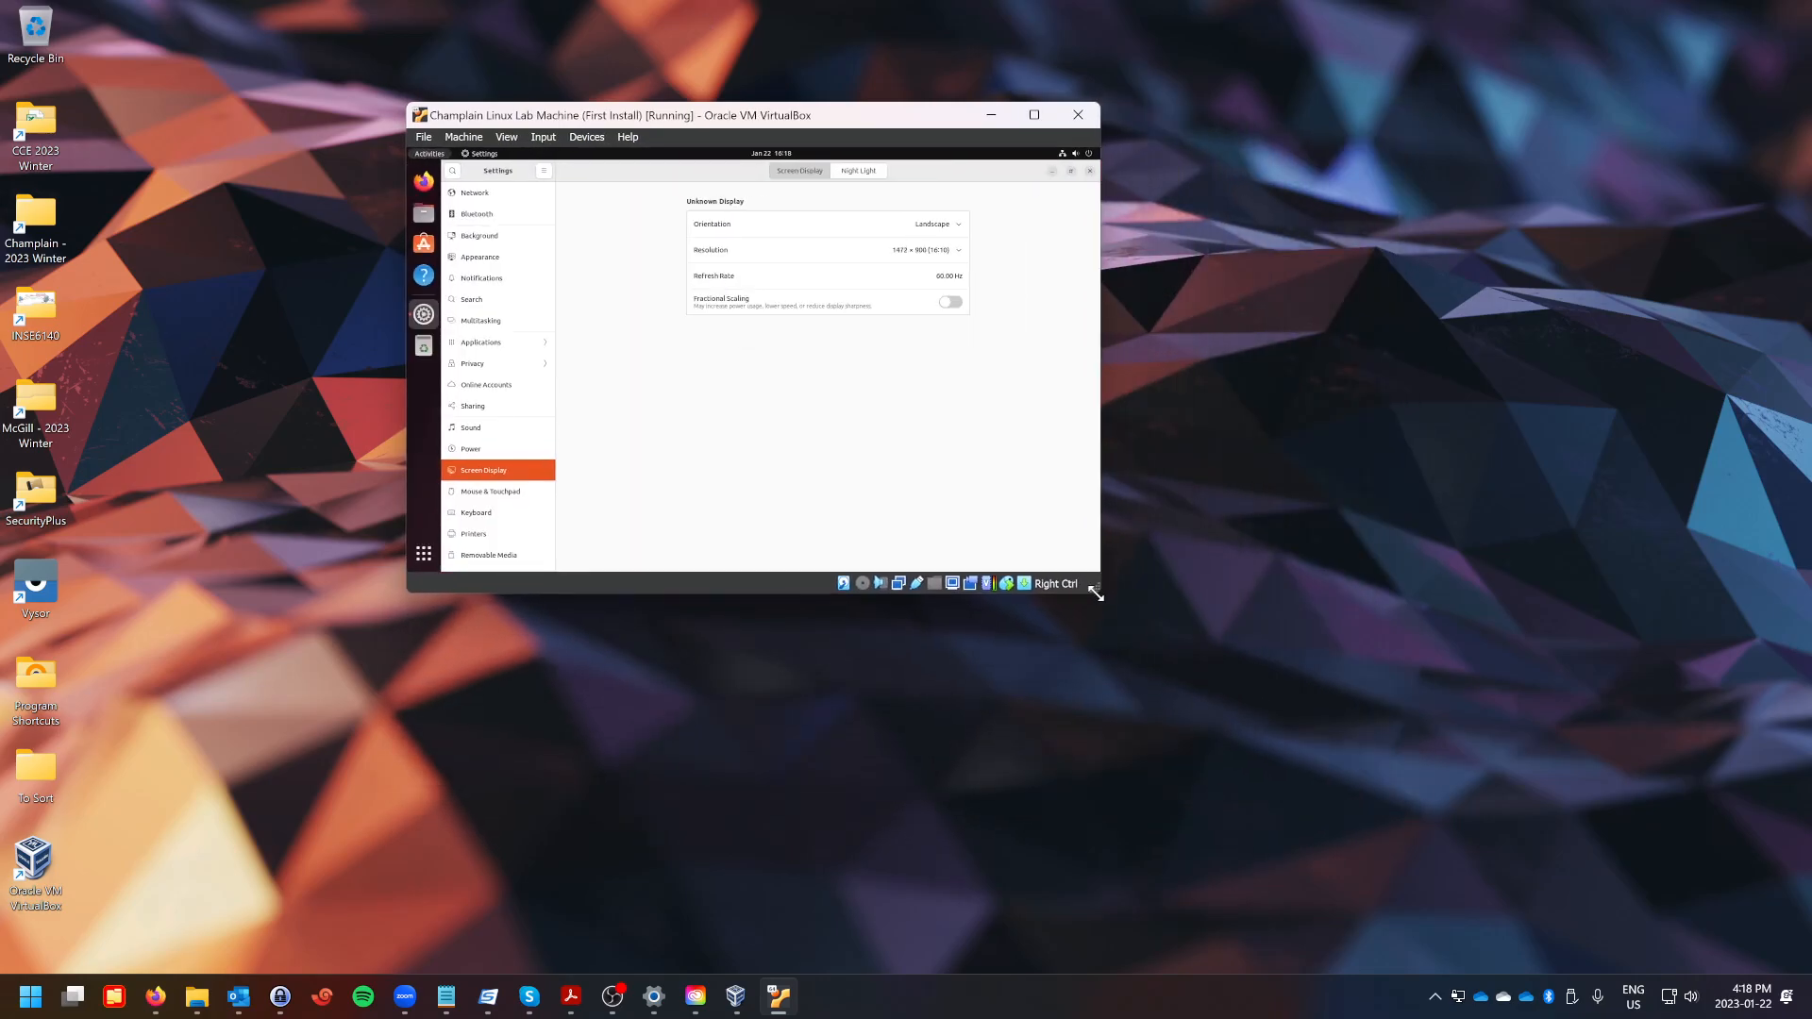
left_click(922, 253)
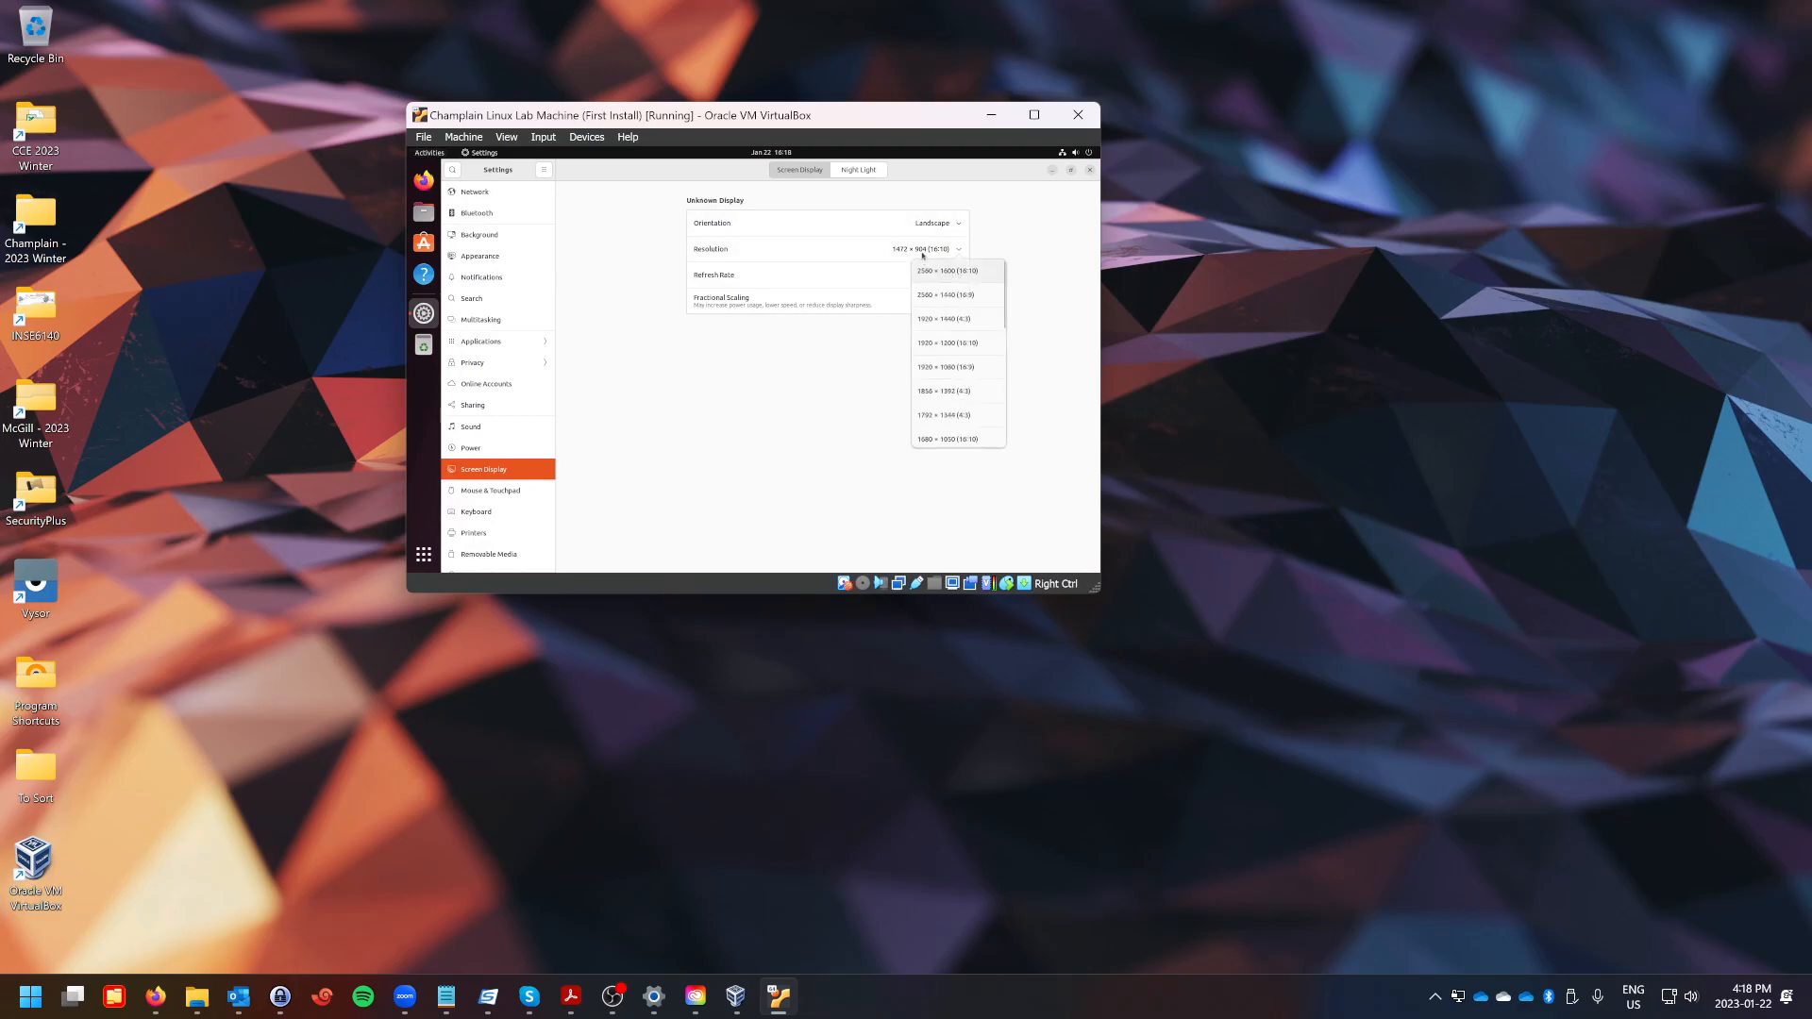
left_click(948, 345)
left_click(1079, 172)
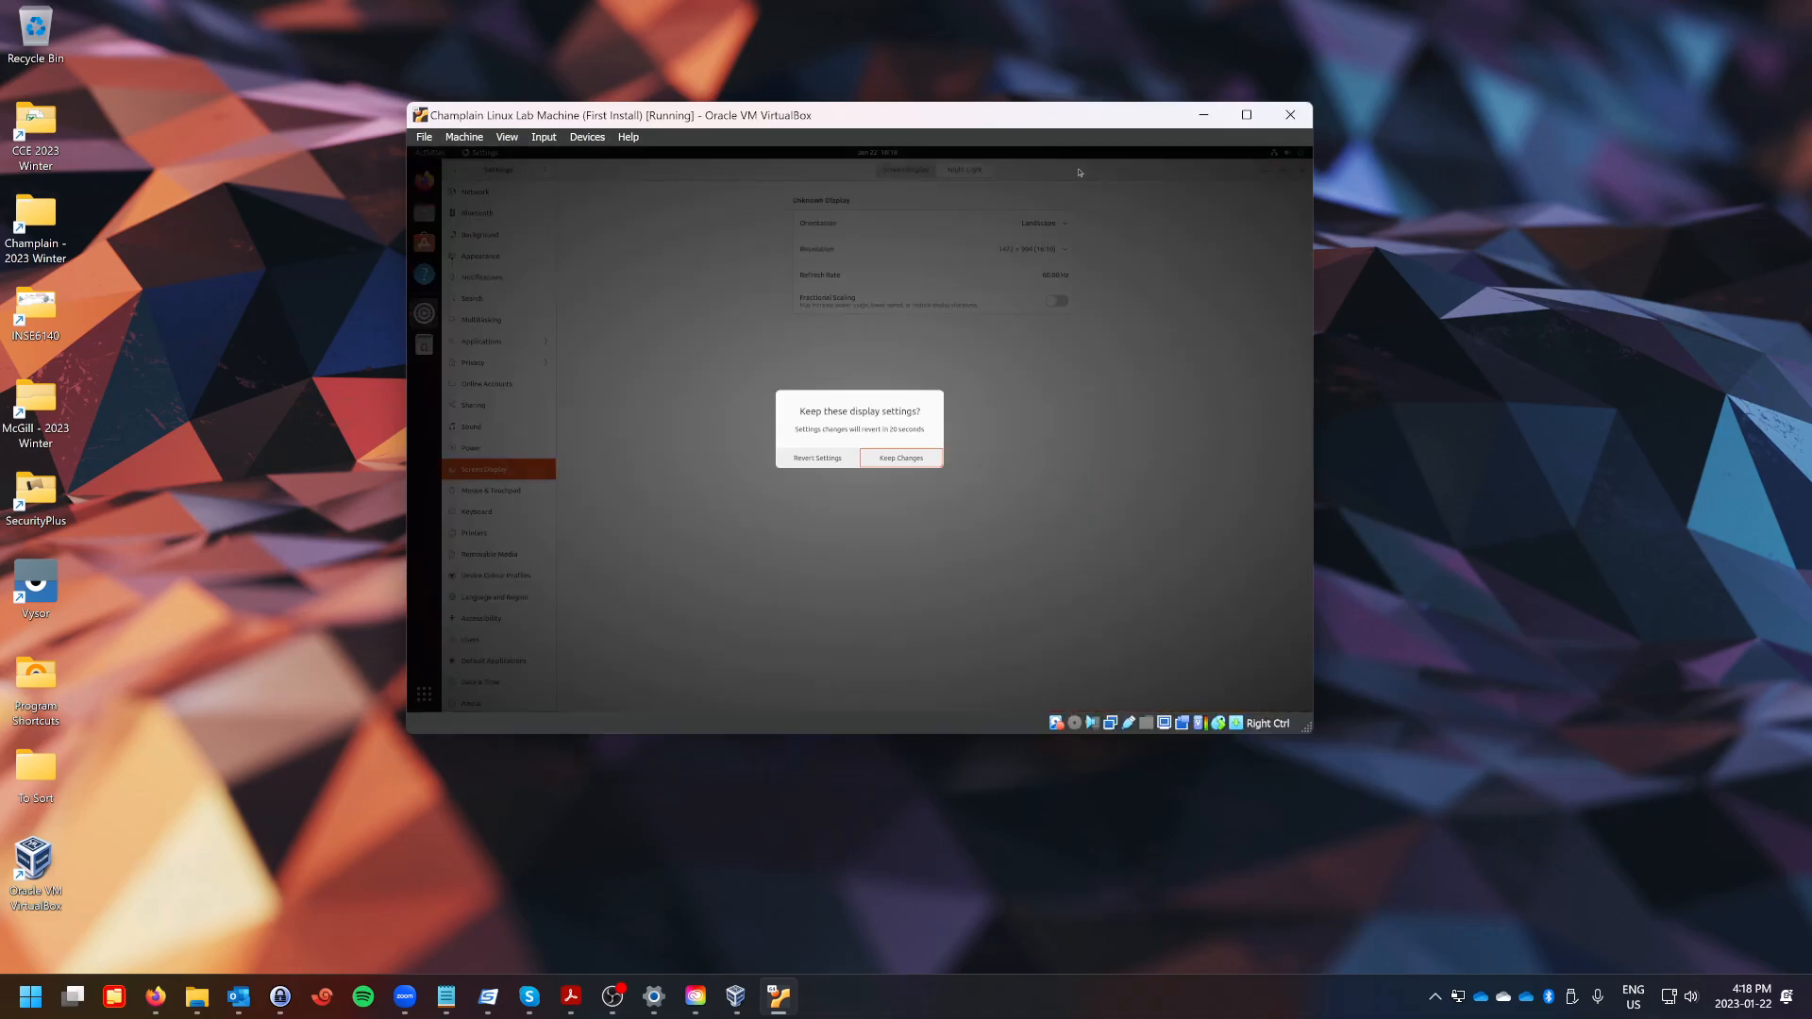
left_click(897, 459)
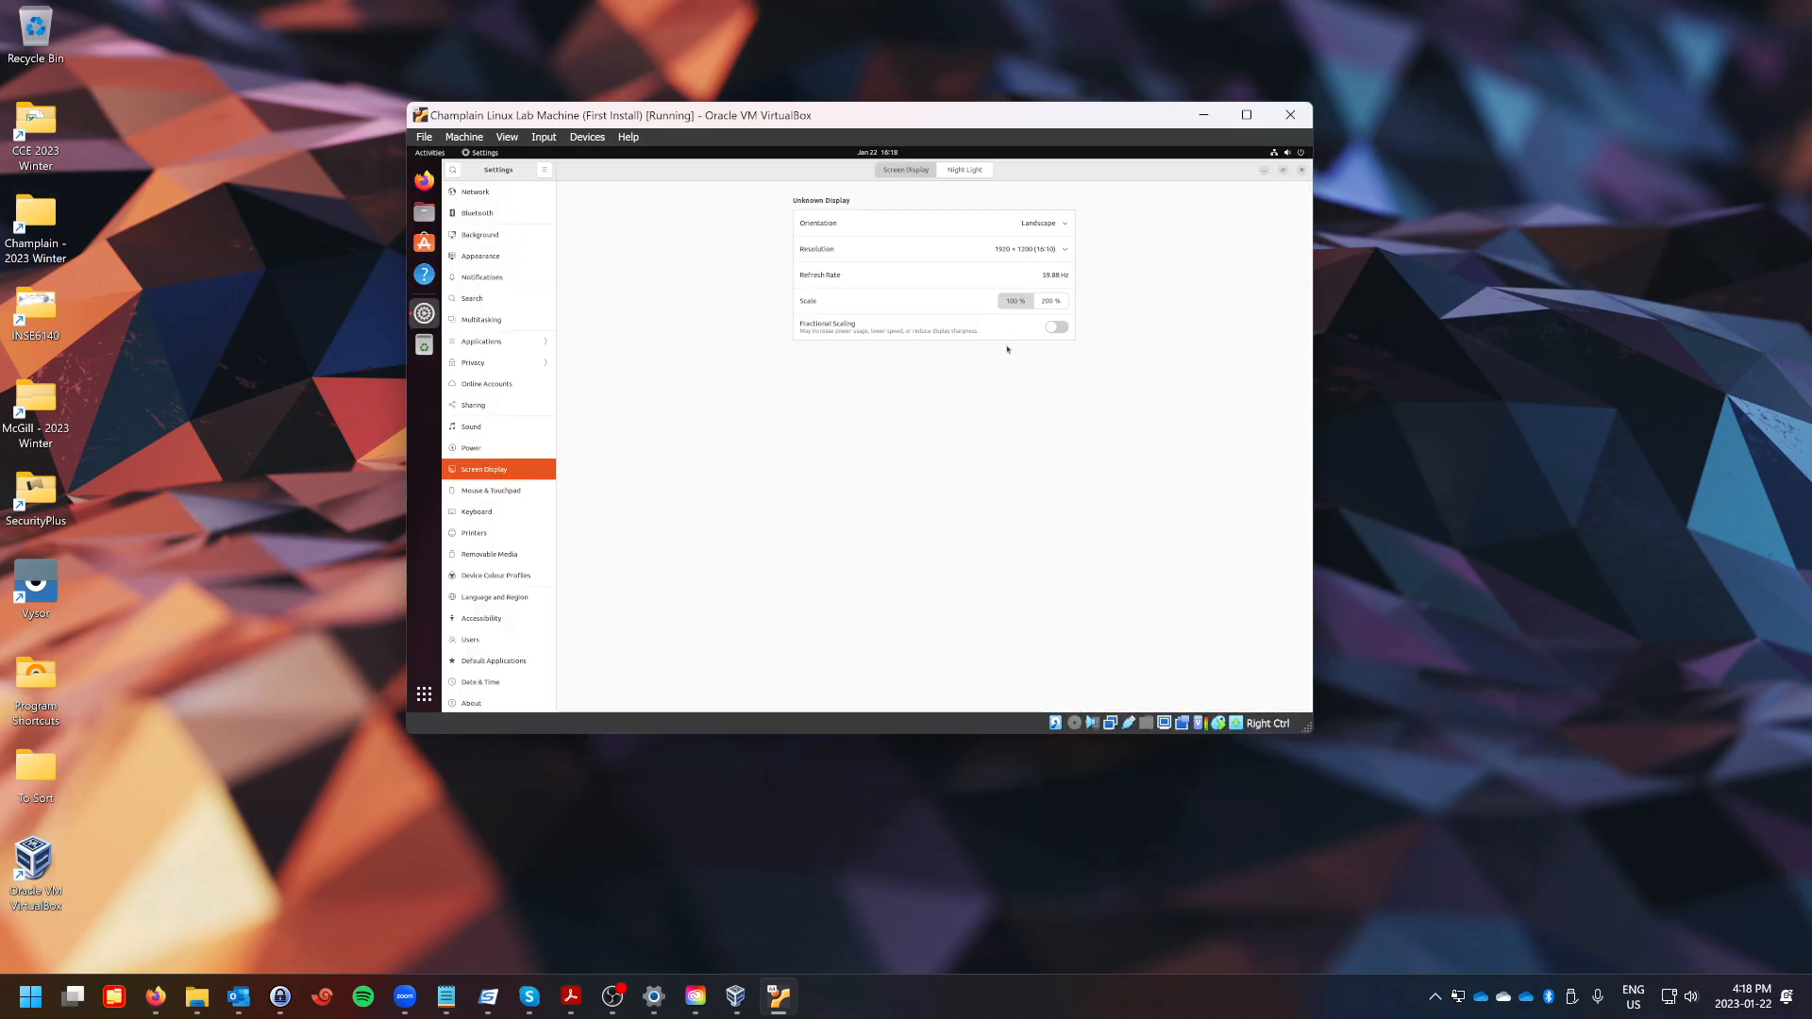
Set the display scale to 200 %, apply and keep the changes, then close Settings.
left_click(1051, 301)
left_click(1306, 169)
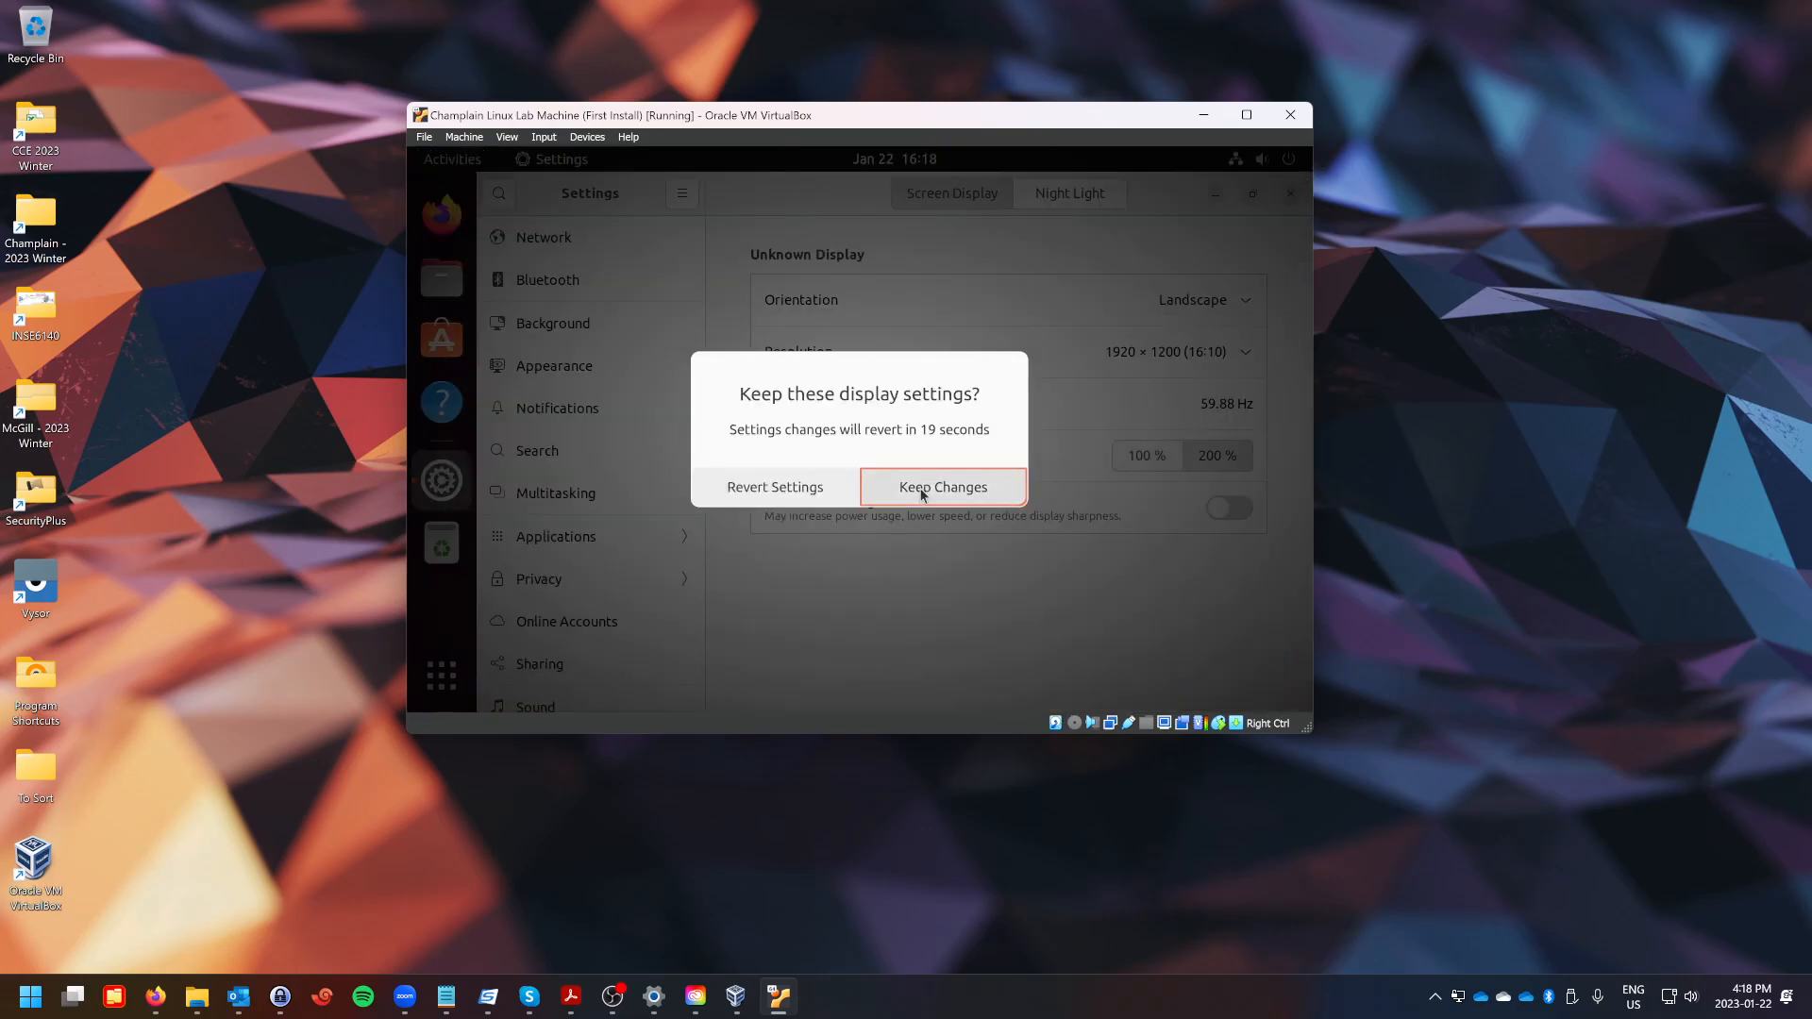
left_click(922, 490)
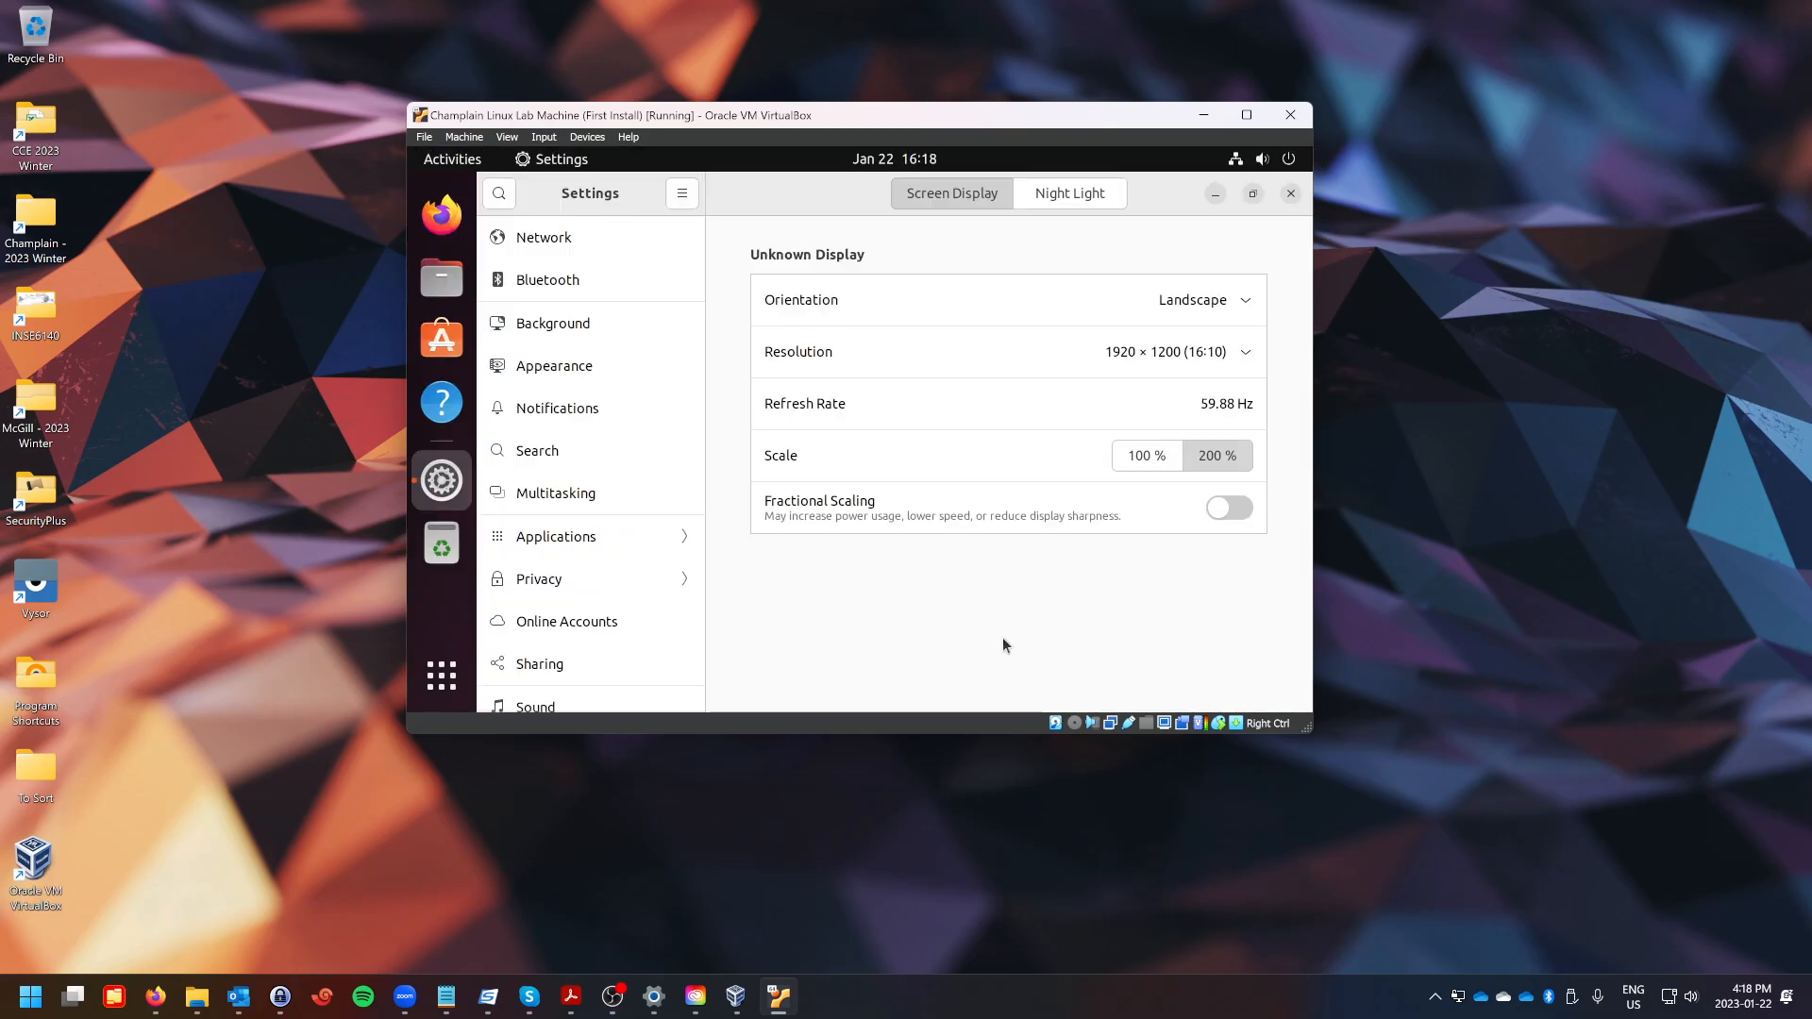
left_click(1291, 192)
Open the display settings from the Ubuntu desktop's context options.
left_click_drag(703, 432, 528, 222)
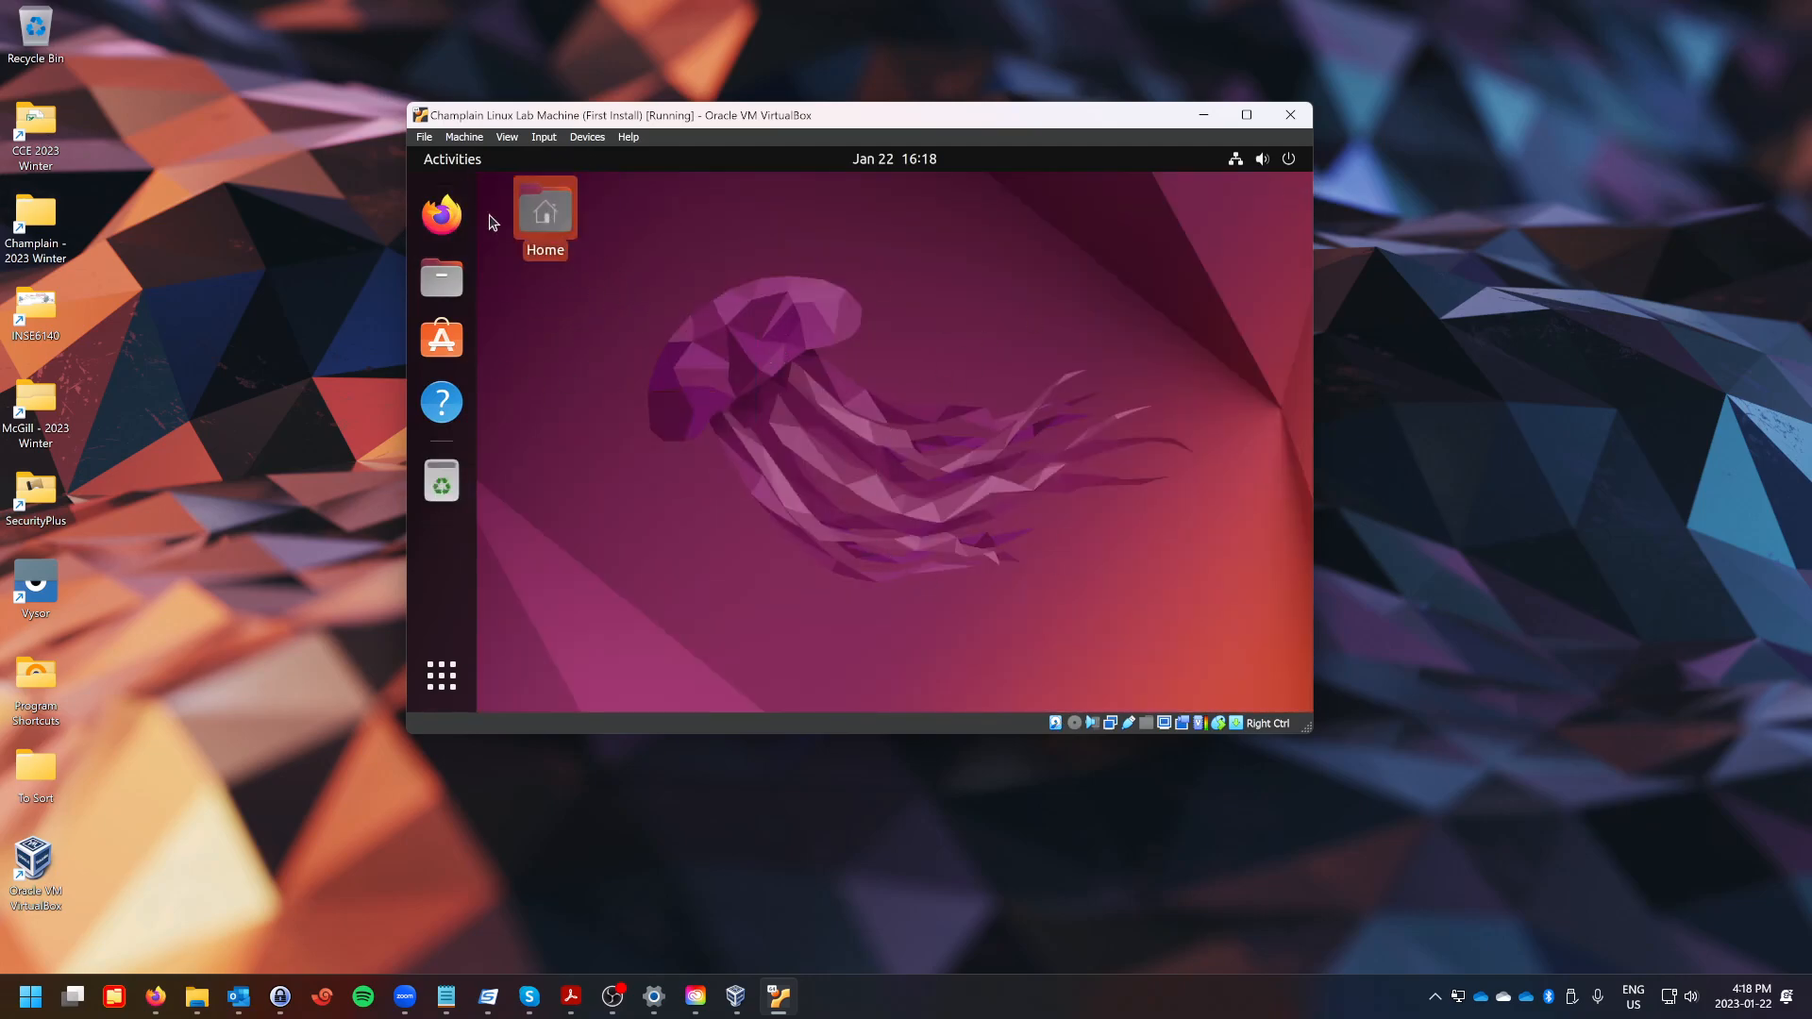
right_click(966, 319)
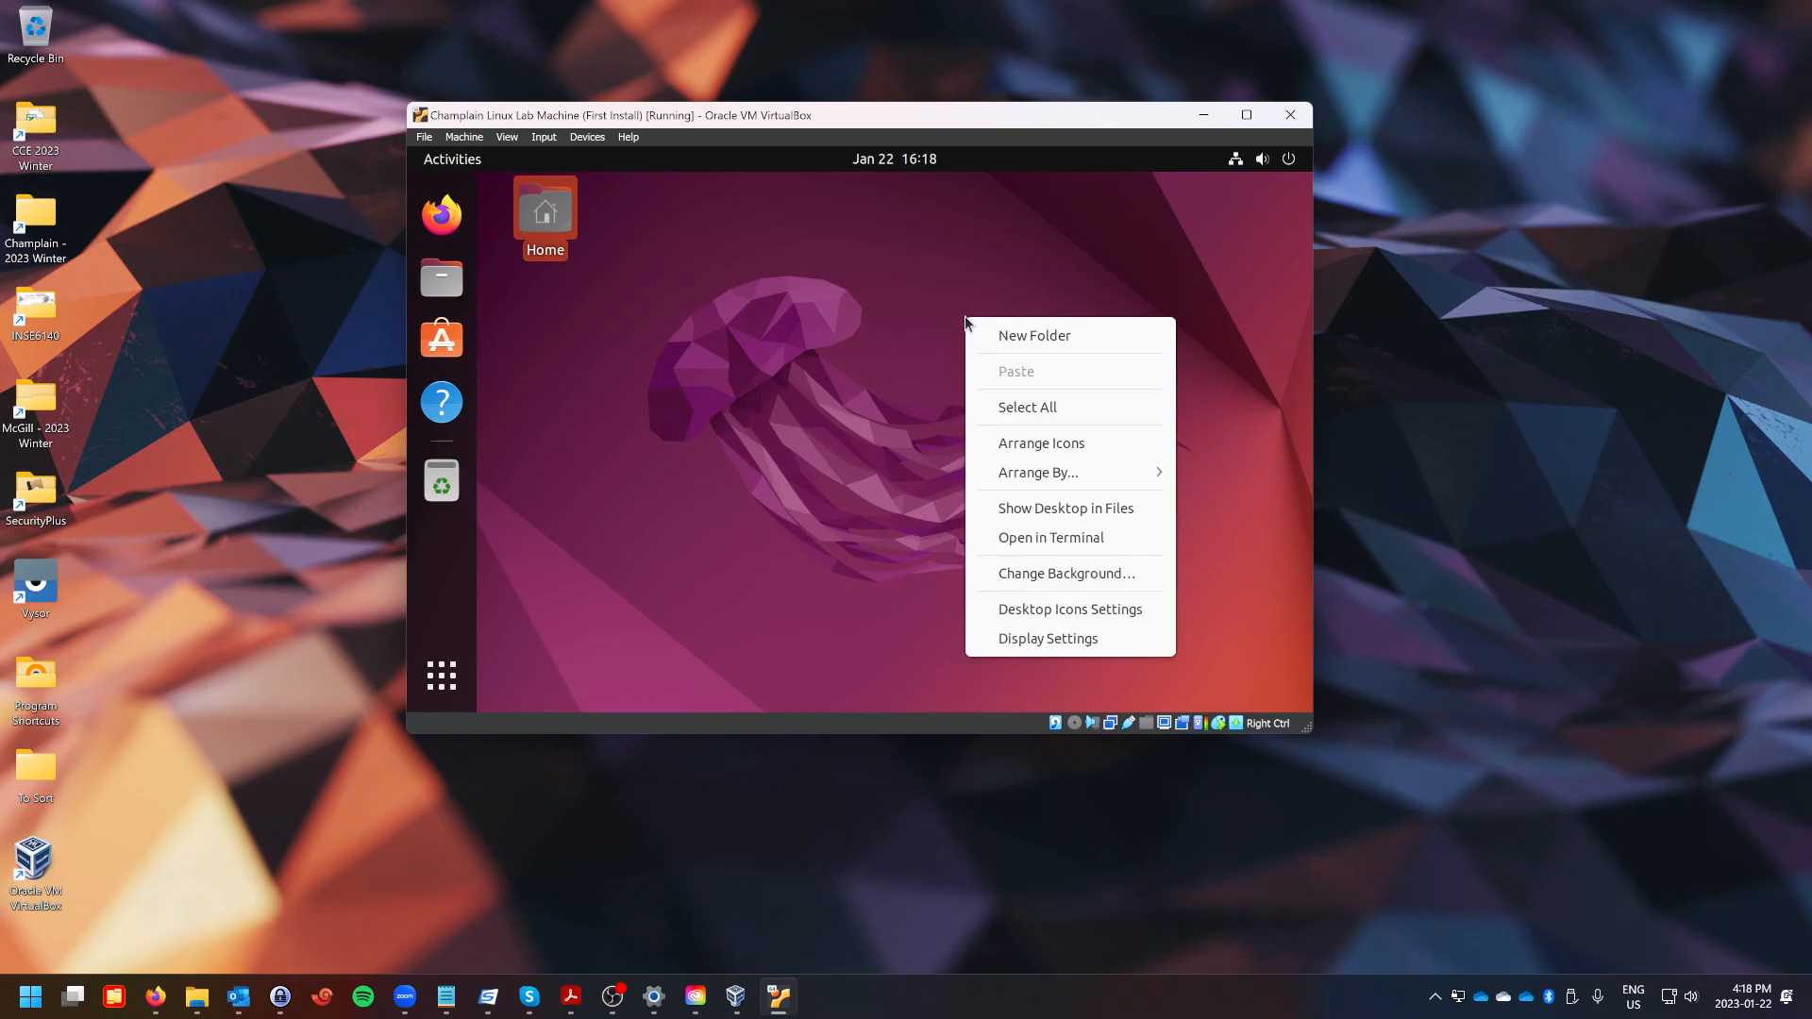
left_click(1063, 642)
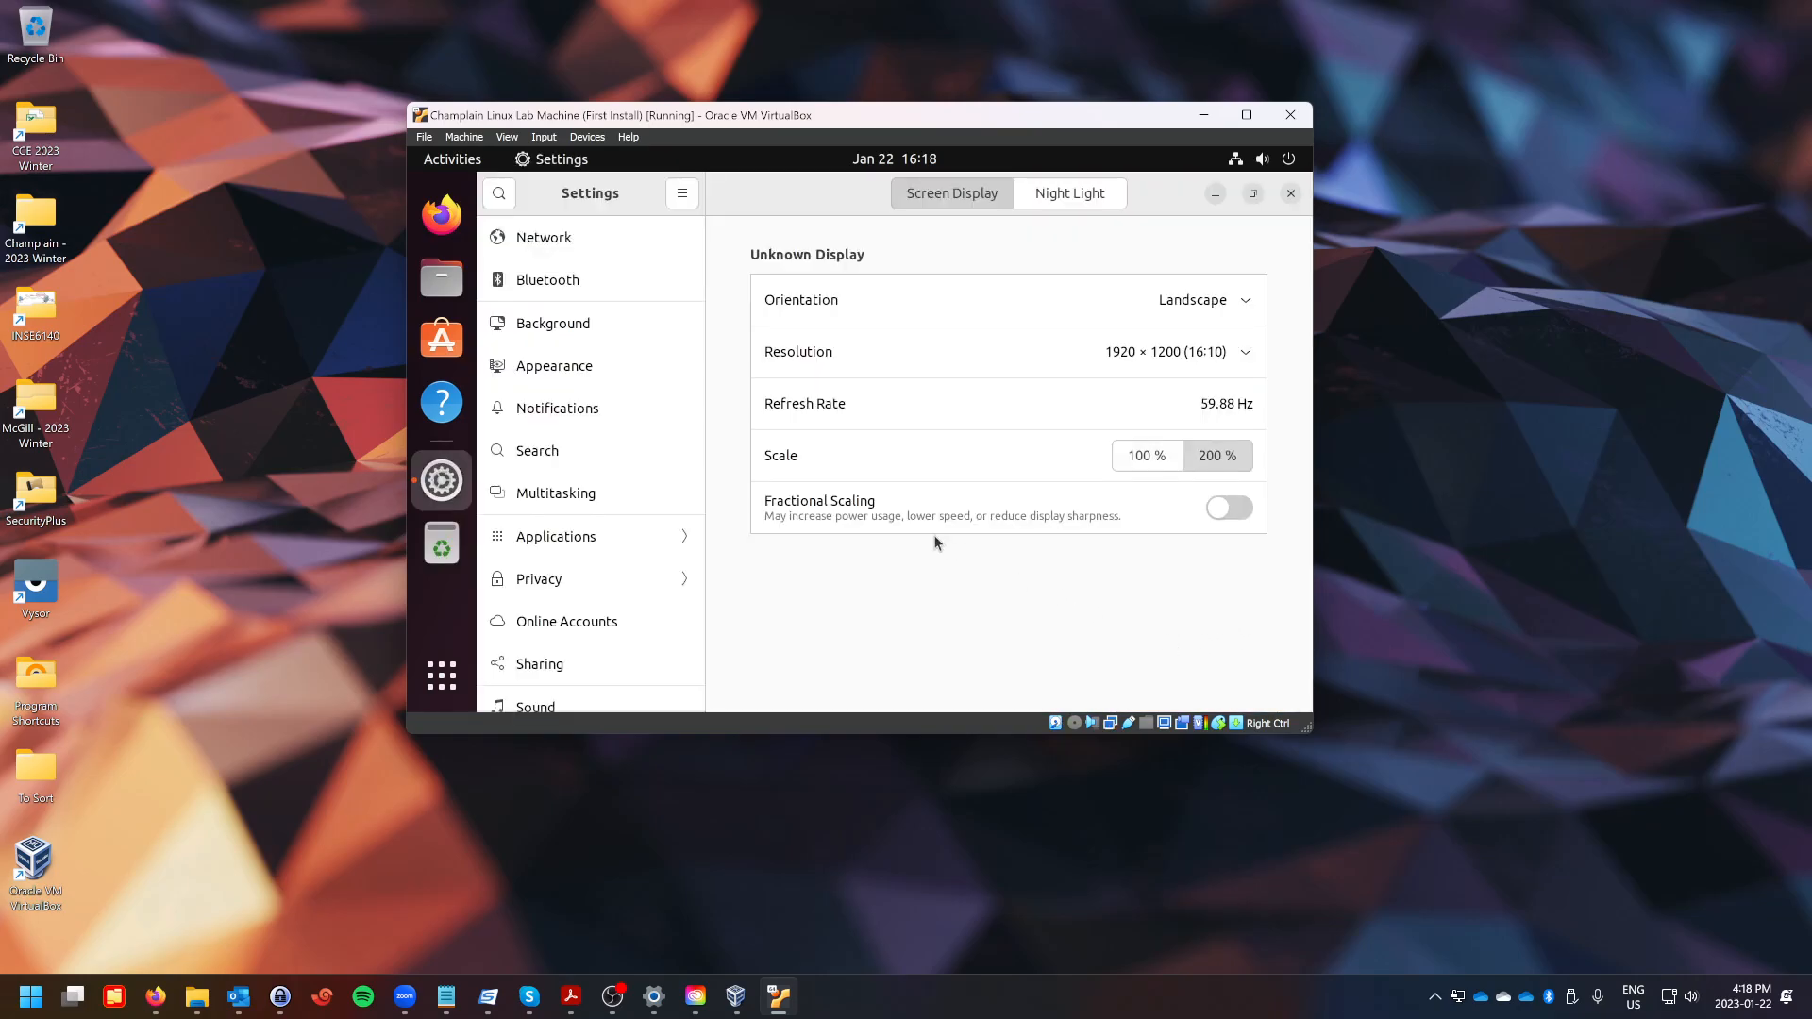
Enable Fractional Scaling and try a 150 % scale, then revert the display settings.
left_click(1227, 510)
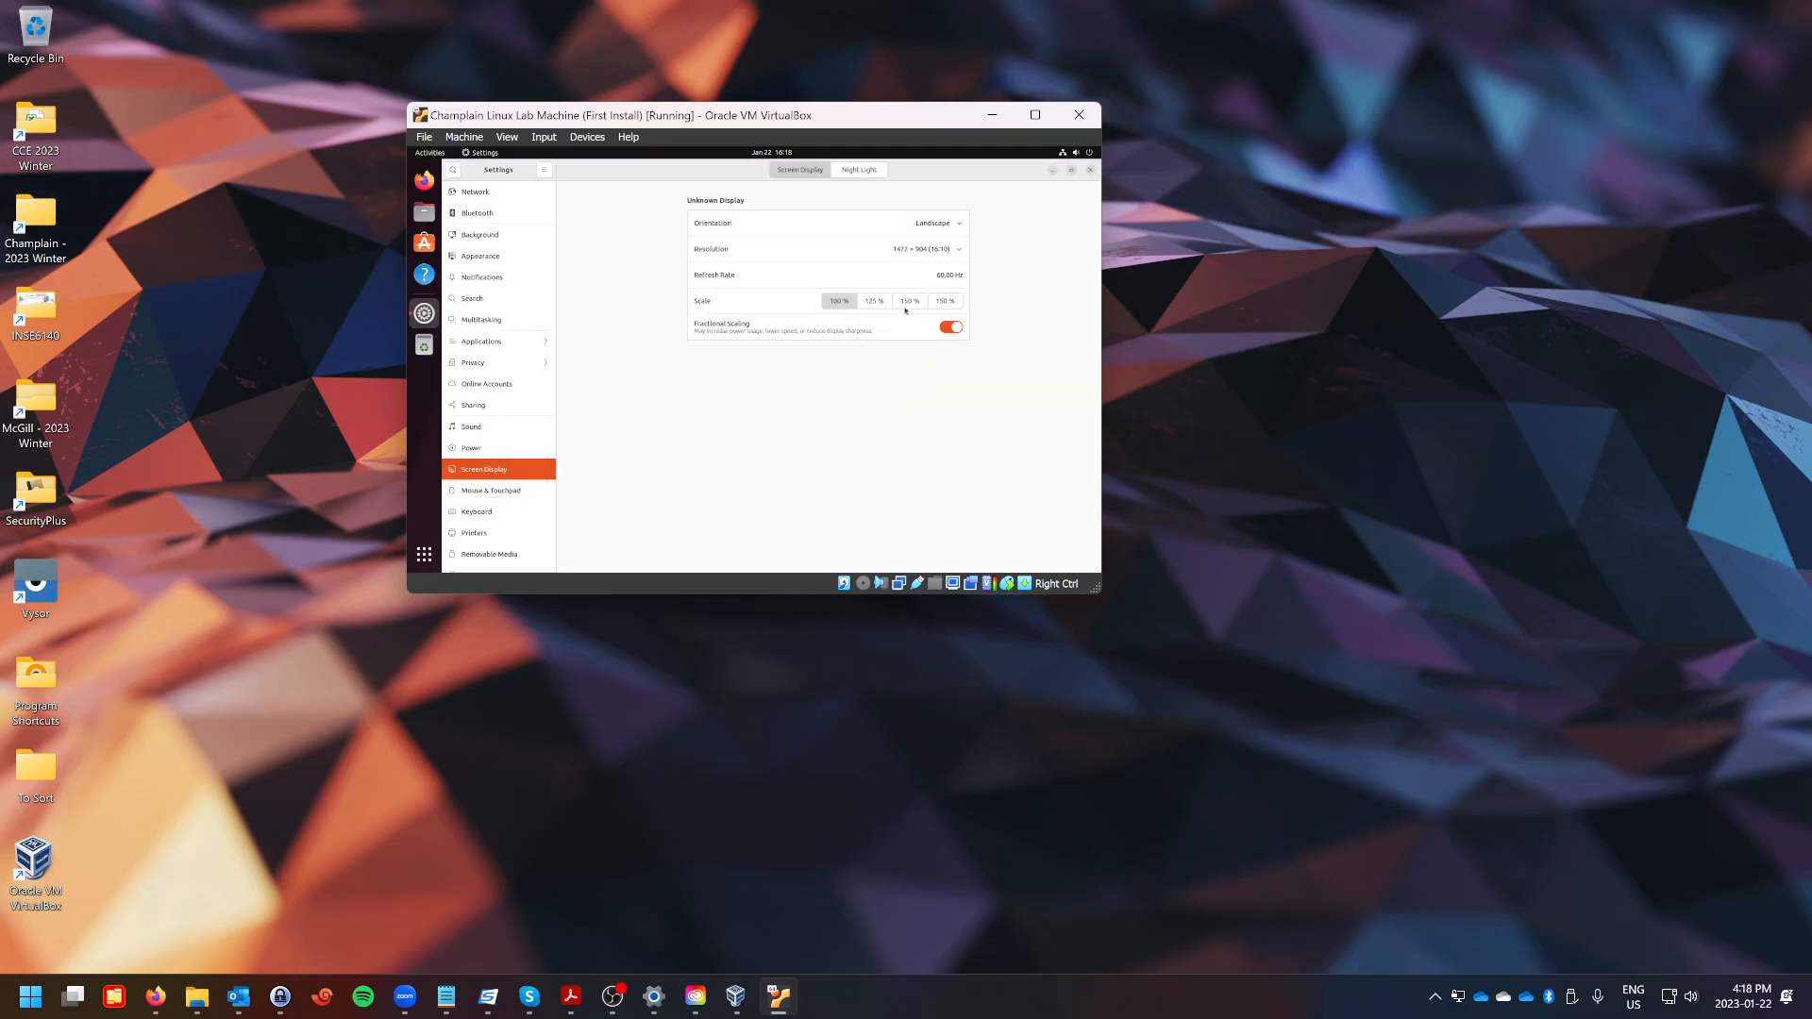
left_click(908, 303)
left_click(1086, 173)
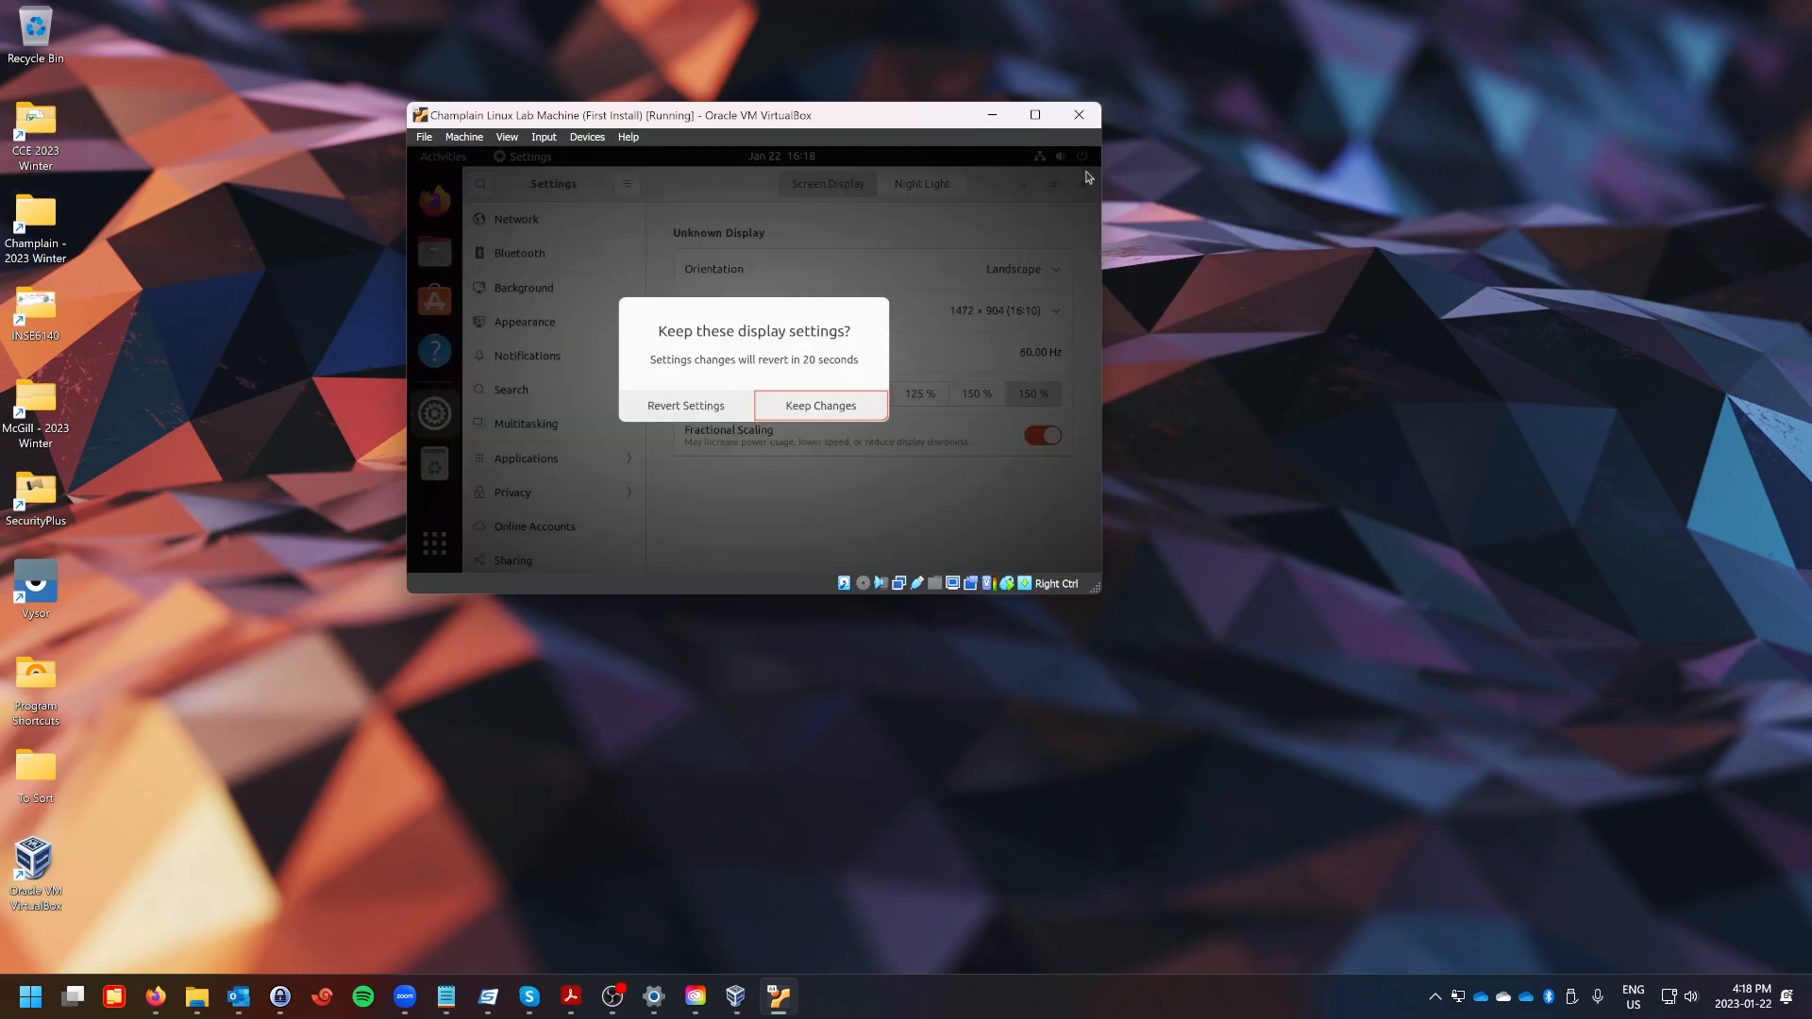
left_click(718, 408)
Set resolution 1920 × 1200 (16:10) and scale 150 %, apply and keep the changes, then close Settings.
left_click(951, 250)
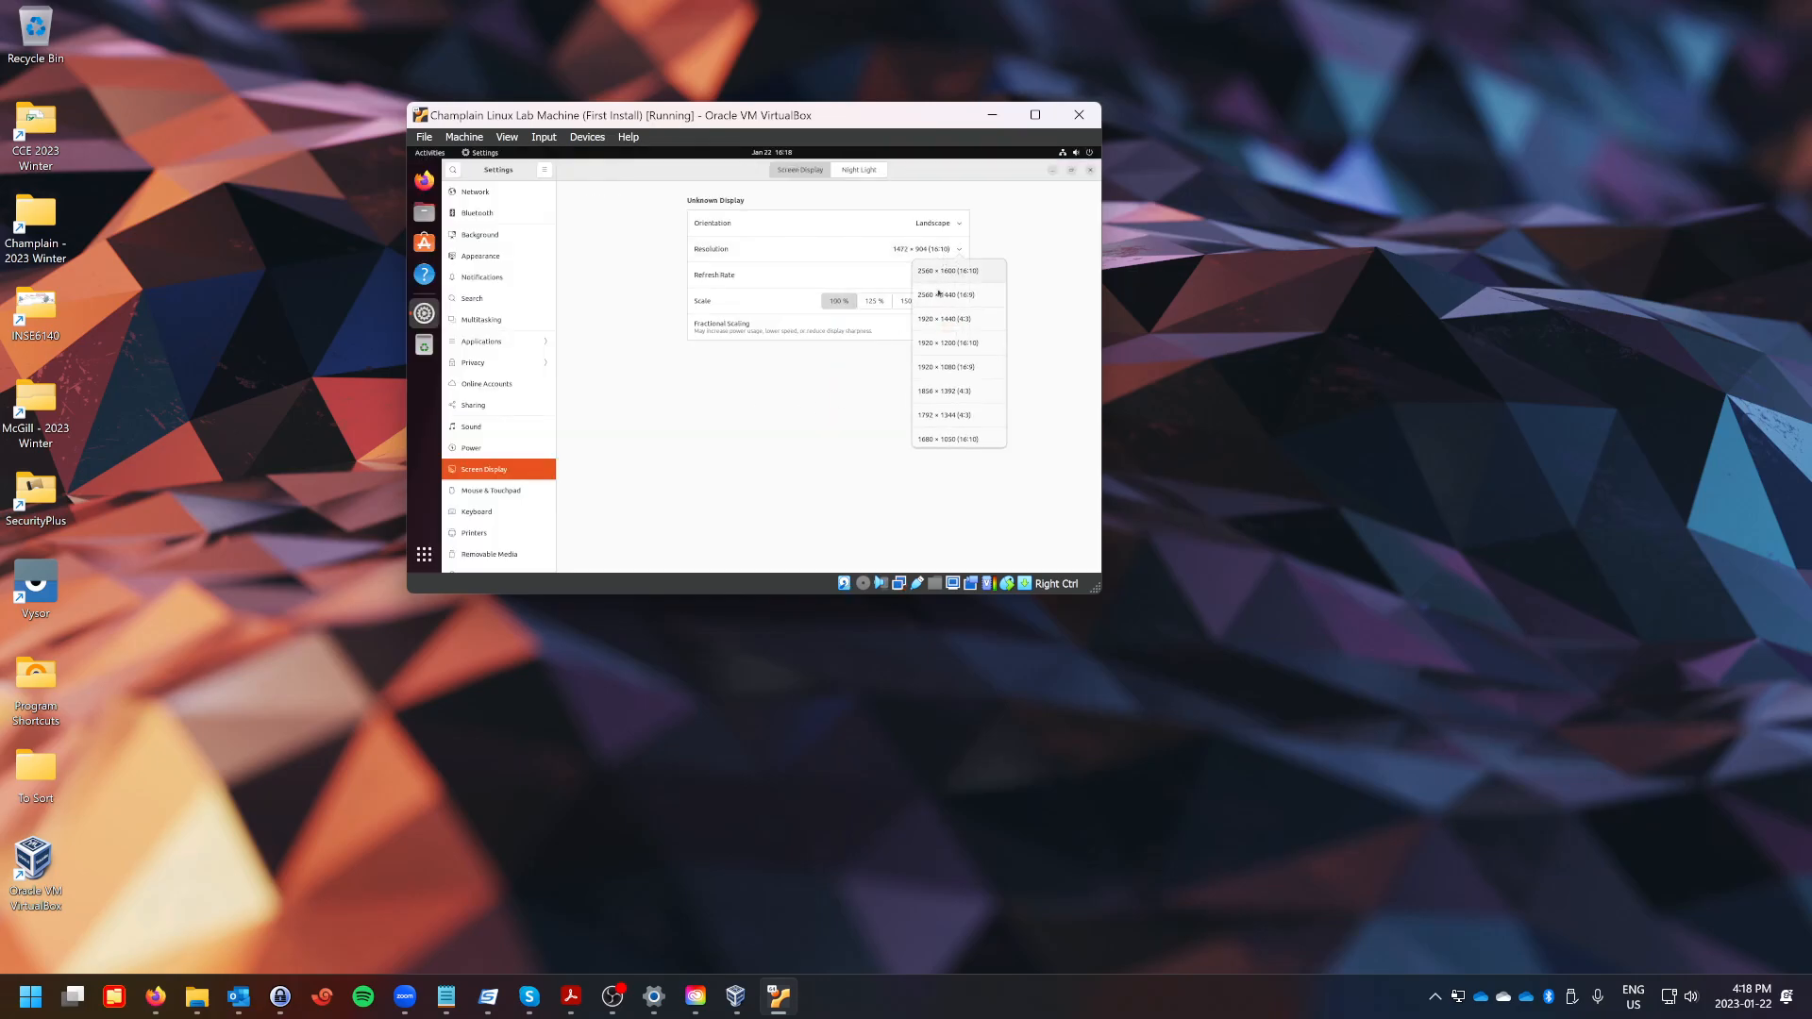
left_click(951, 343)
left_click(948, 302)
left_click(938, 374)
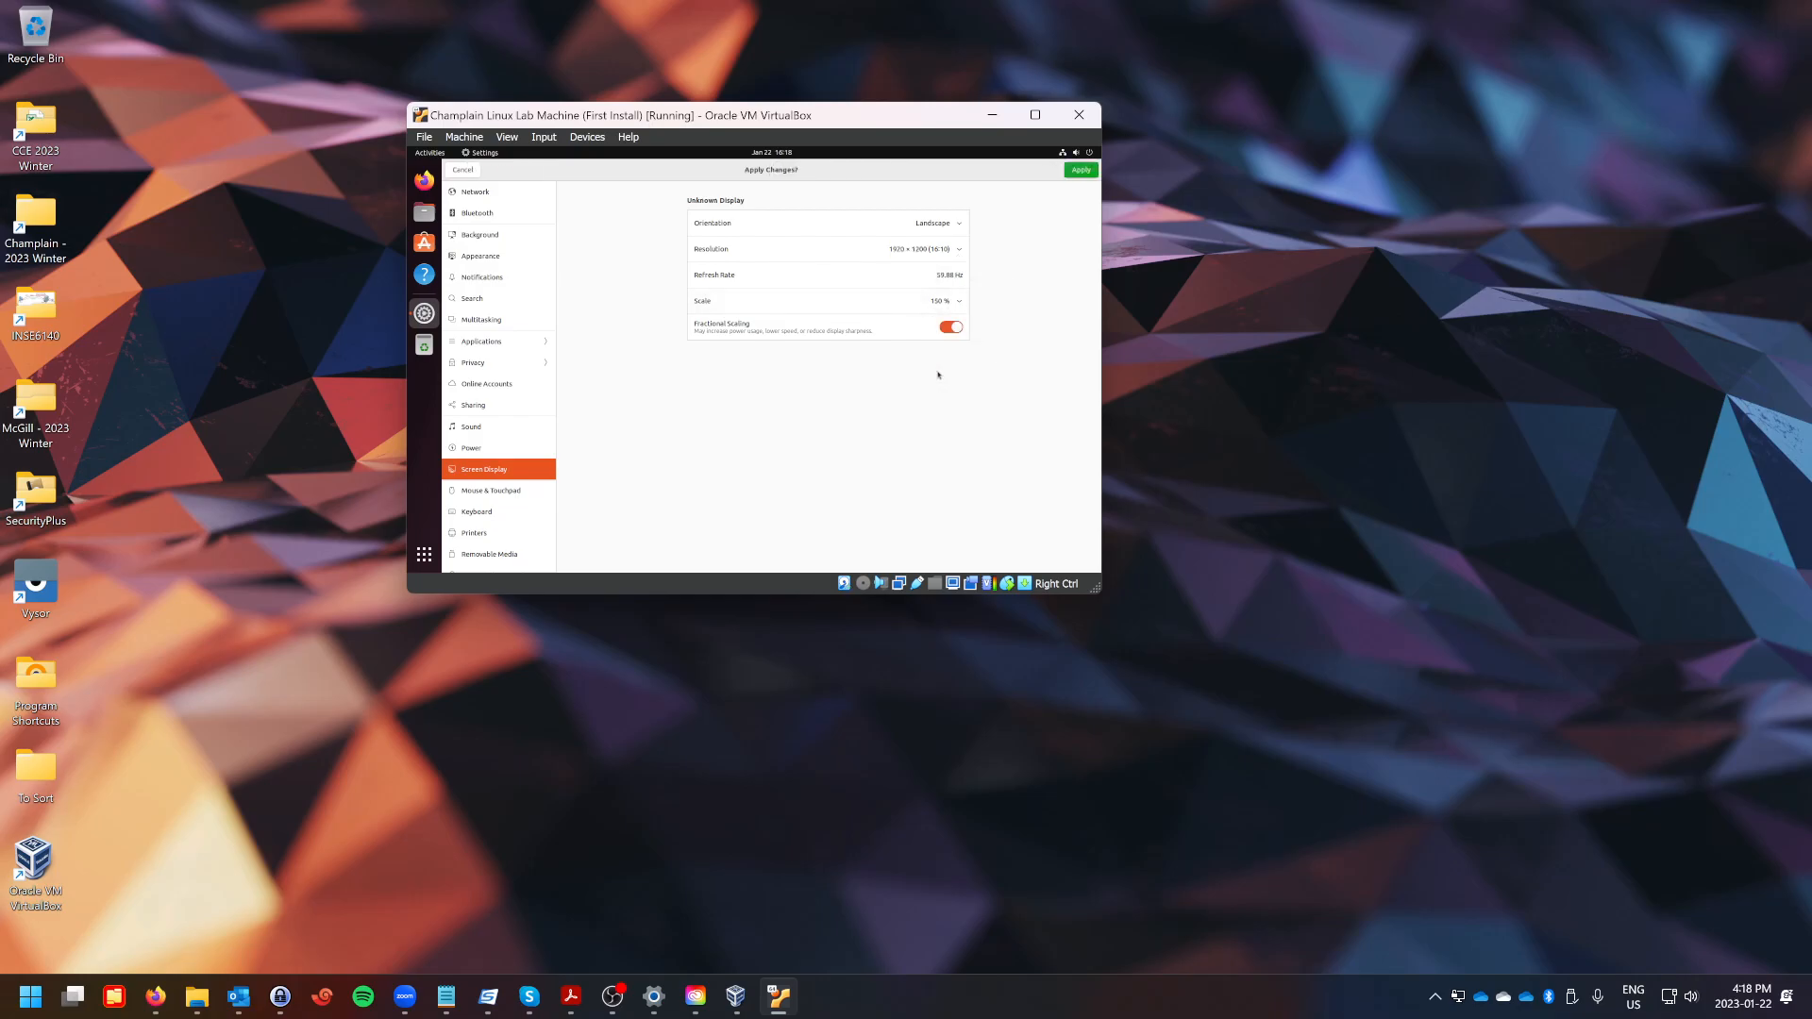
left_click(1066, 172)
left_click(902, 476)
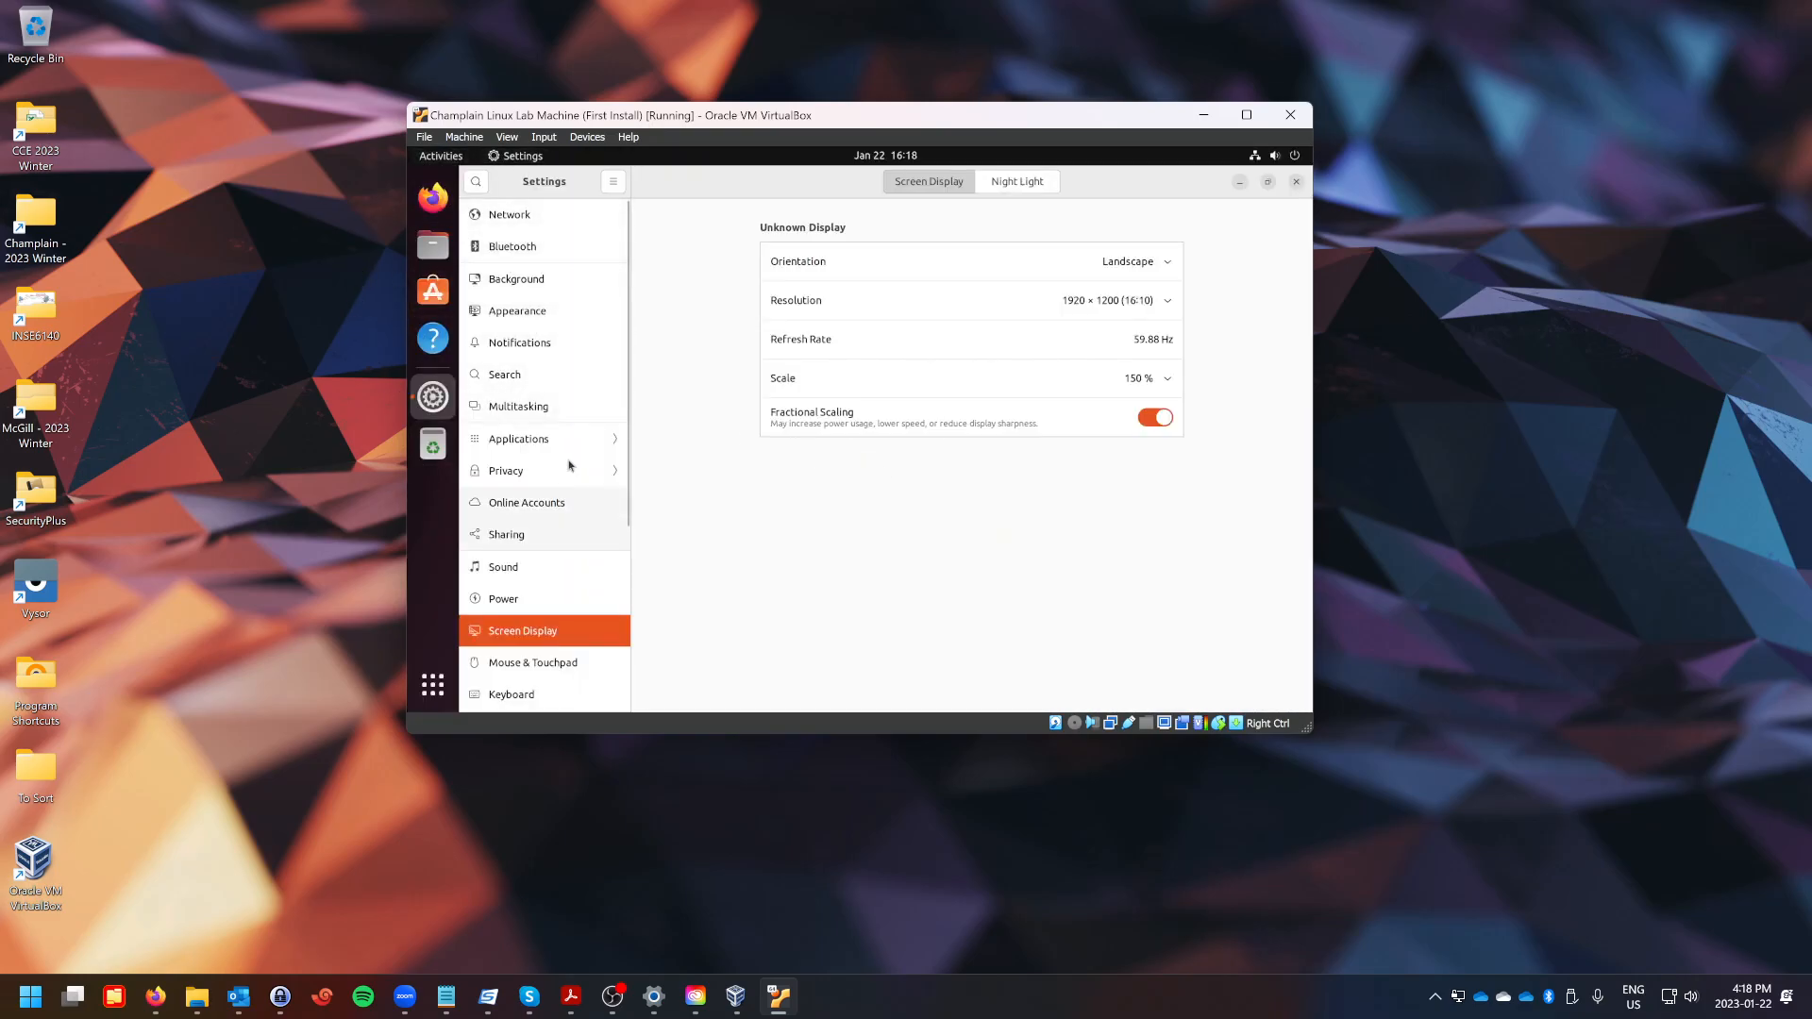
left_click(1242, 184)
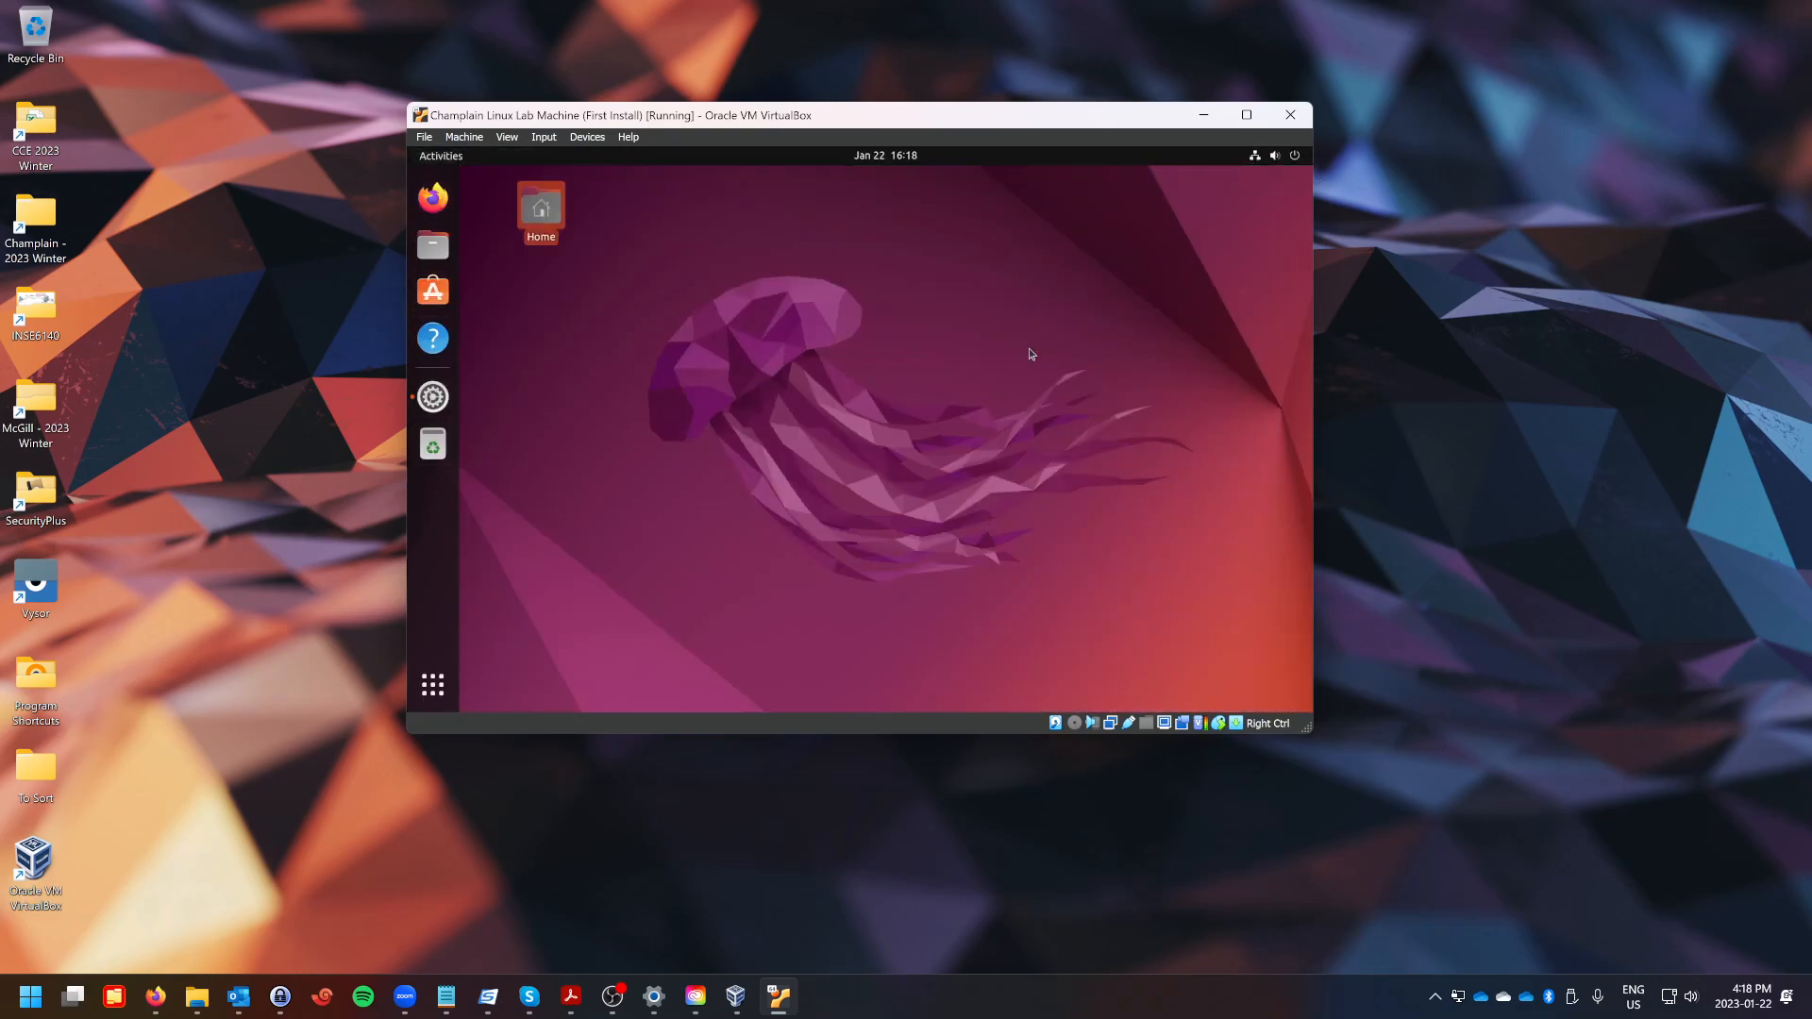
Power off the Ubuntu virtual machine.
left_click_drag(542, 209, 503, 200)
left_click(1276, 156)
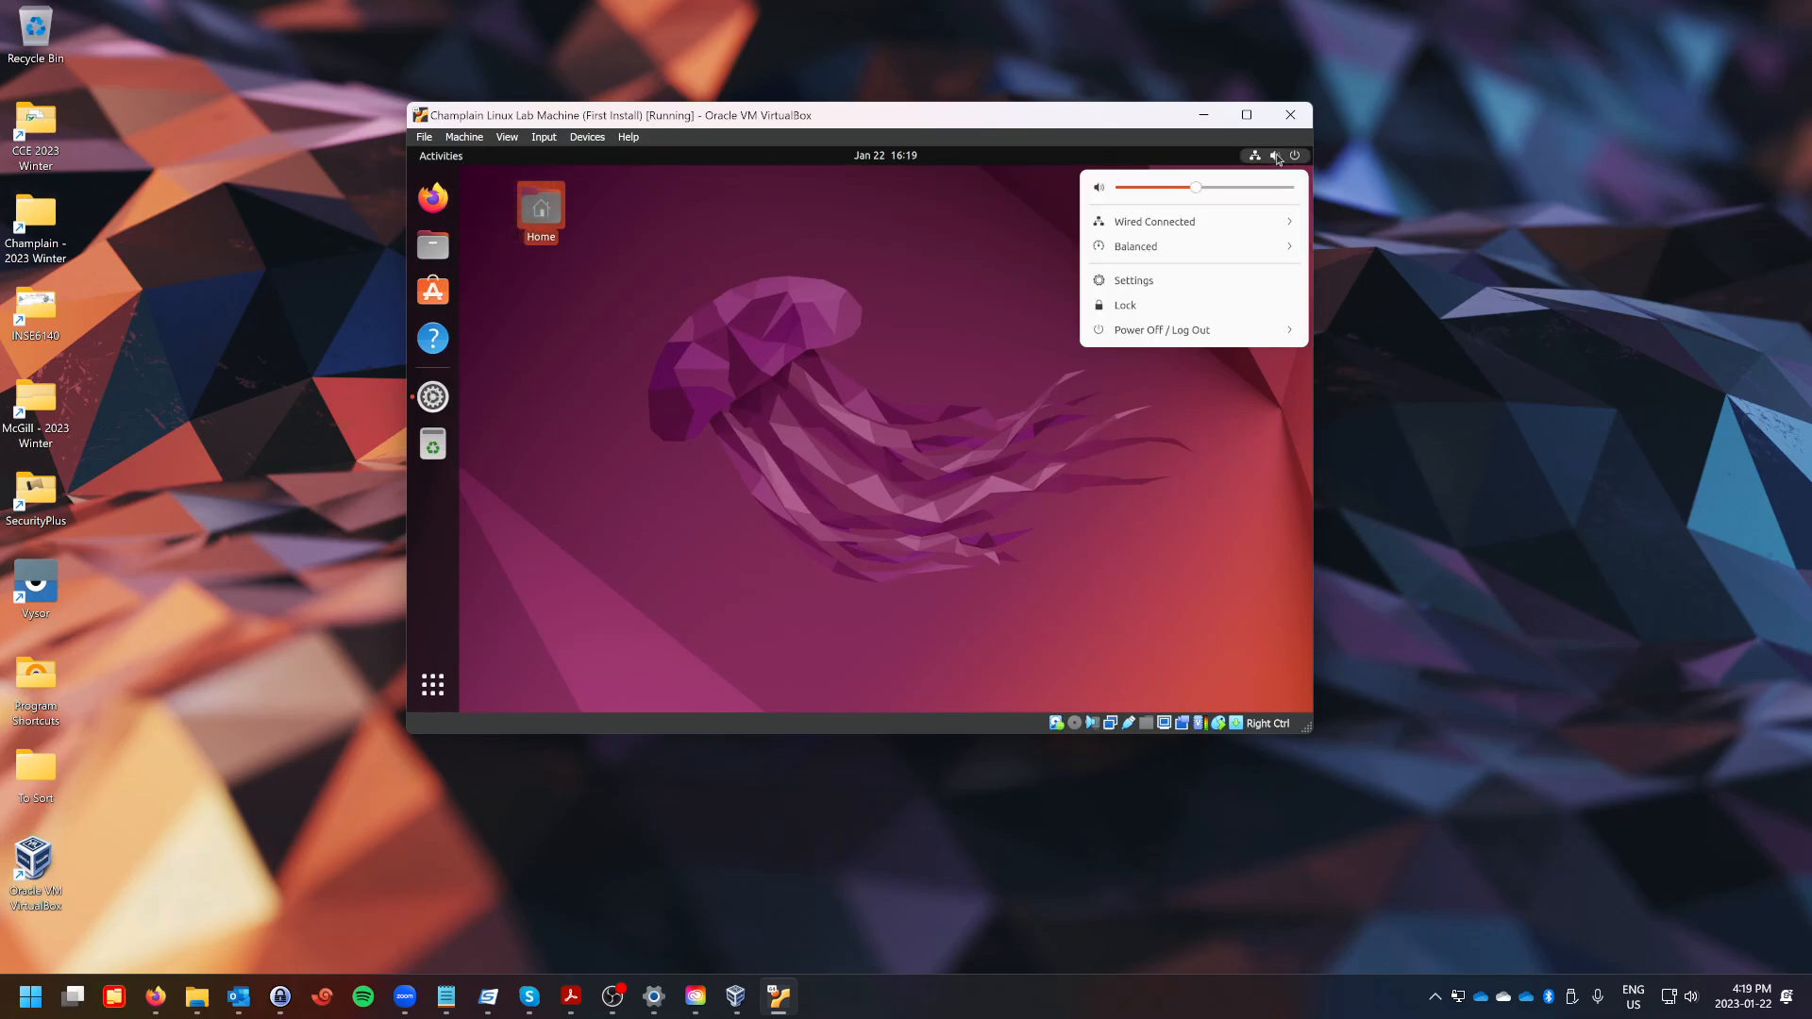
left_click(1140, 336)
left_click(1137, 406)
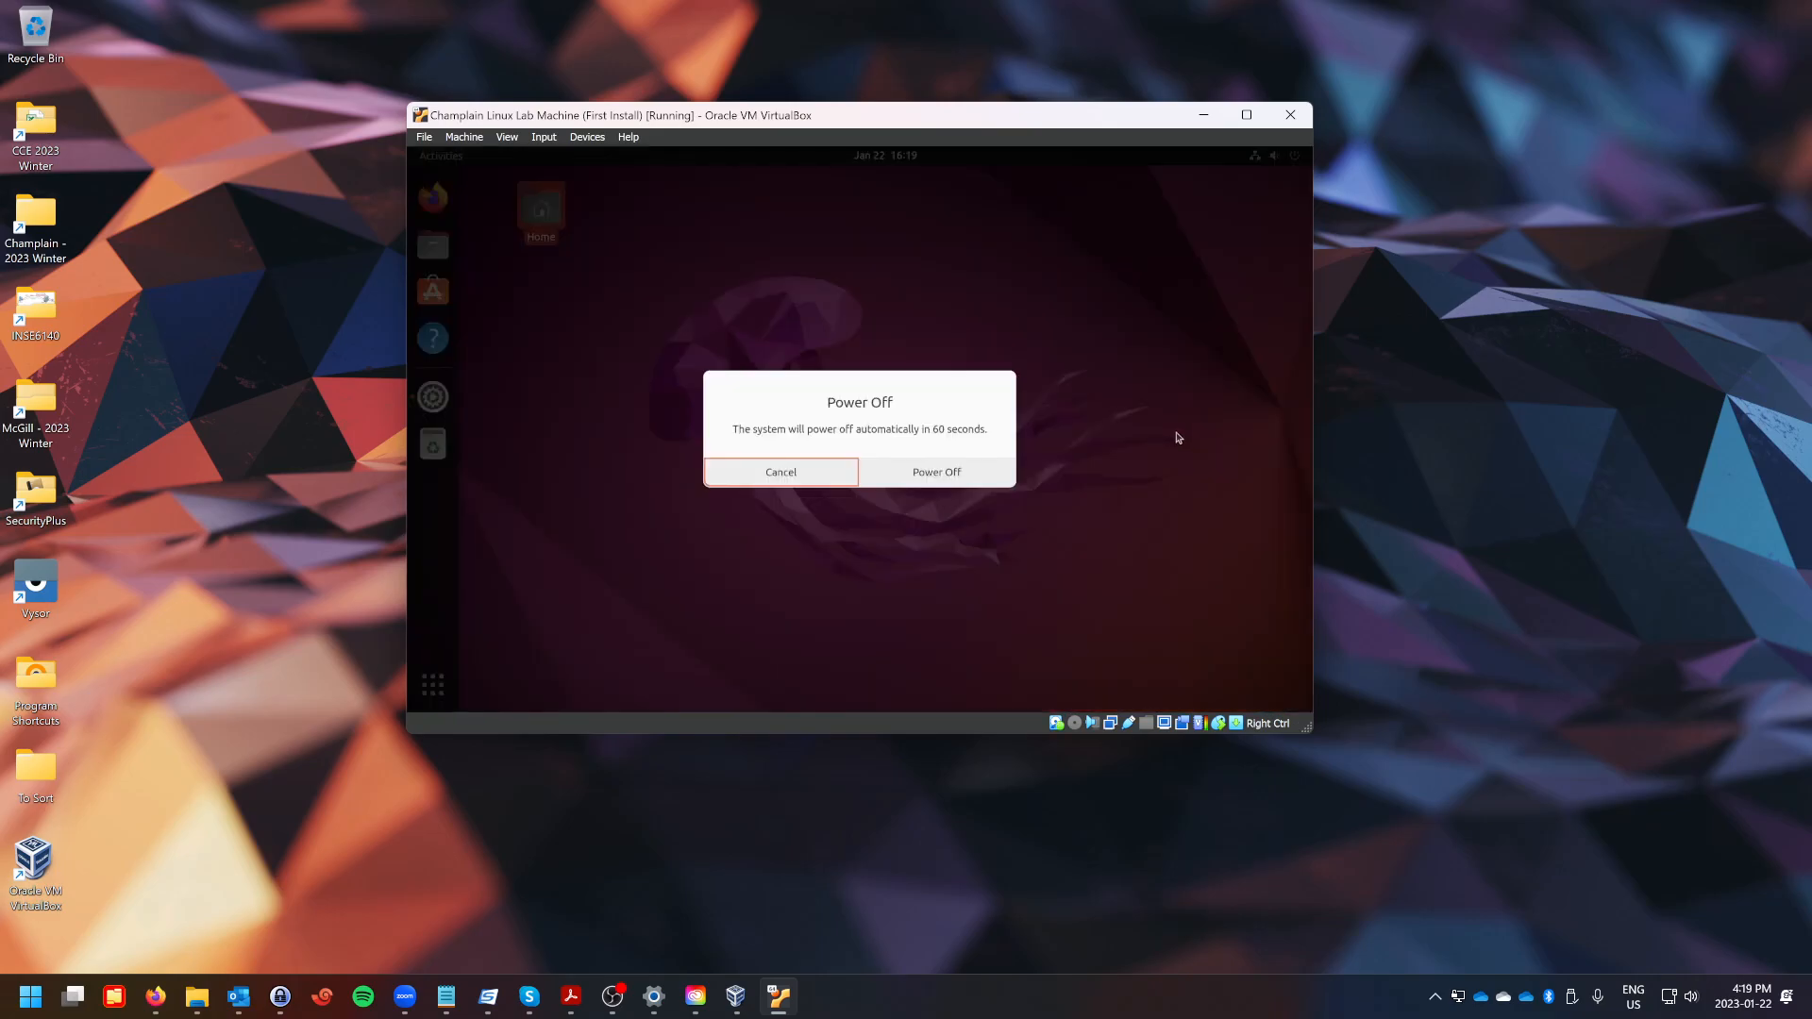
left_click(920, 475)
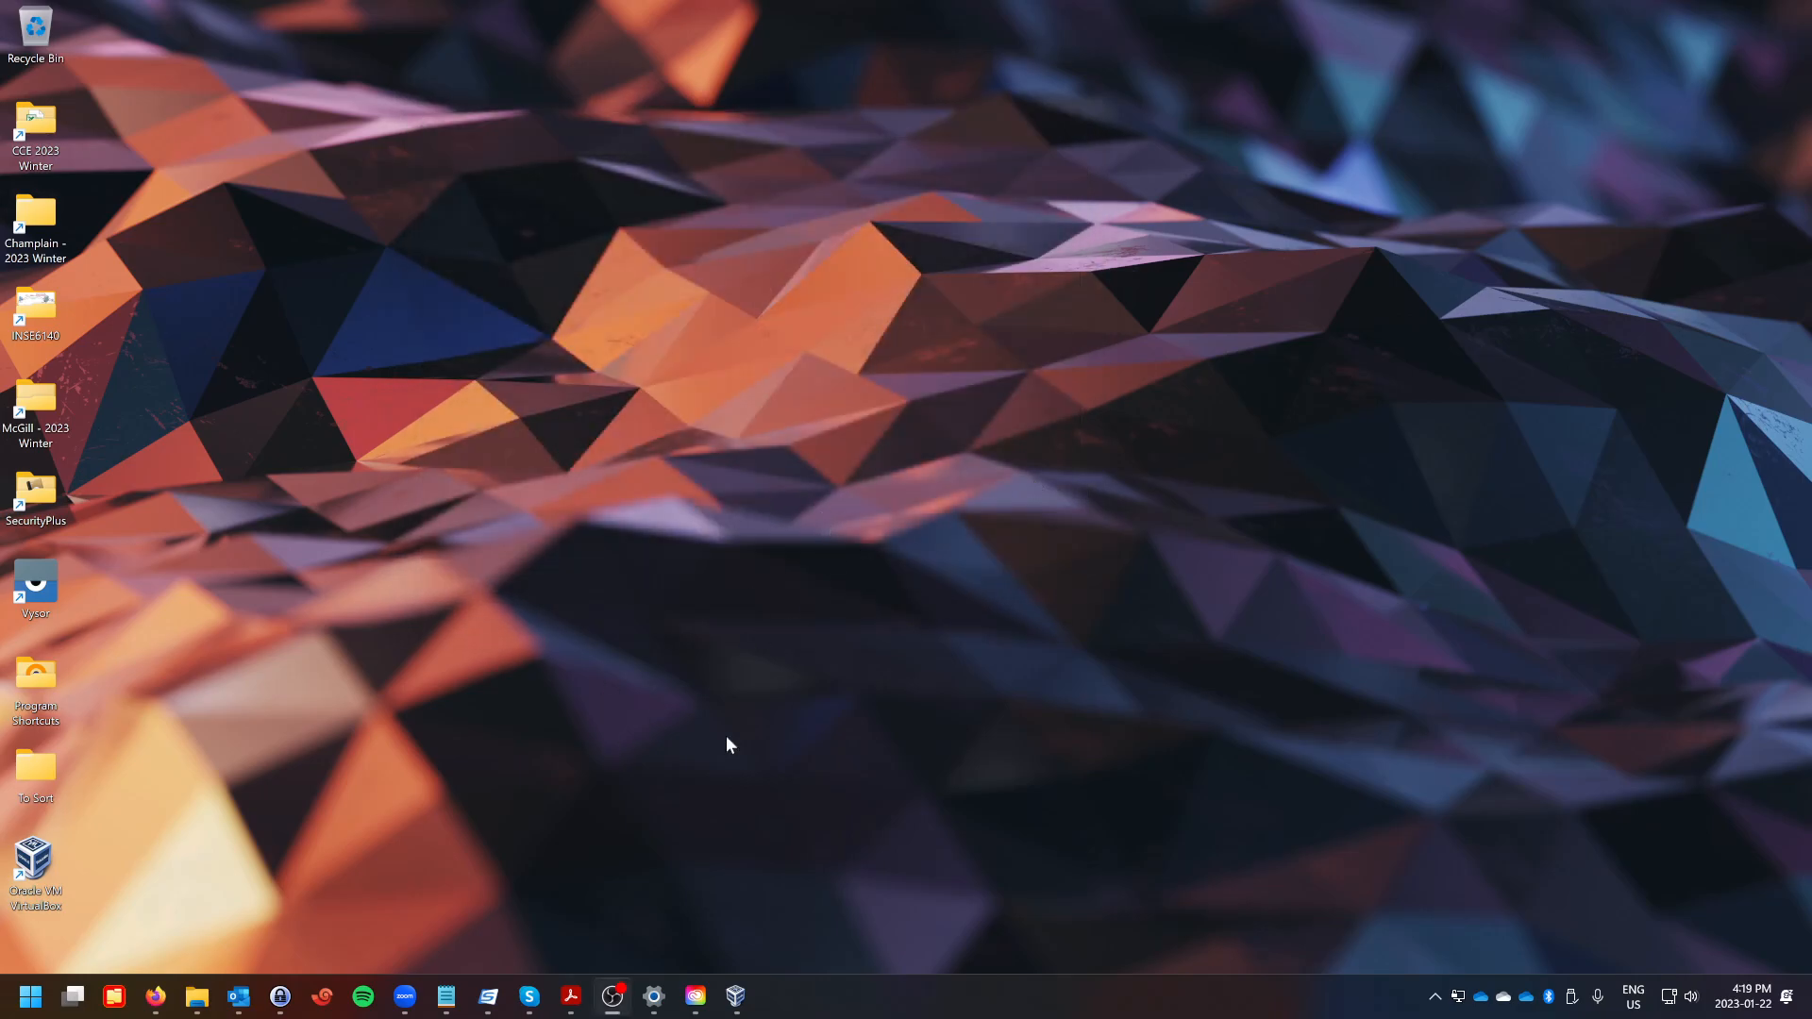
Start the Champlain Linux Lab Machine from the VirtualBox Manager and minimise the manager.
left_click(735, 996)
left_click_drag(1051, 106, 1007, 138)
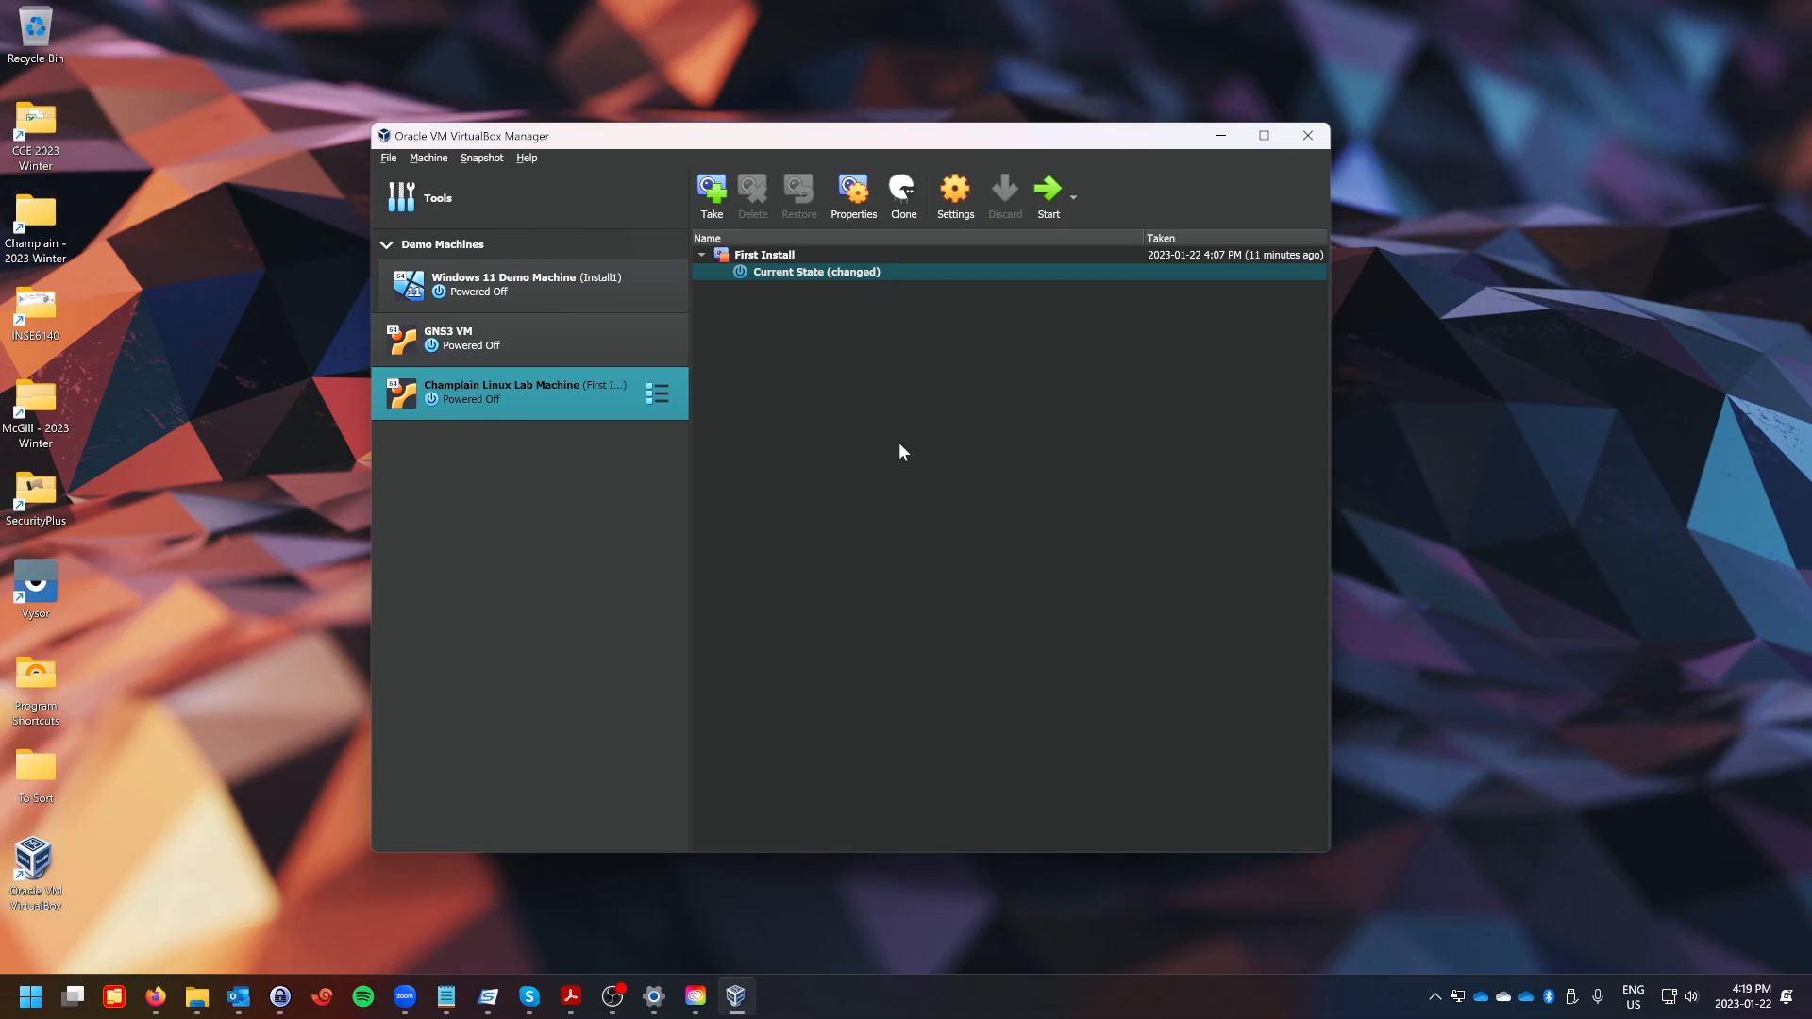
left_click(1047, 190)
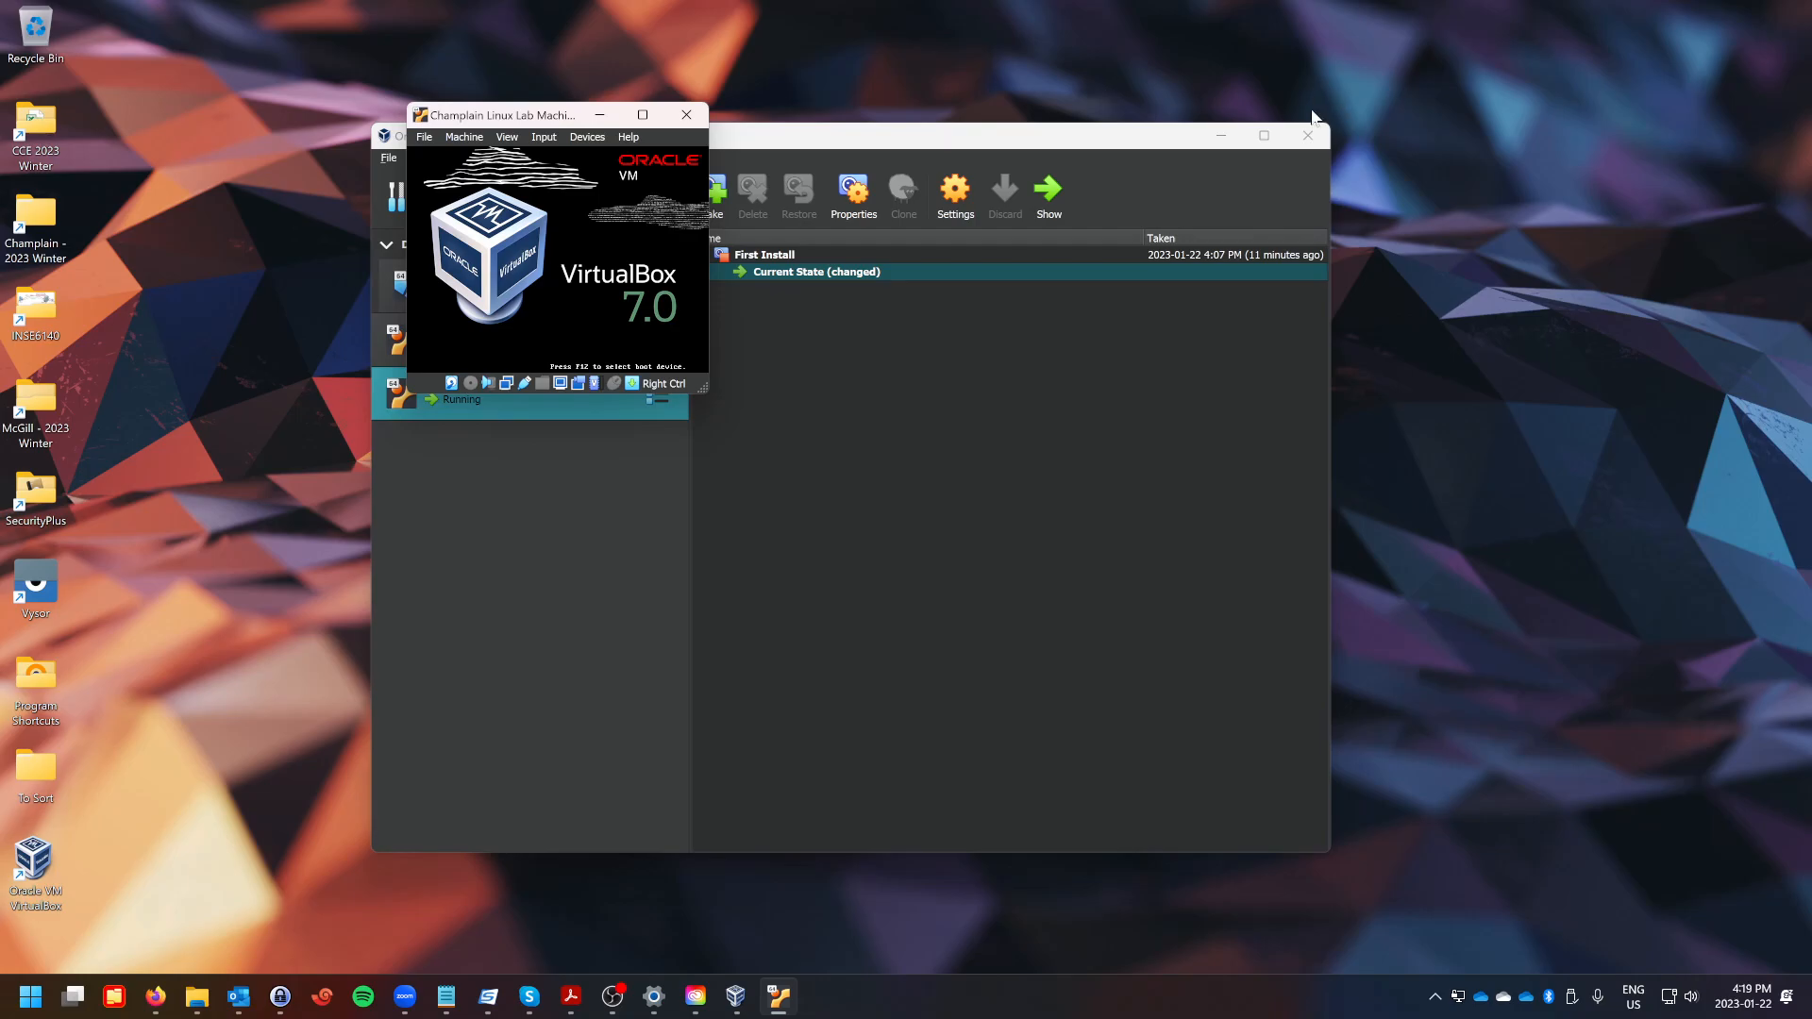
left_click(1221, 135)
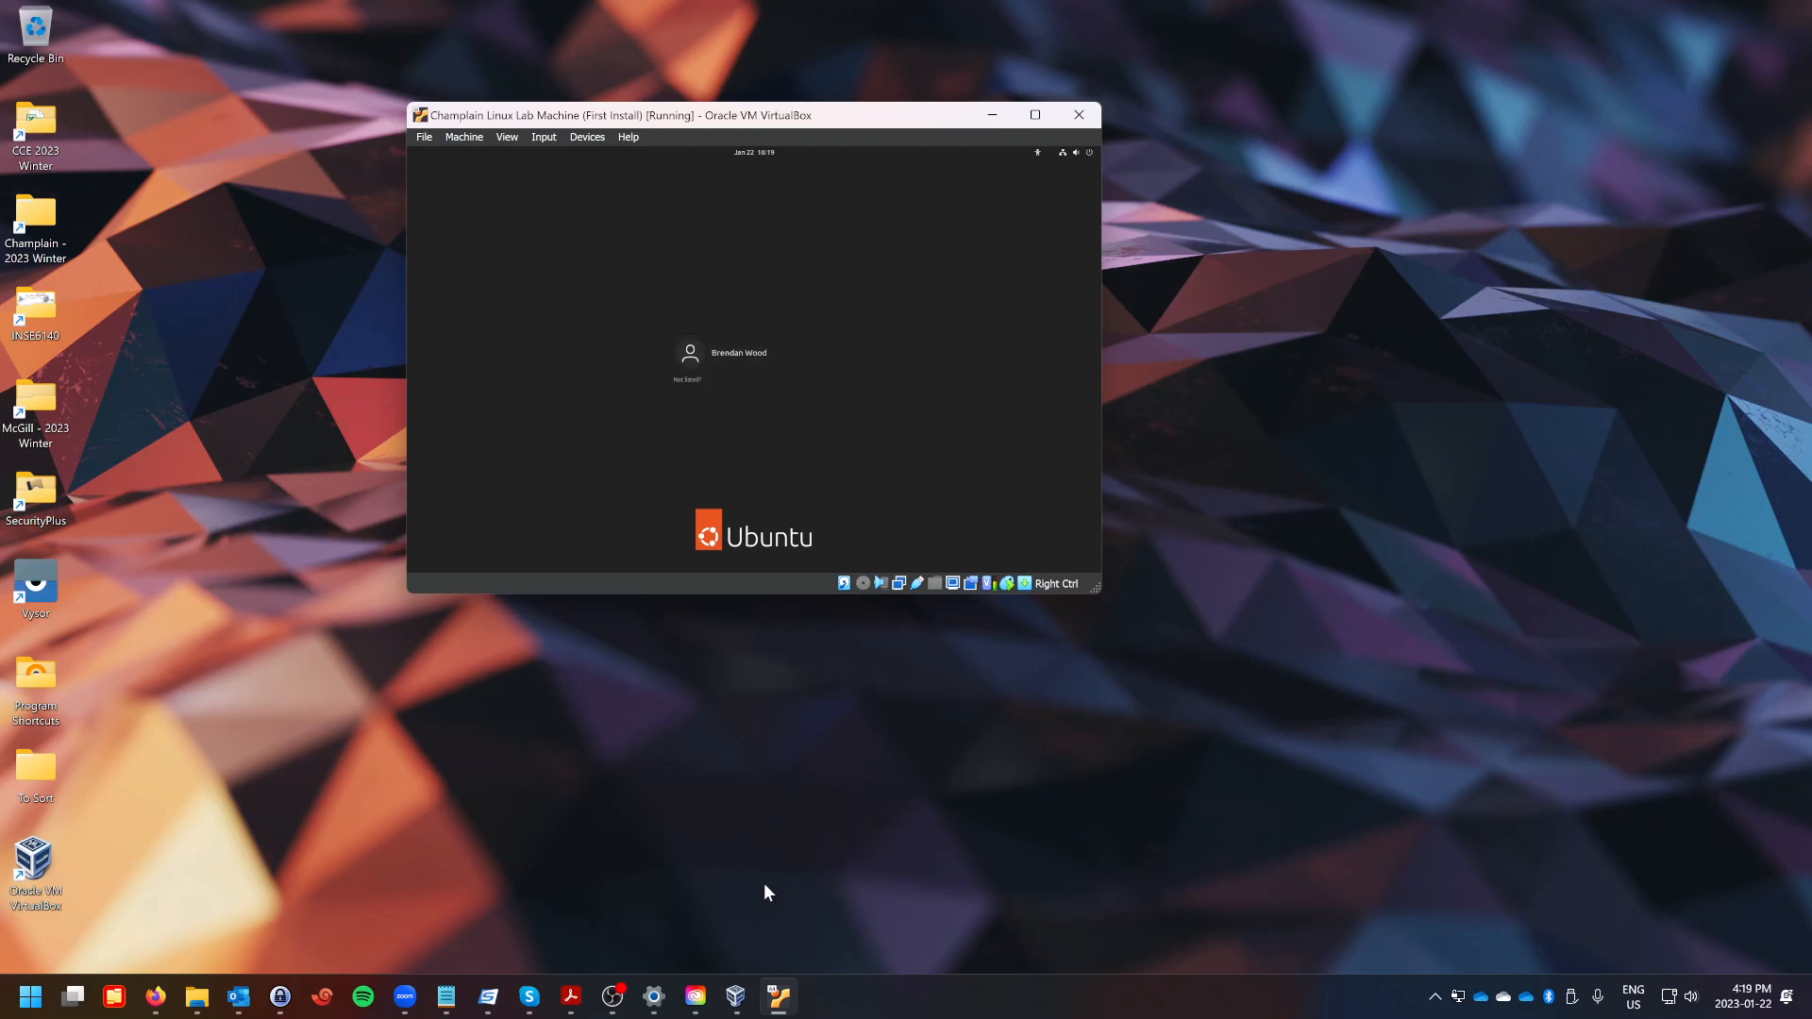
Search Windows for putty and launch PuTTY.
left_click(324, 774)
key("super")
type("putty")
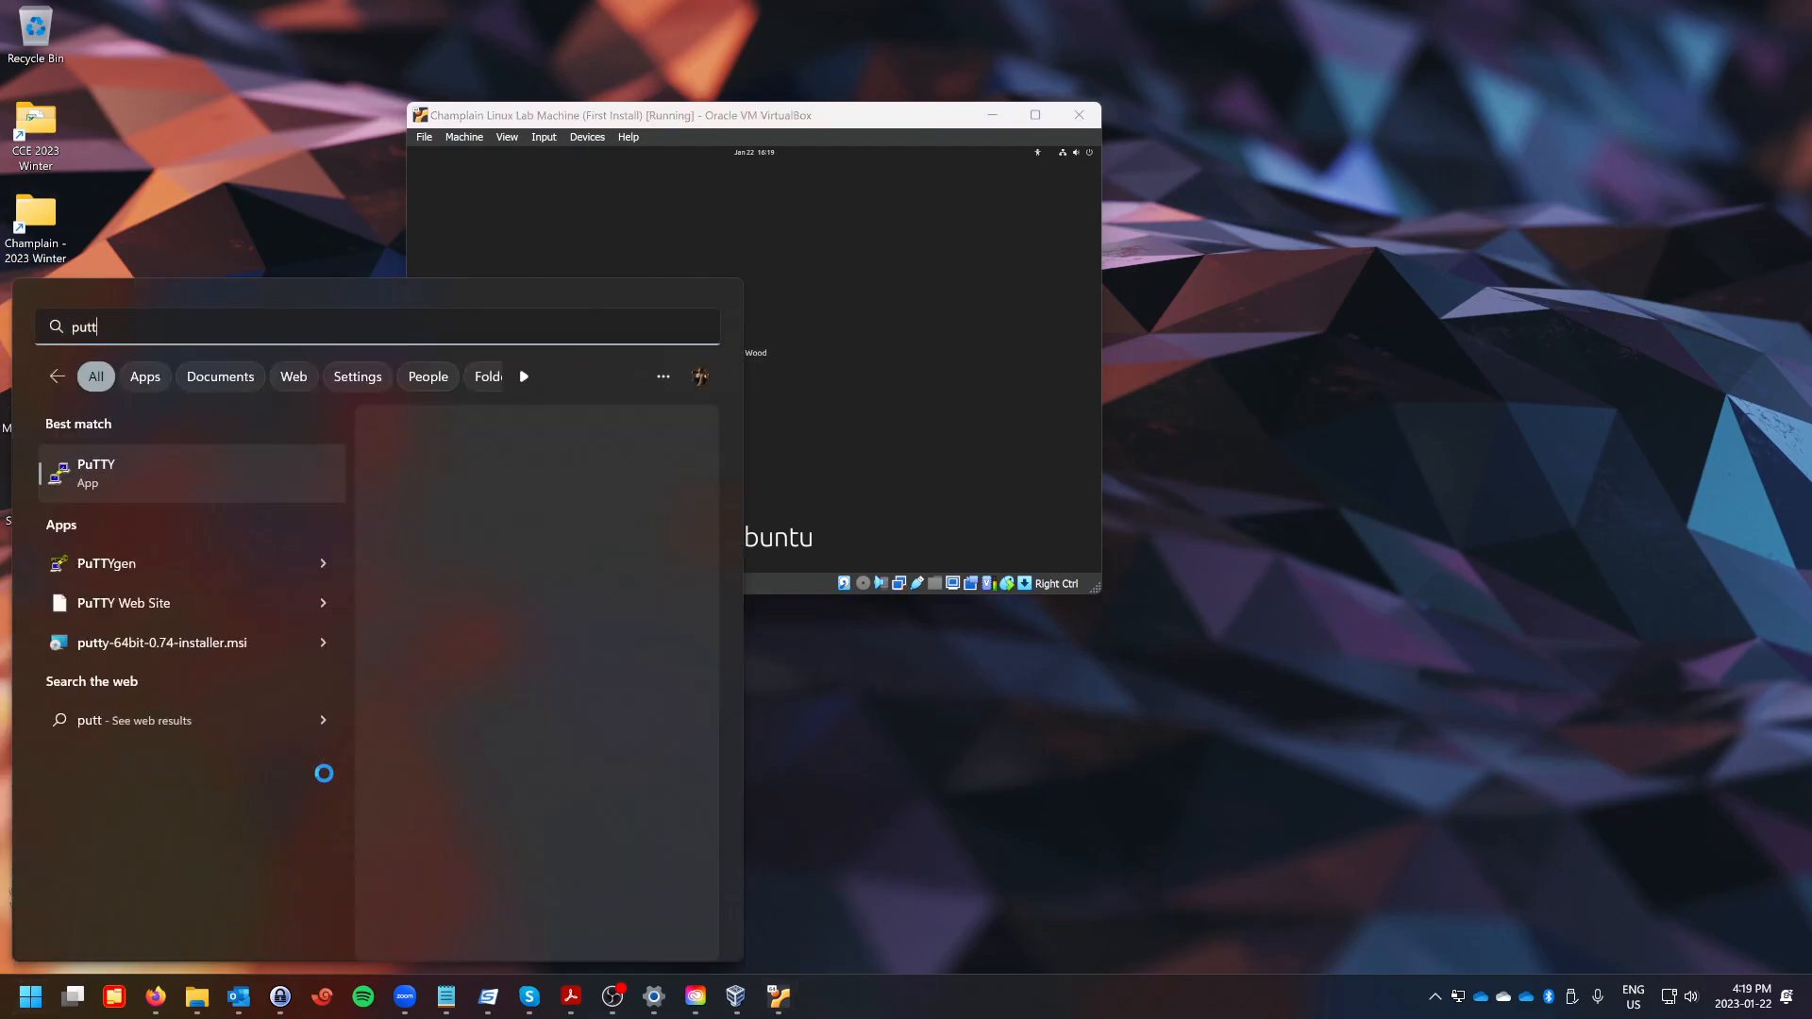
key("Return")
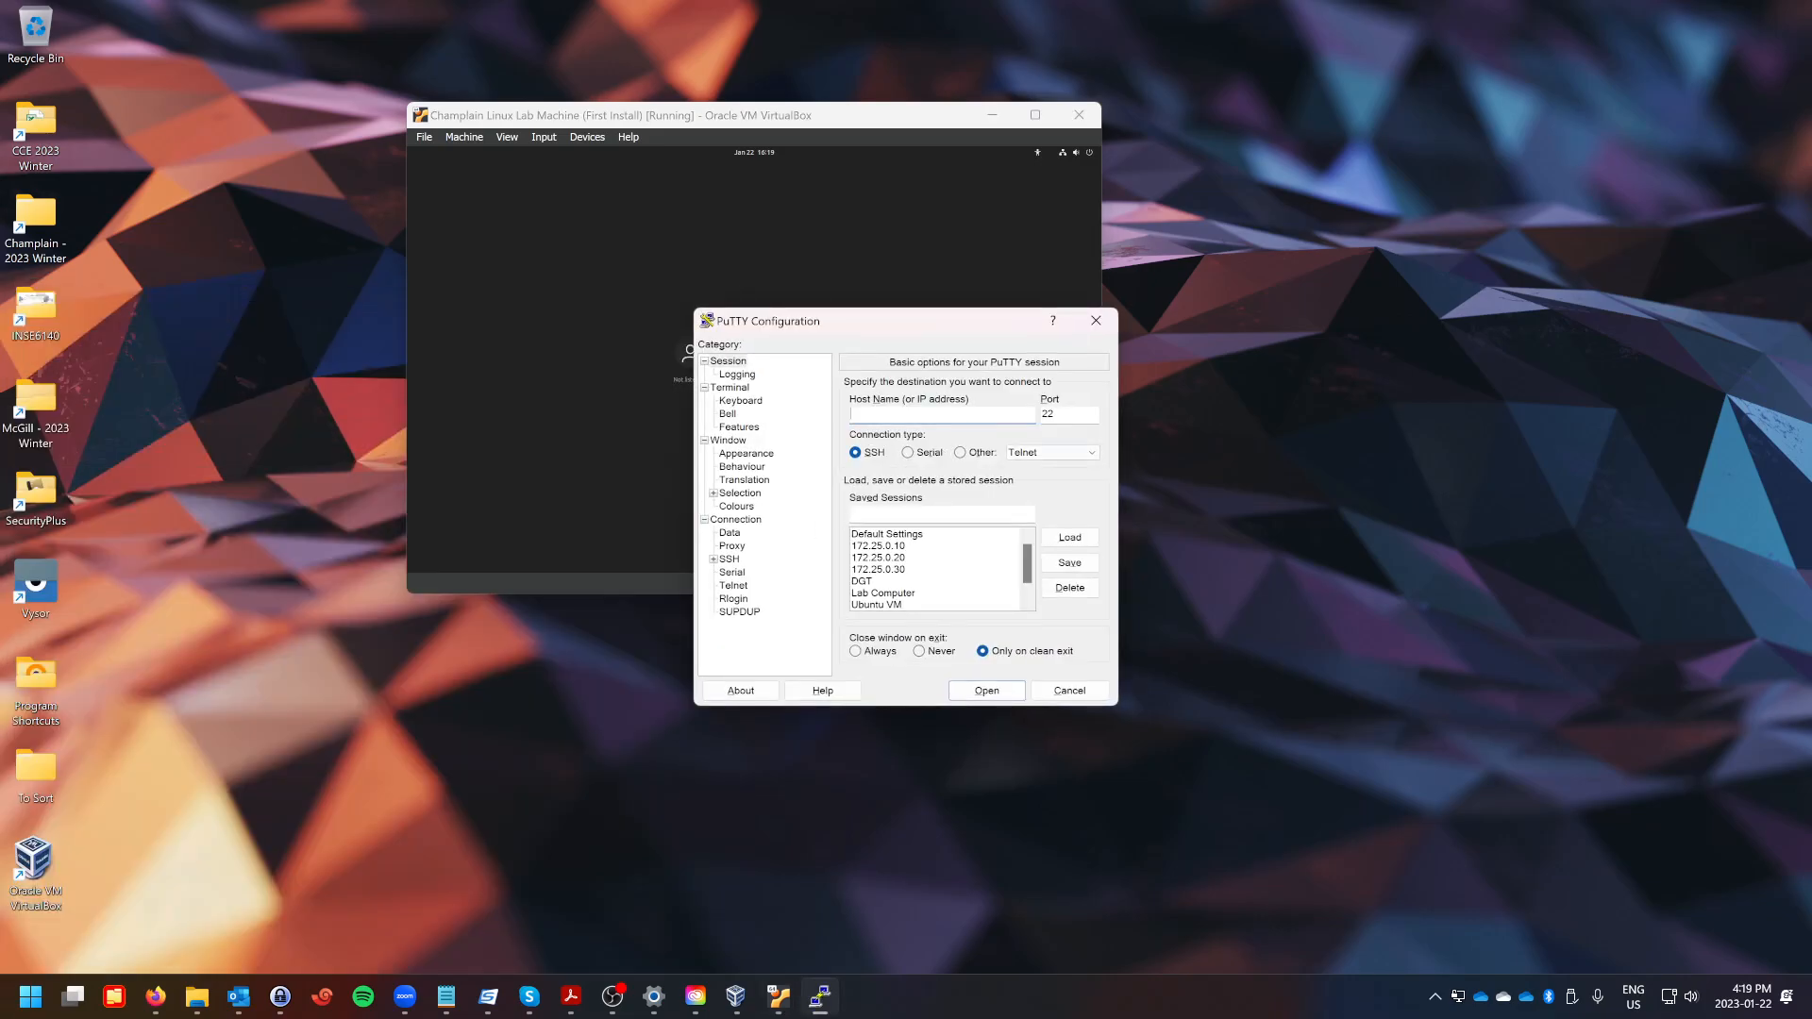
Open the saved Lab Computer session in PuTTY.
scroll(886, 571, "down", 1)
left_click(886, 570)
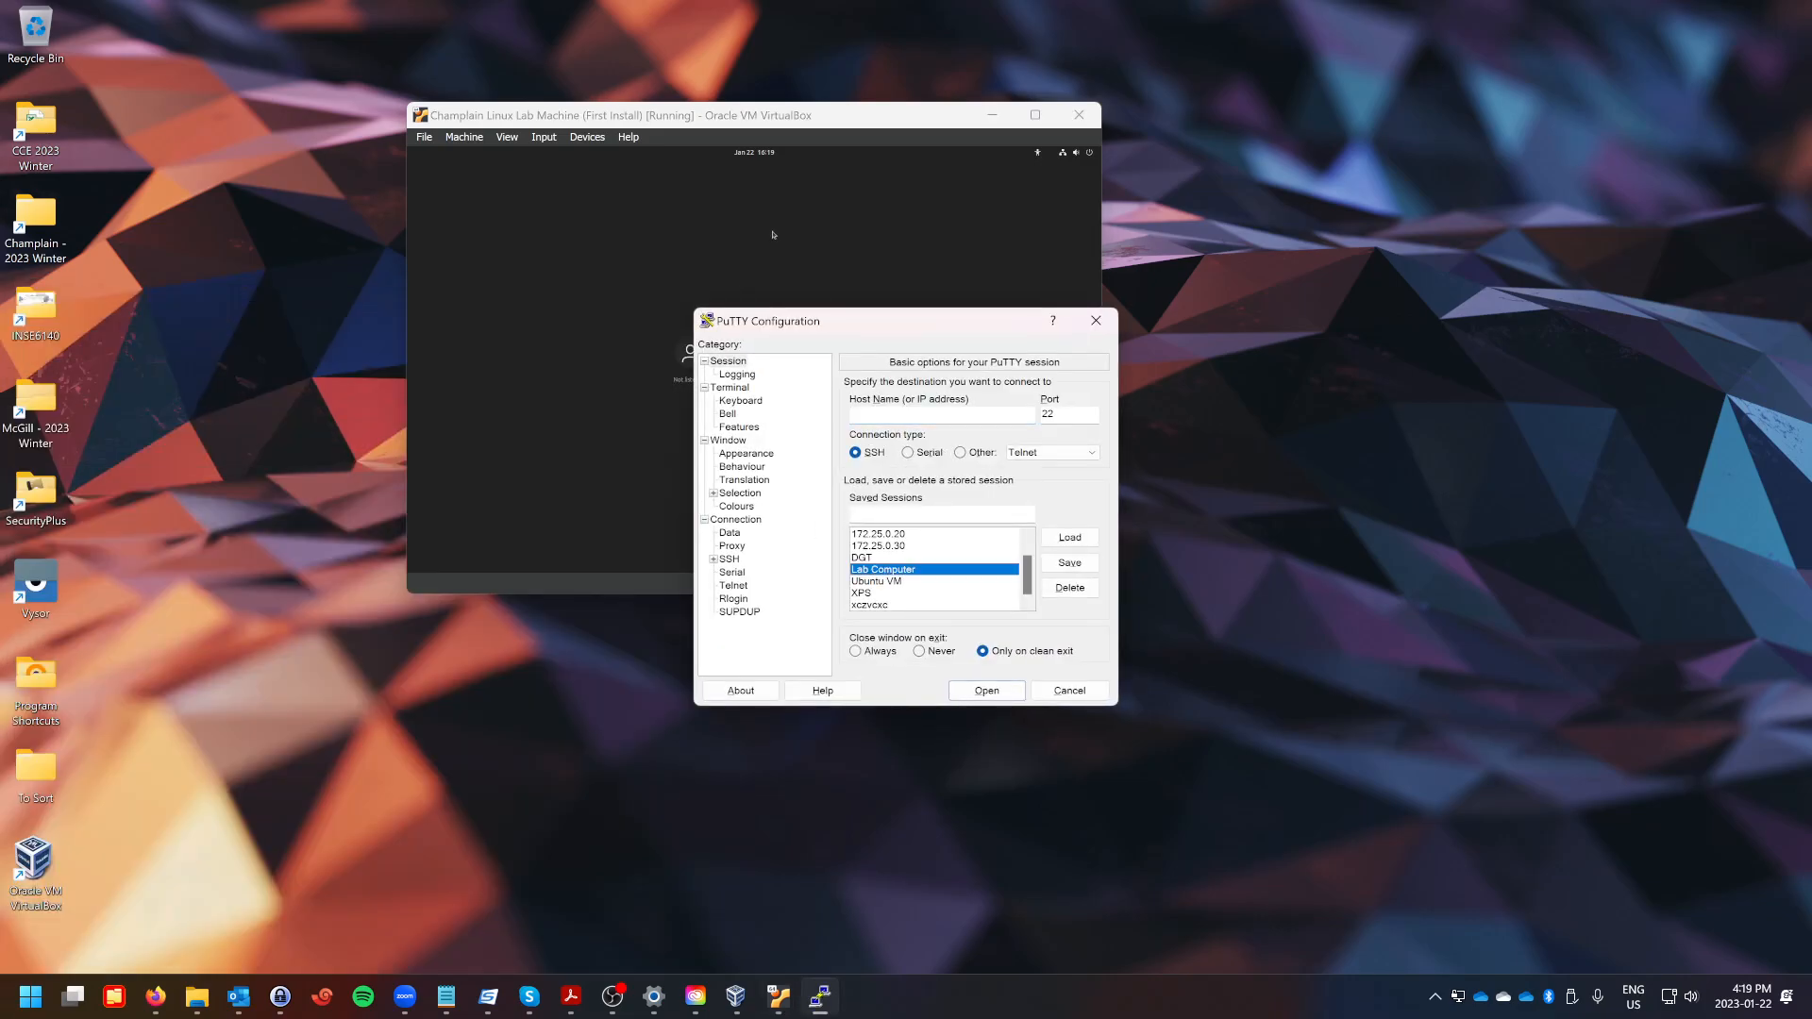
double_click(887, 571)
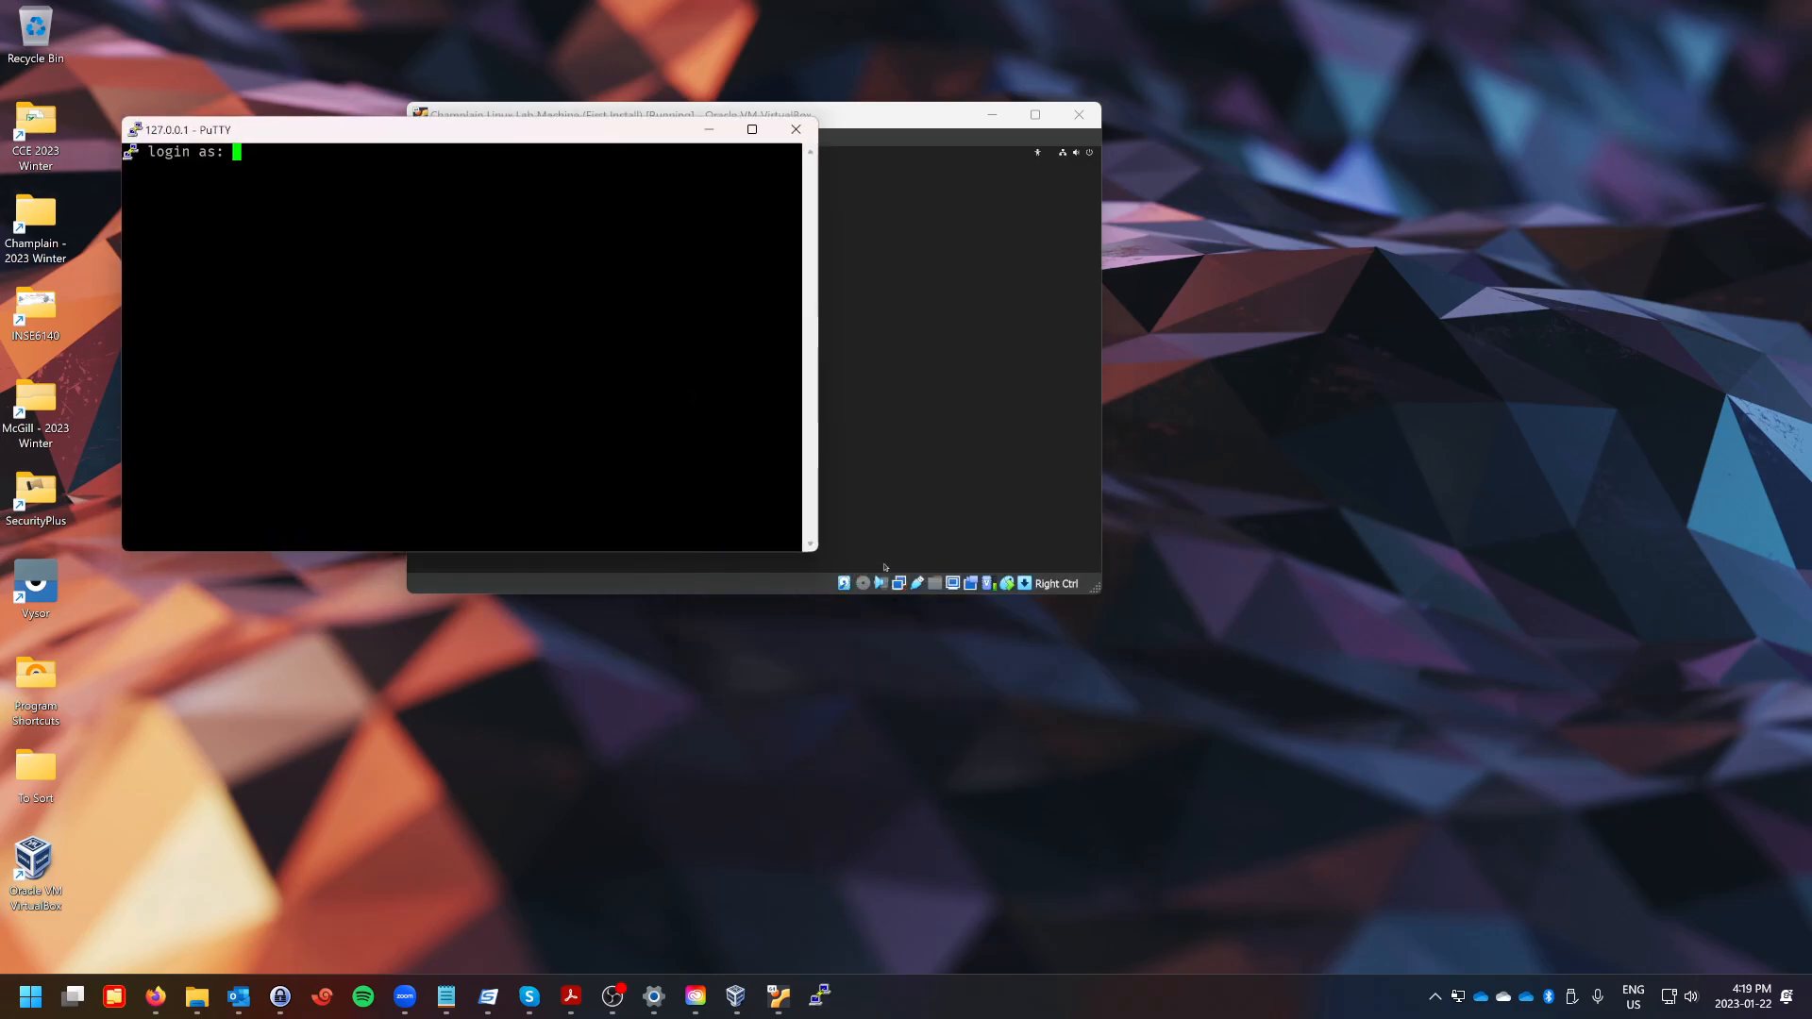
Log in to the SSH session with the user's login name and account password.
left_click_drag(349, 142, 1081, 417)
type("bwood")
key("Return")
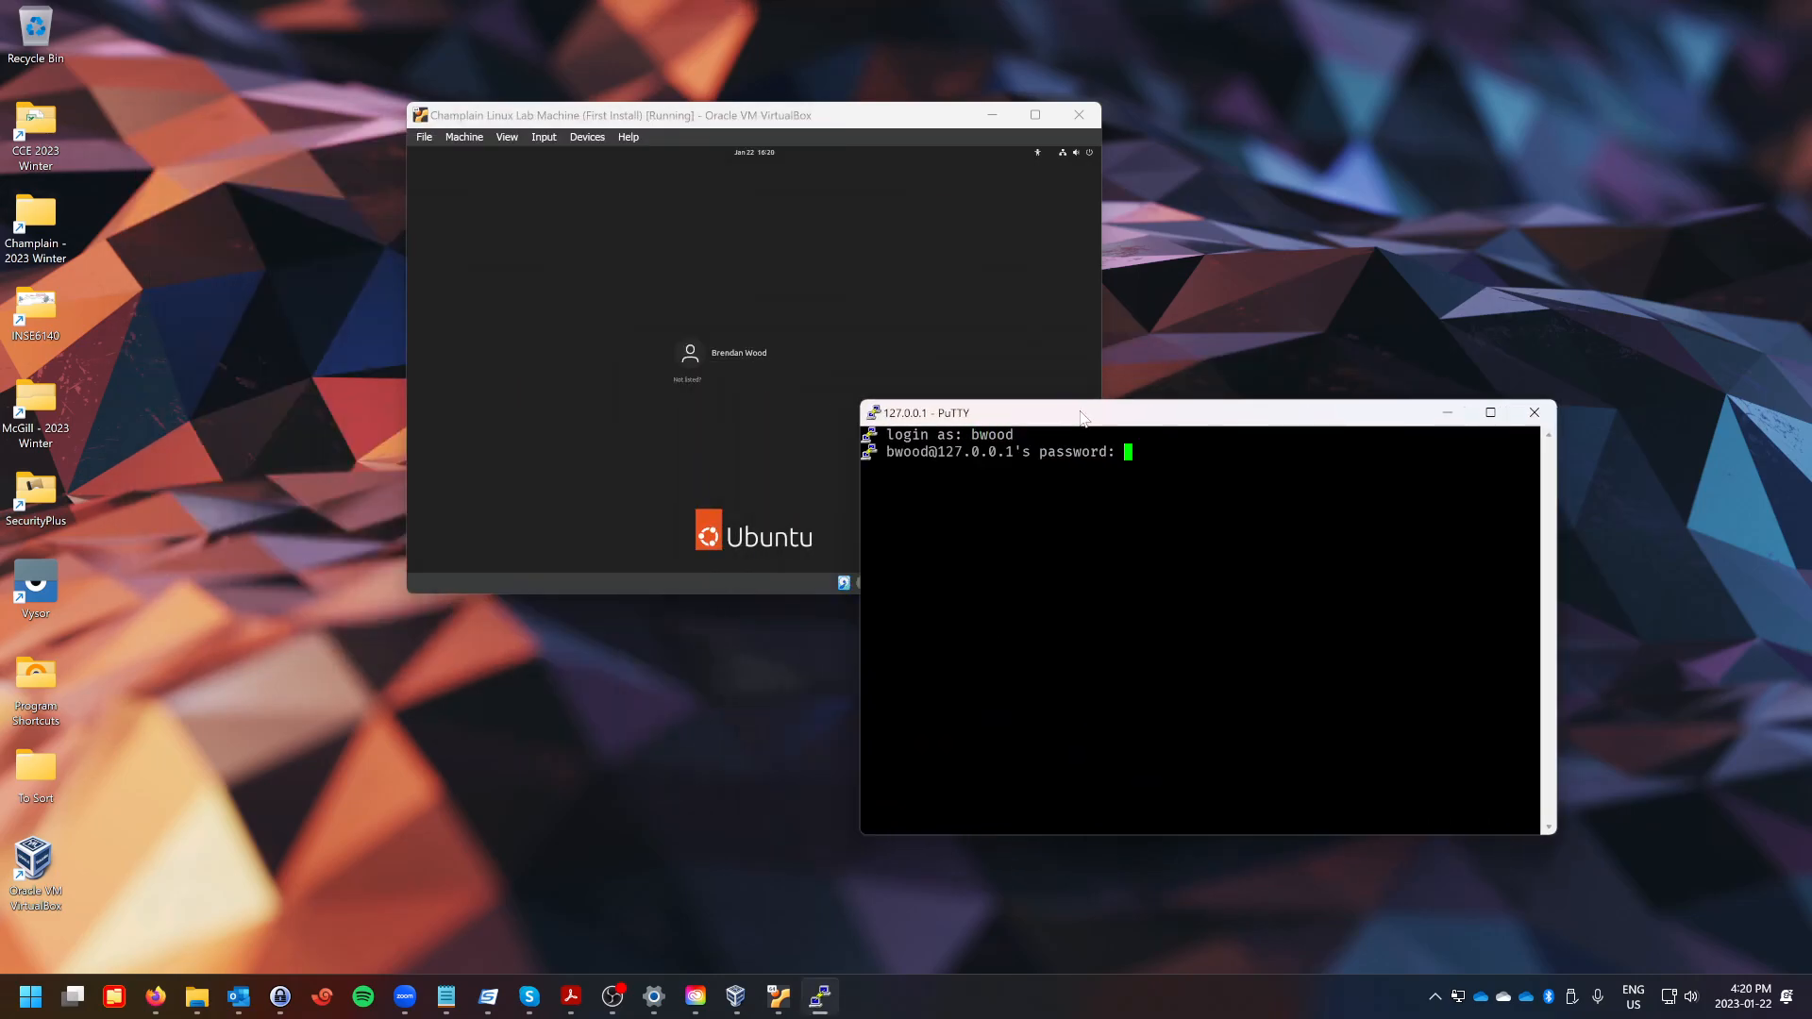
key("Return")
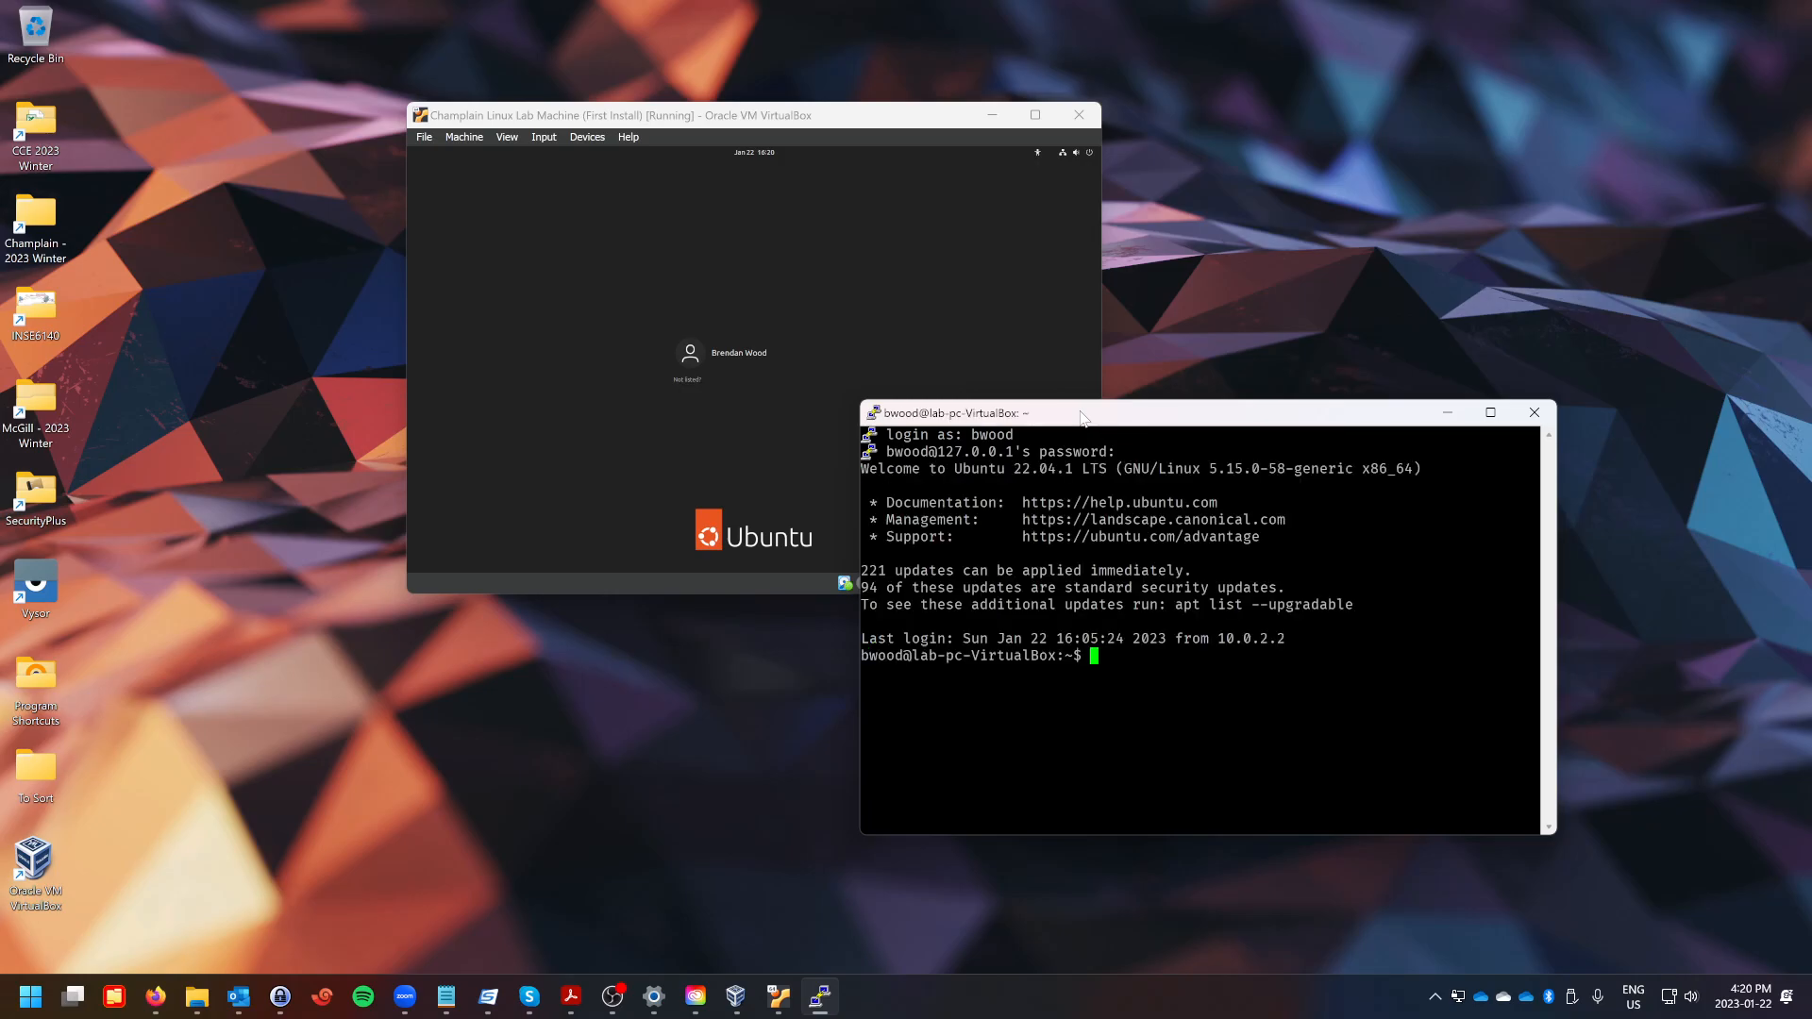
Move the virtual machine window aside and reposition and enlarge the PuTTY terminal.
left_click_drag(862, 115, 625, 147)
left_click(749, 149)
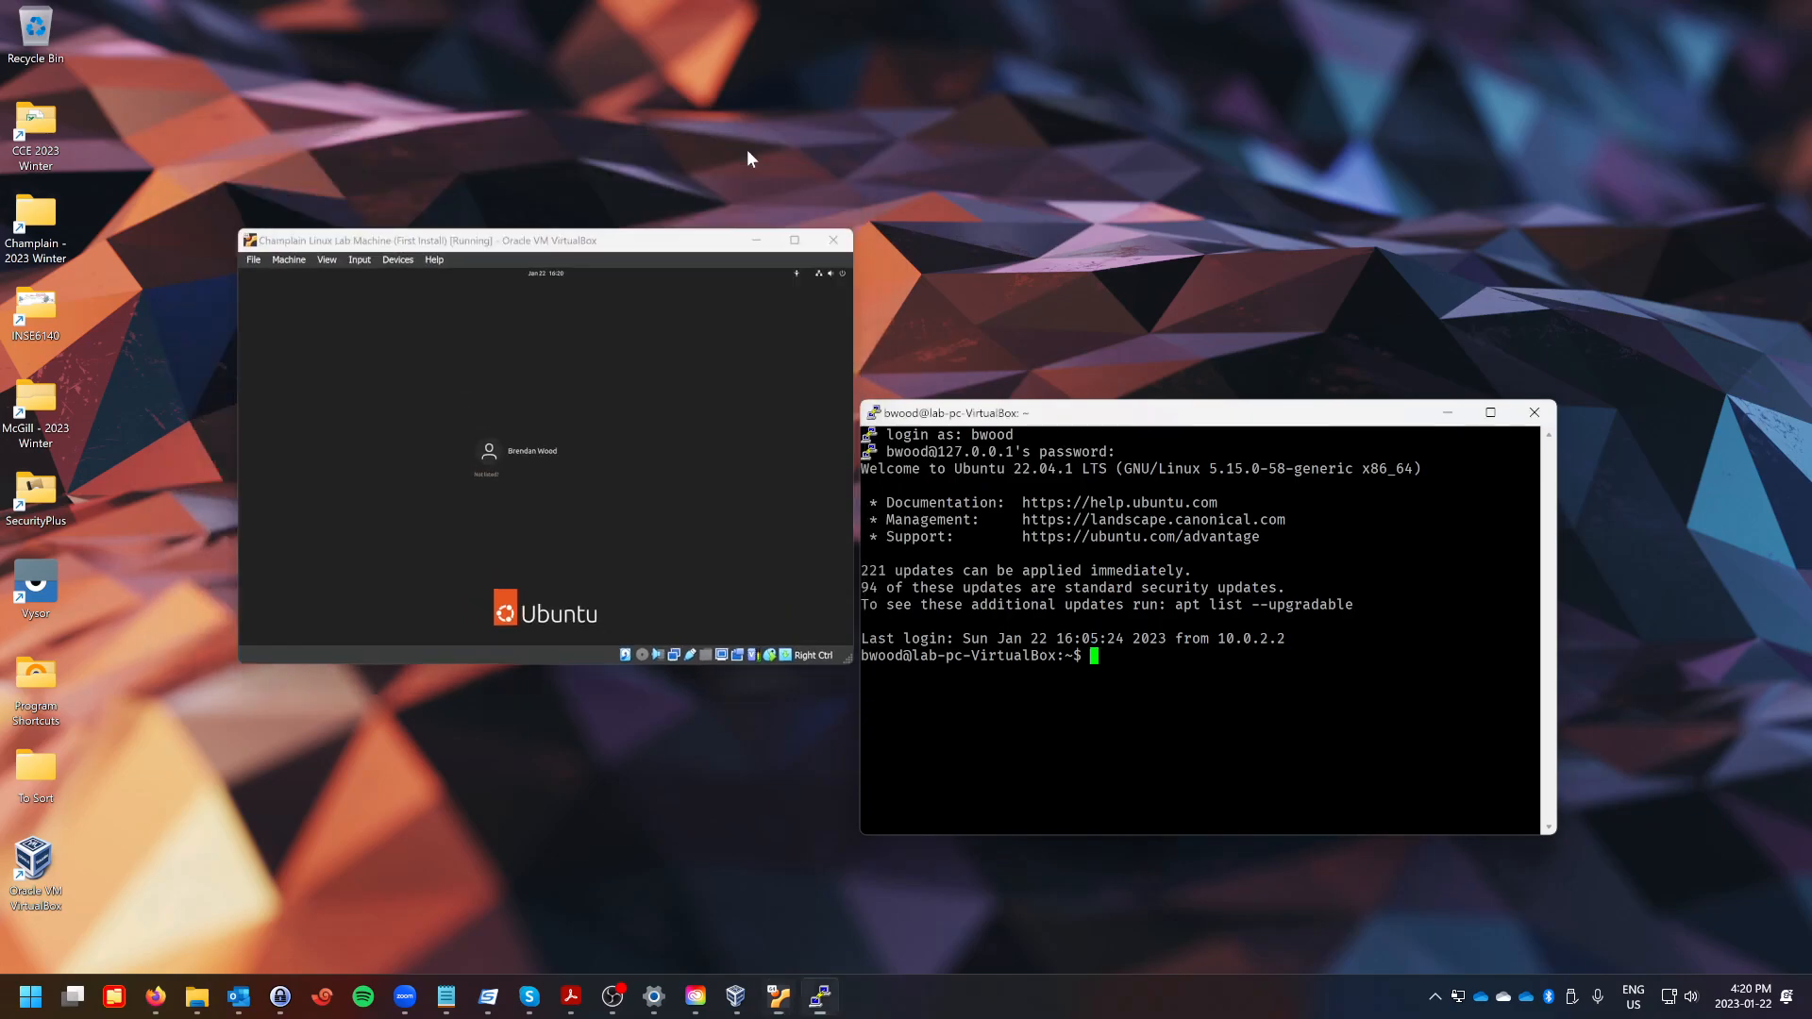
left_click_drag(1064, 406, 736, 92)
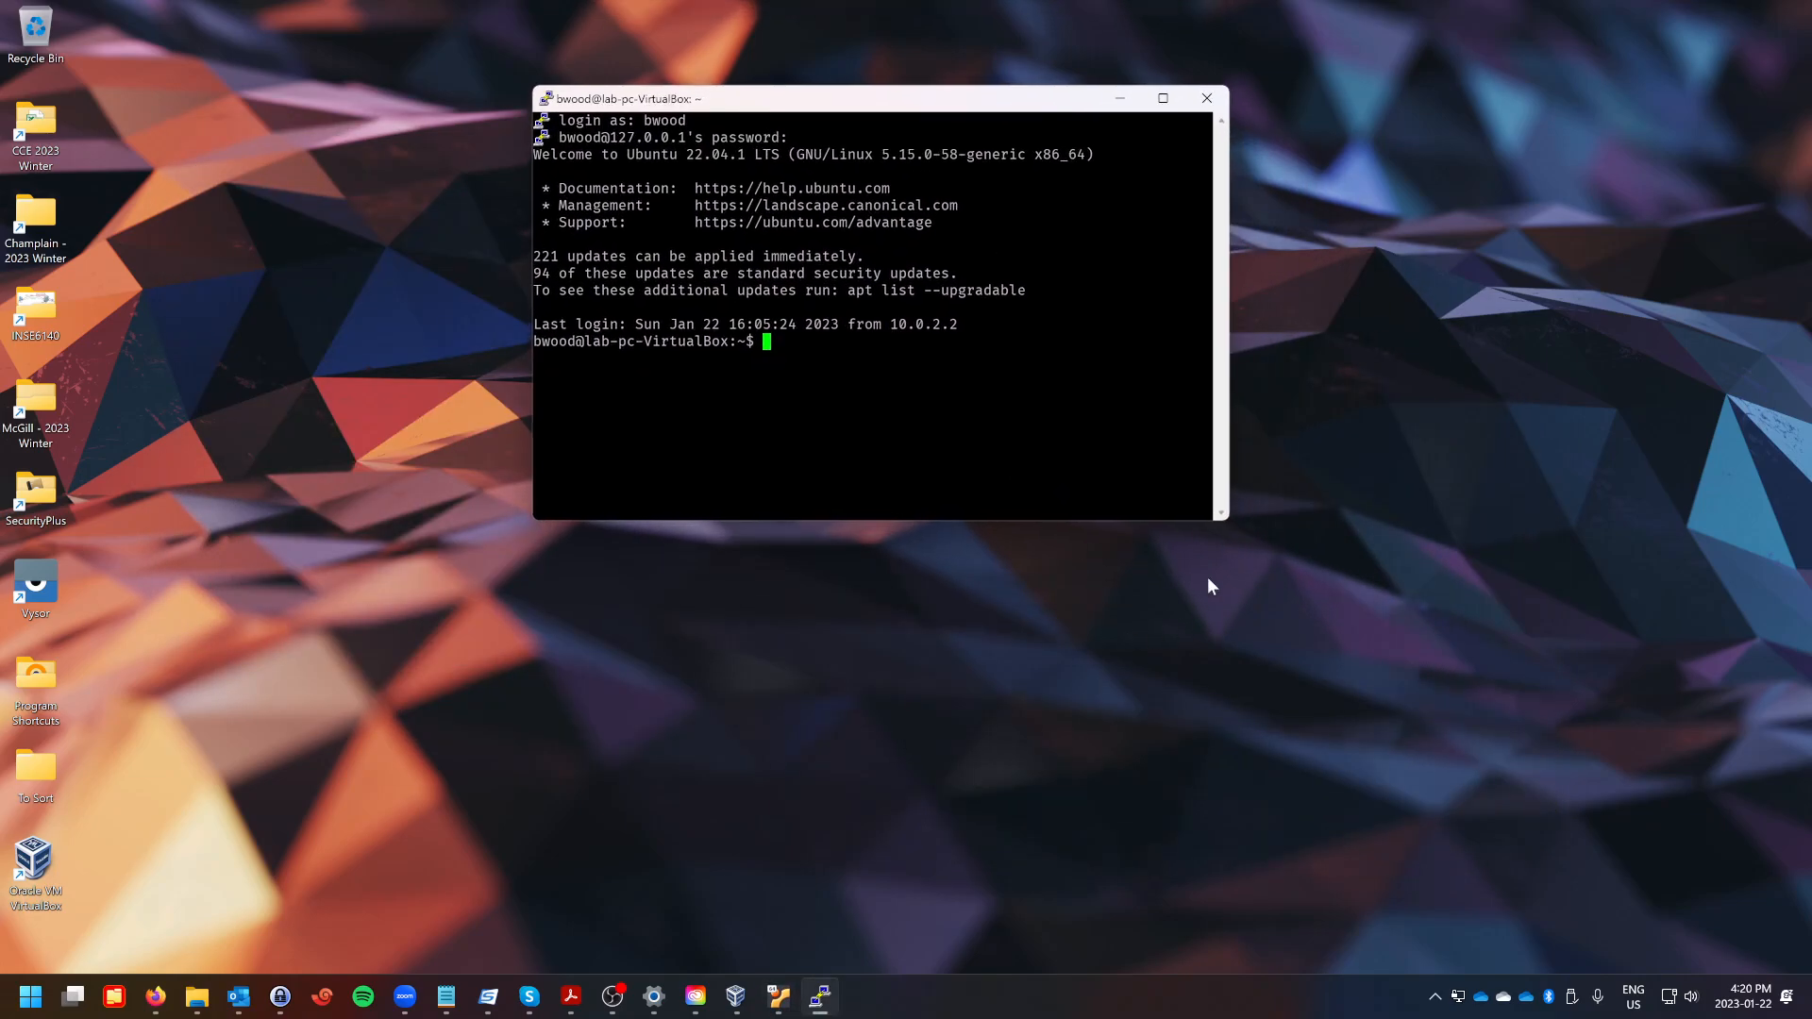
left_click_drag(1231, 543, 1506, 815)
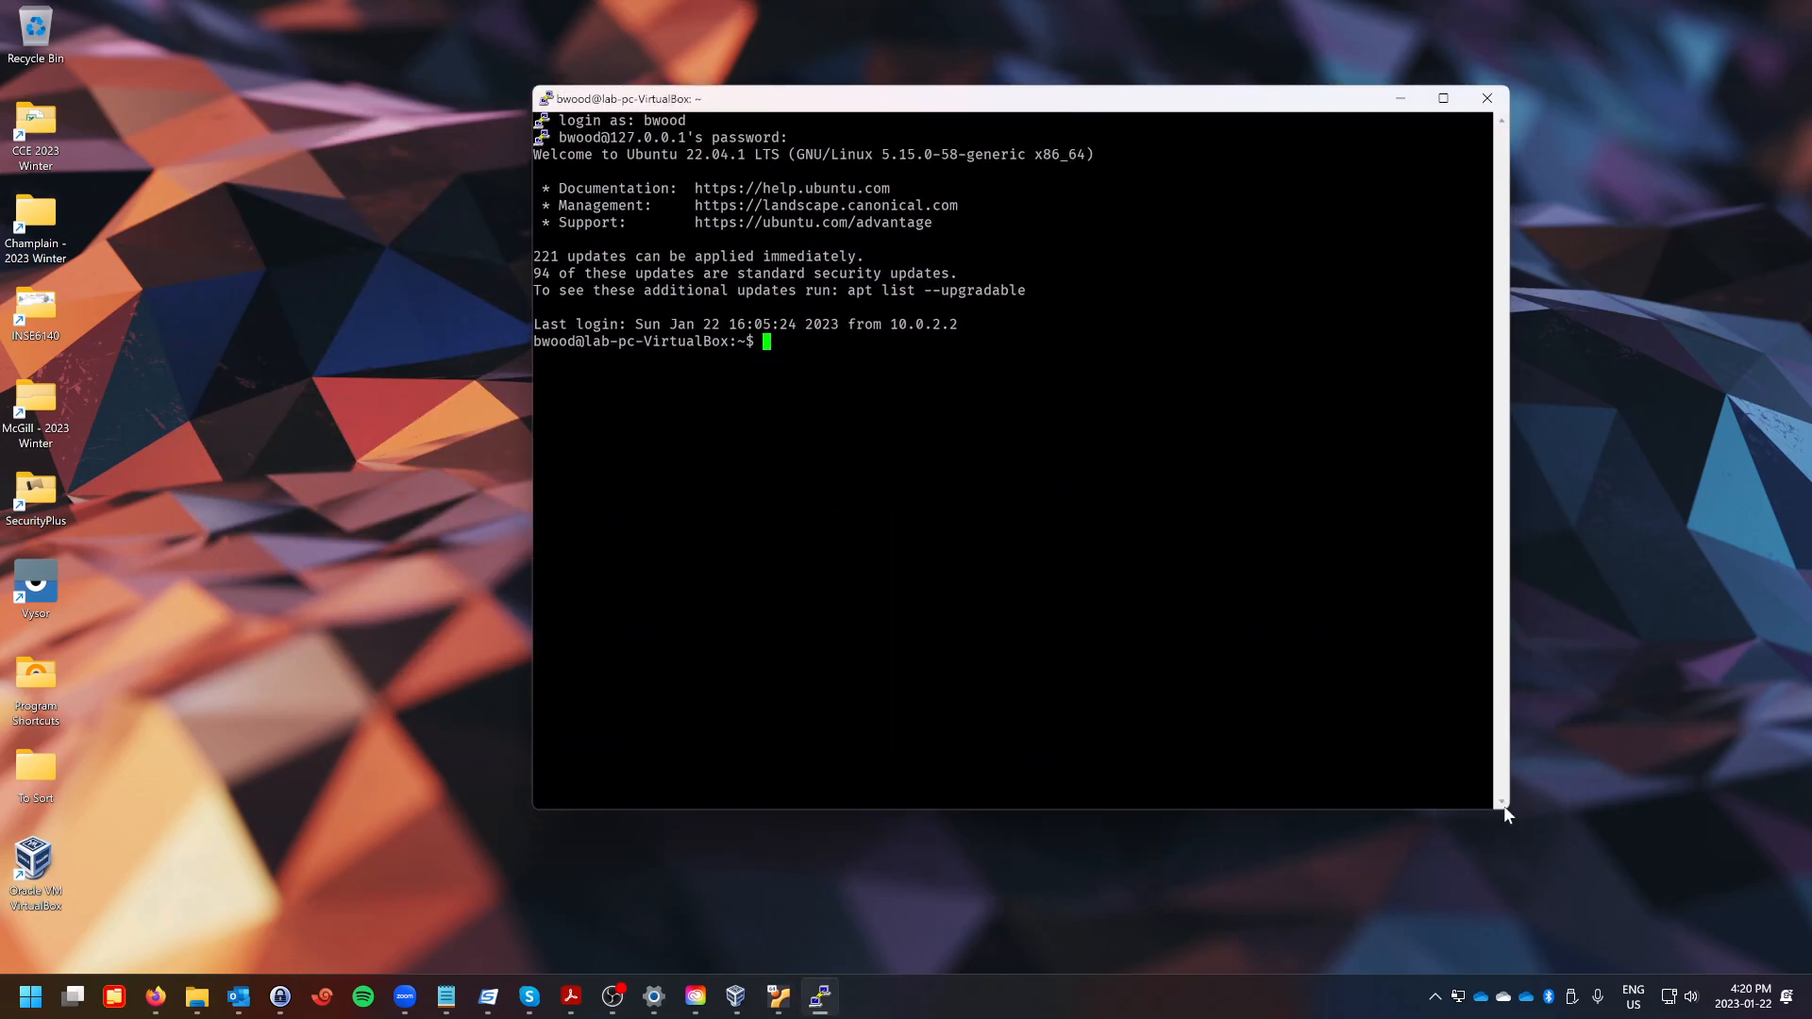
List the home directory contents with ls.
type("ls")
key("Return")
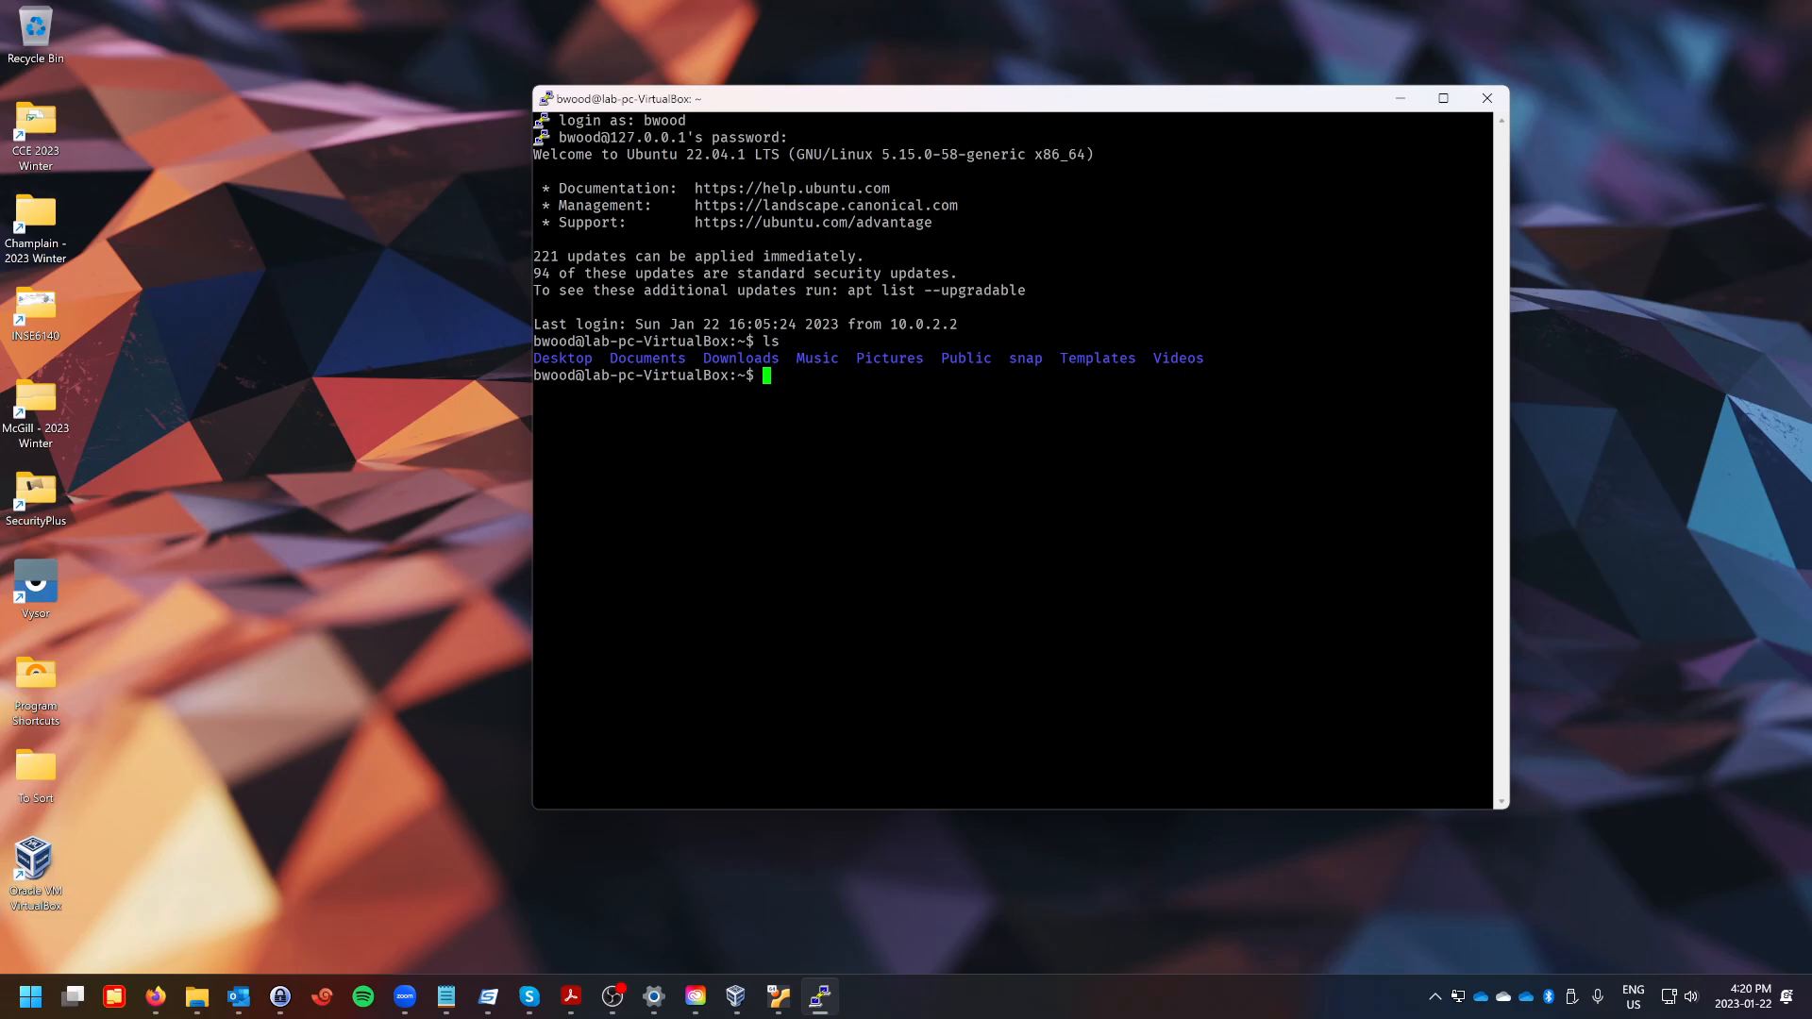
left_click_drag(1035, 103, 909, 67)
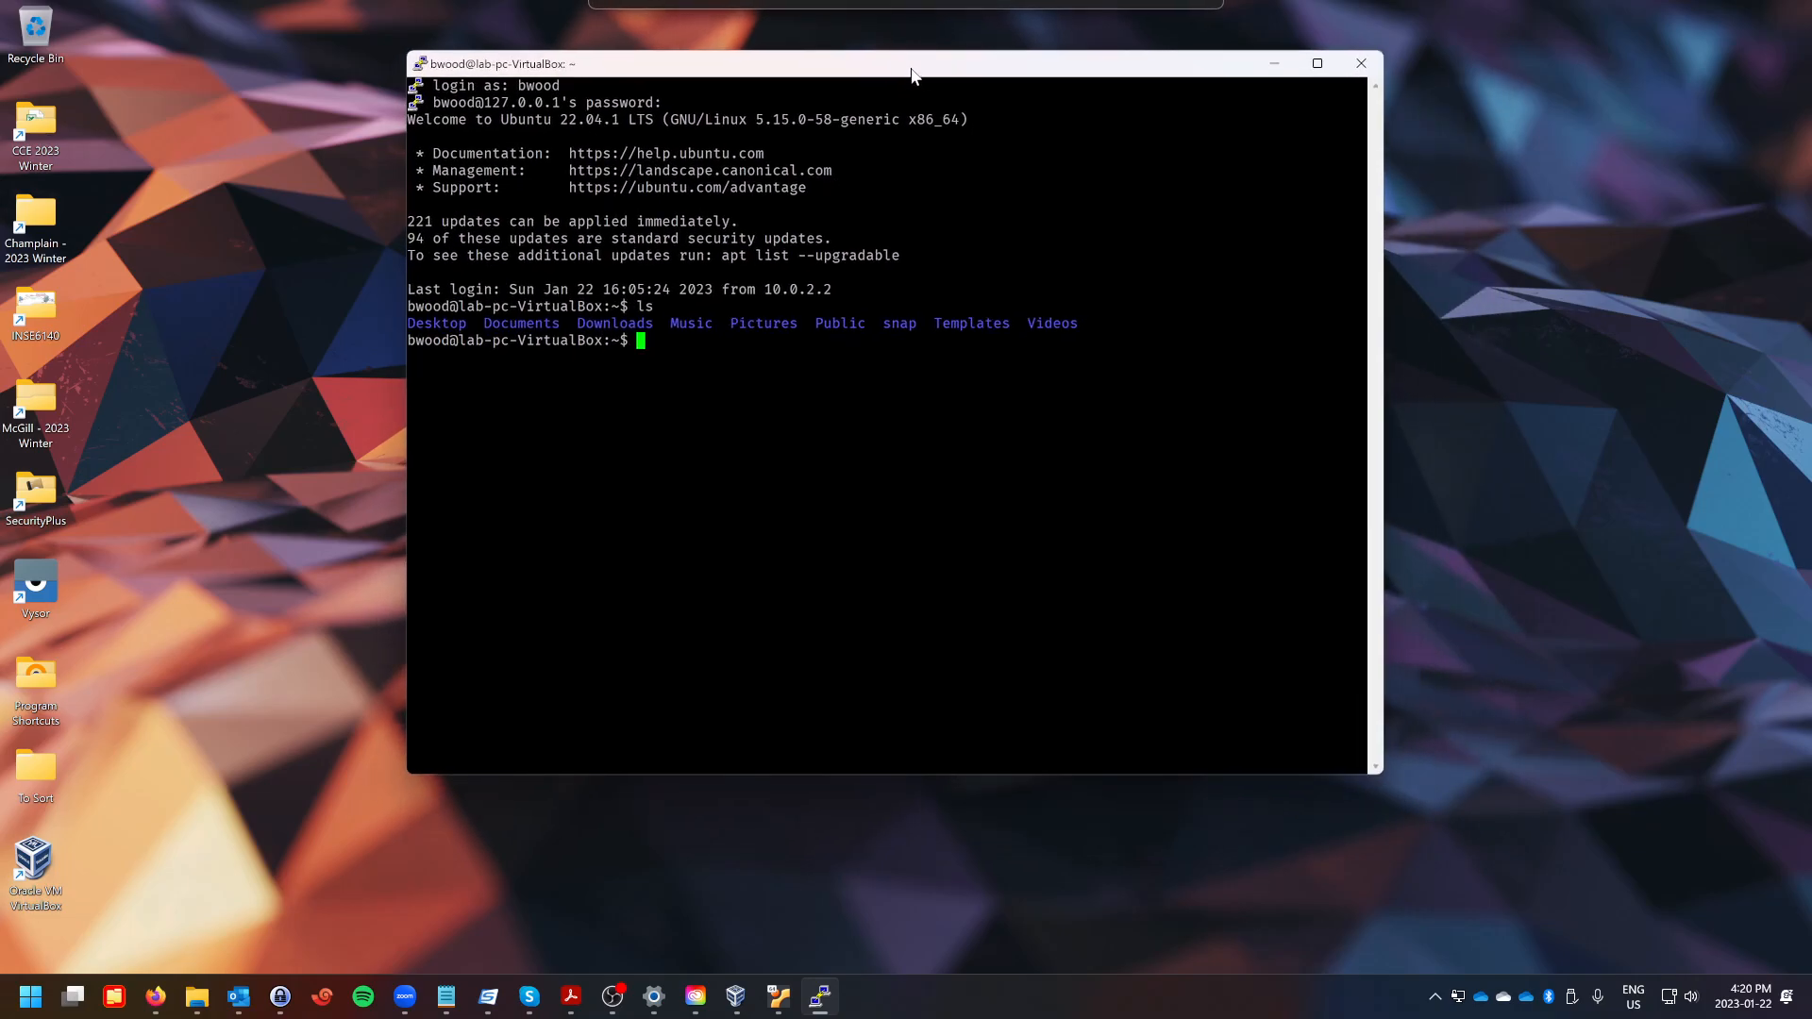